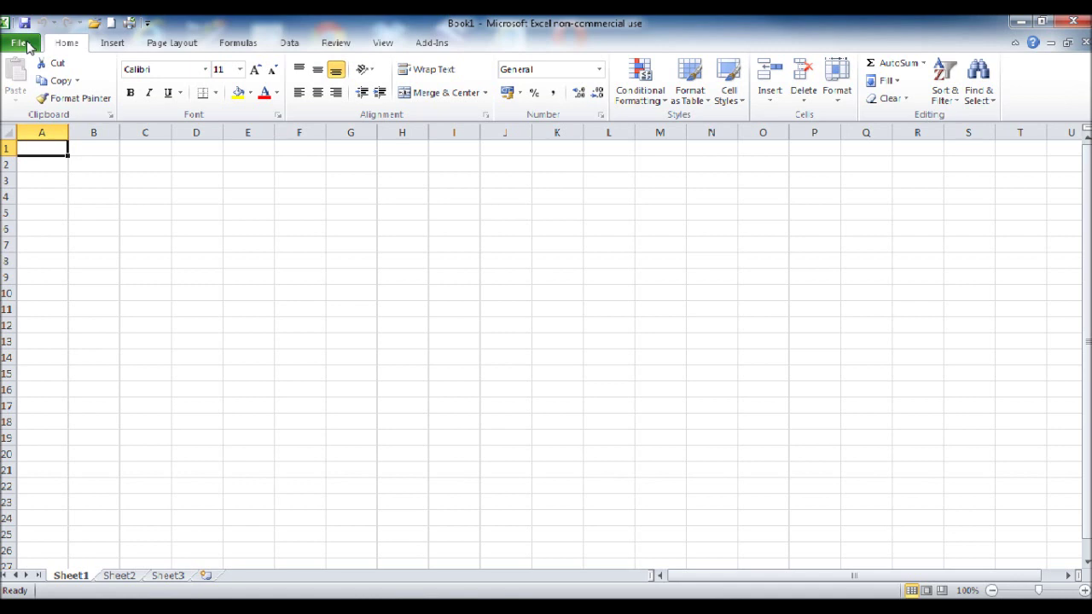
Step: Preview the blank sheet's print layout, then go back to the worksheet
left_click(21, 43)
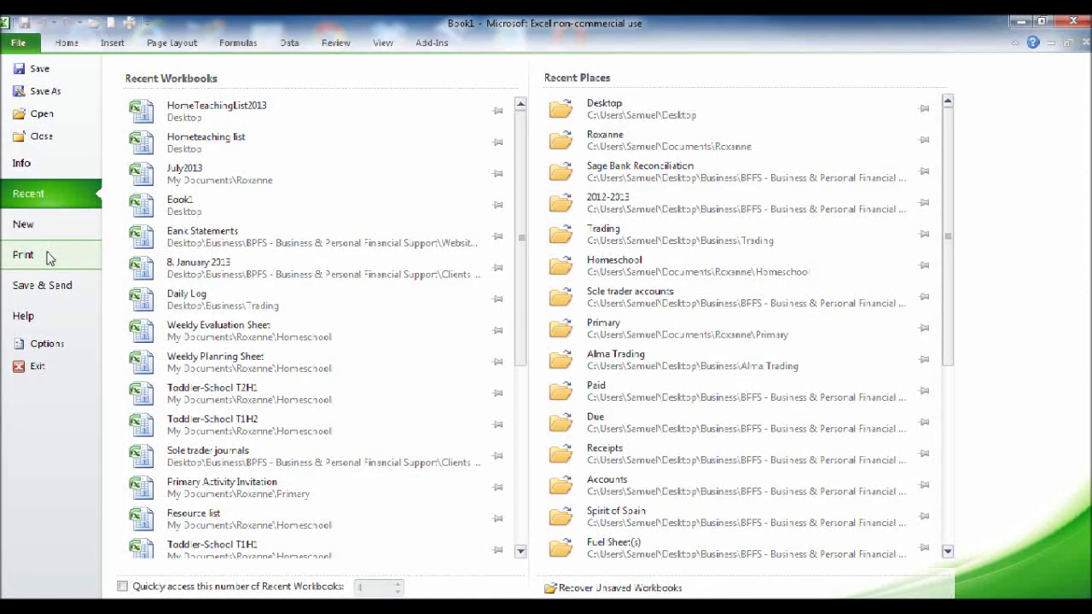
left_click(47, 256)
left_click(68, 44)
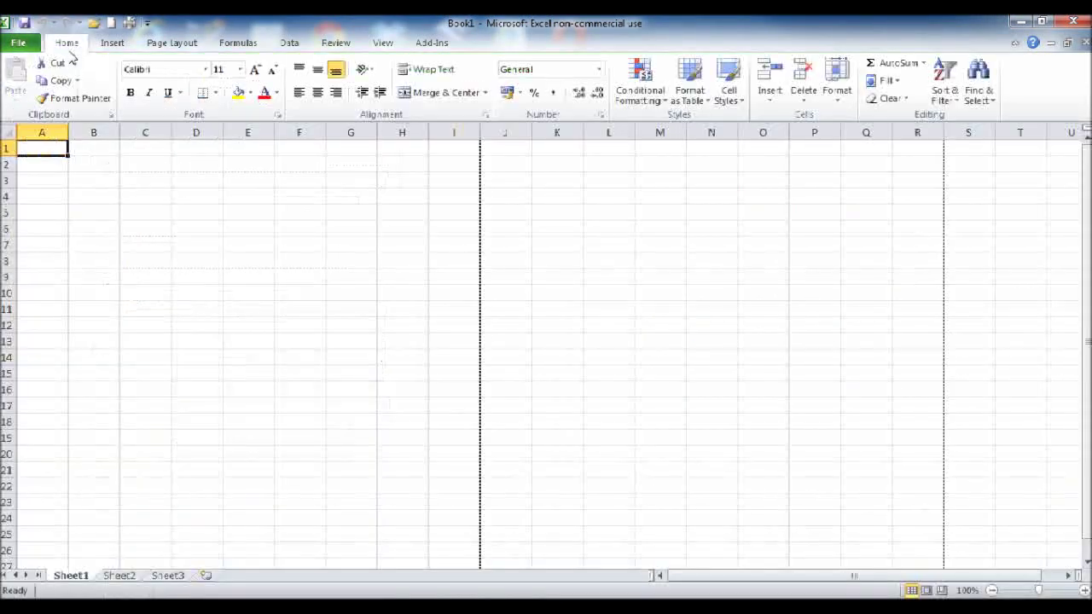
Step: Scroll through the sheet to check the dashed page-break lines after column I
left_click_drag(450, 153, 436, 407)
scroll(446, 414, "down", 4)
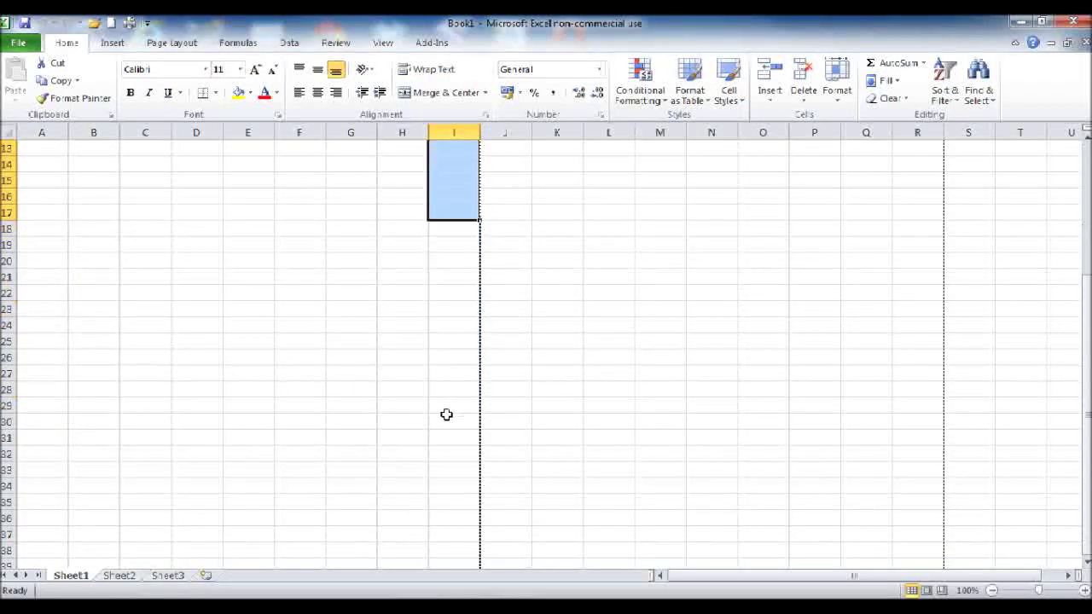
left_click_drag(458, 233, 458, 492)
scroll(358, 490, "down", 3)
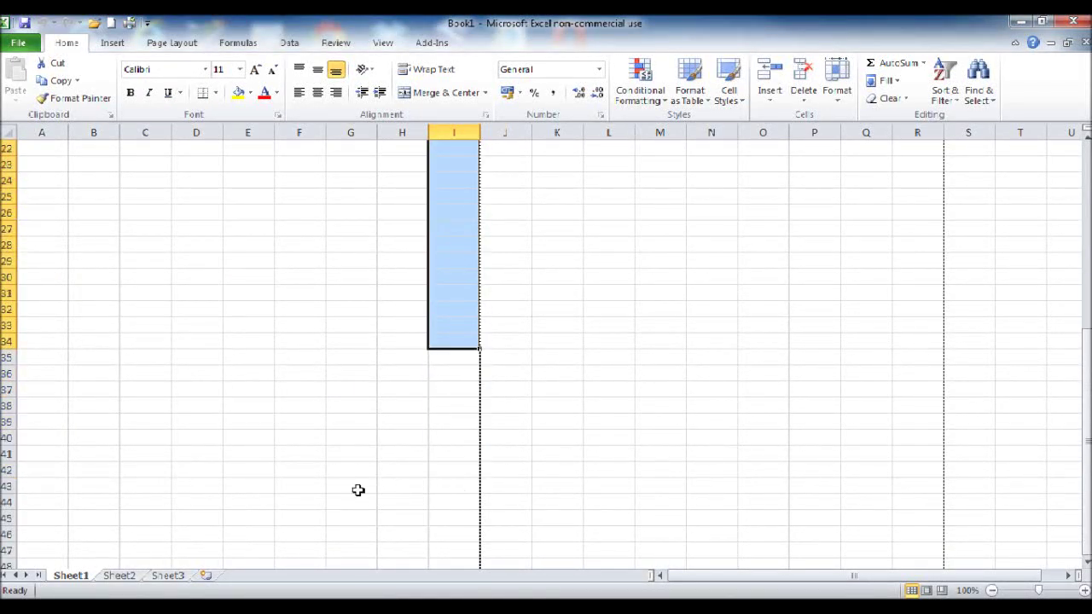
scroll(358, 491, "down", 3)
left_click_drag(46, 450, 451, 455)
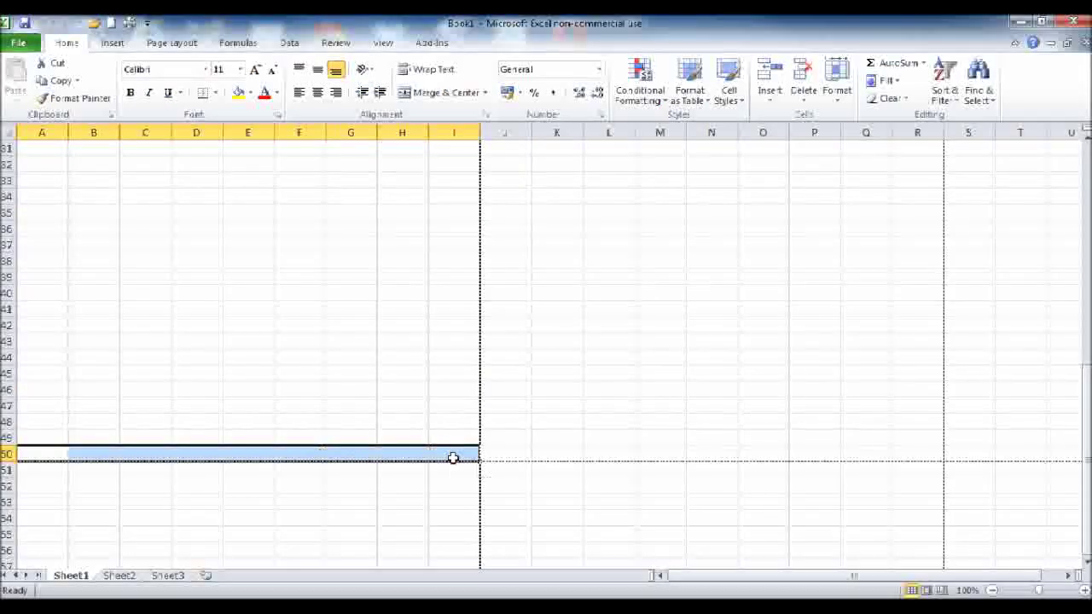
left_click(290, 428)
scroll(288, 426, "up", 10)
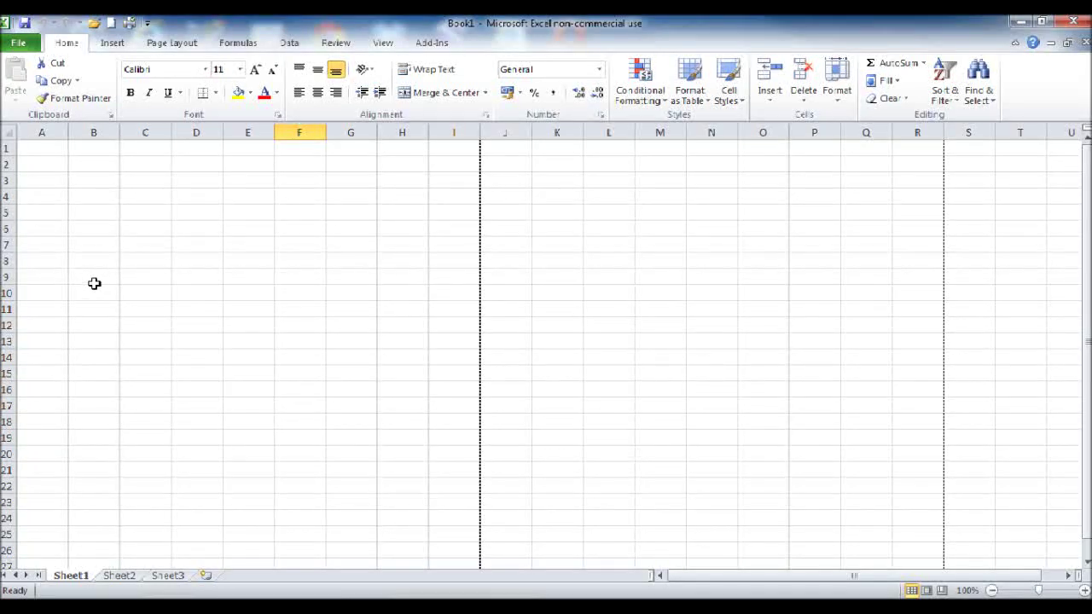
Step: Merge B9:D9 and extend the same merged layout down to row 12
left_click_drag(96, 282, 166, 300)
left_click(447, 94)
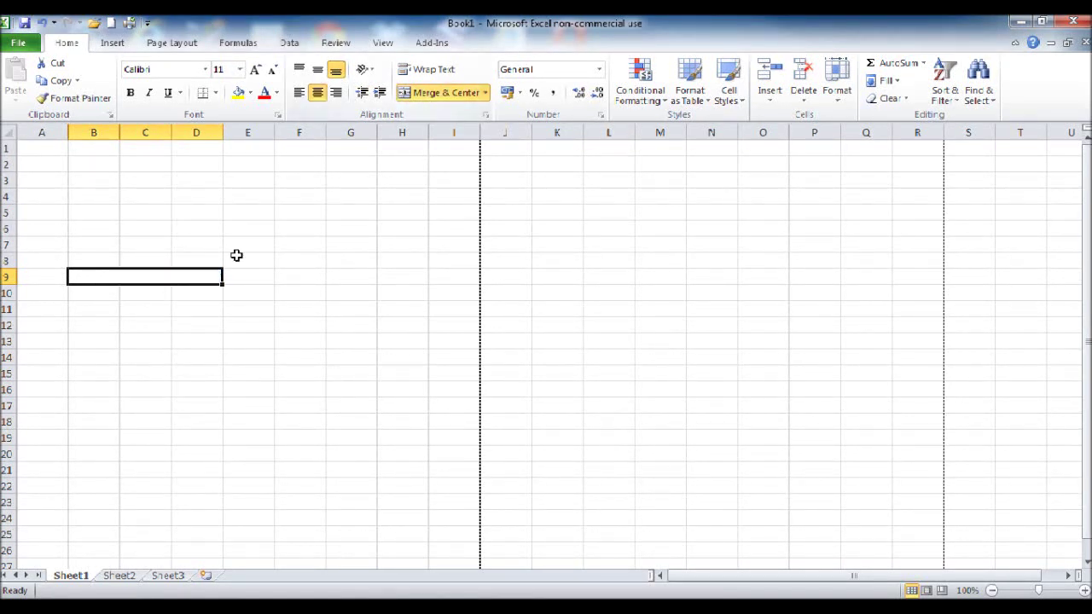
left_click_drag(221, 286, 220, 332)
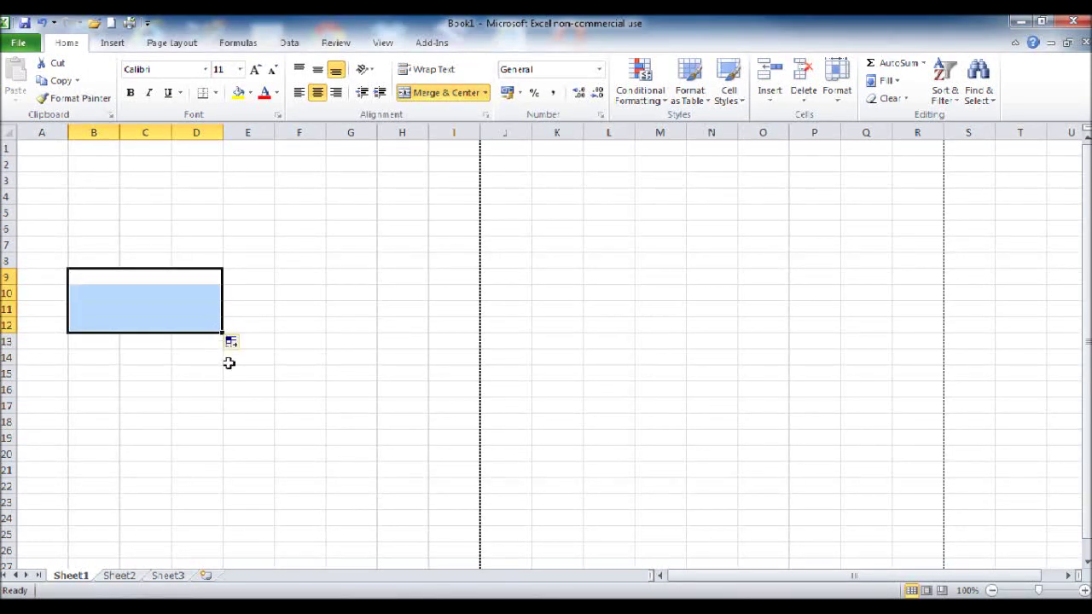
left_click(223, 373)
Step: Enter 'BPFS Ltd' in B9 and left-align the B9:D12 block
left_click(155, 285)
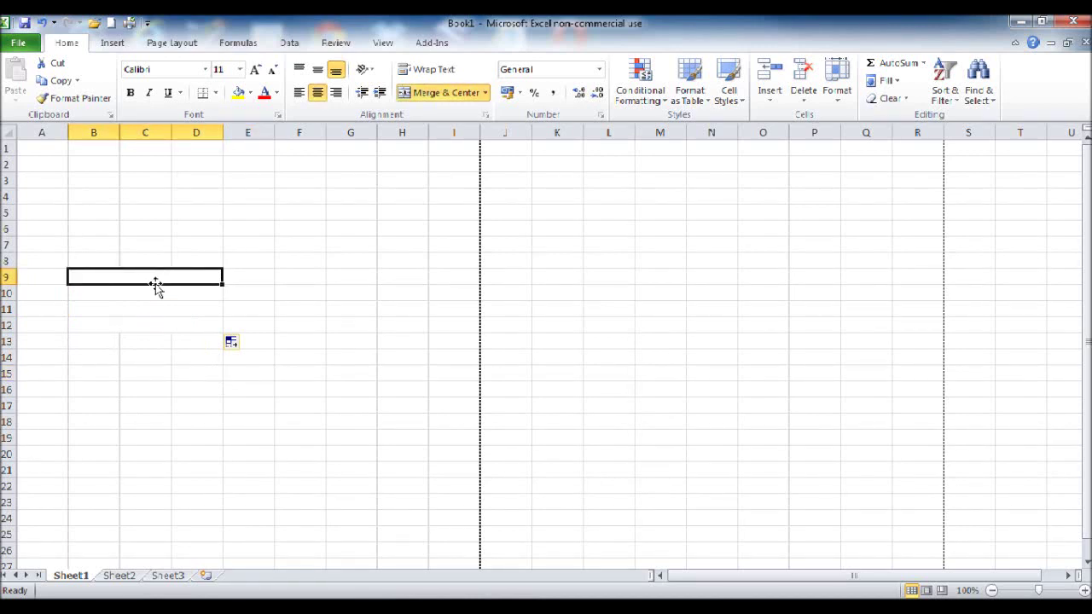
type("BPFS")
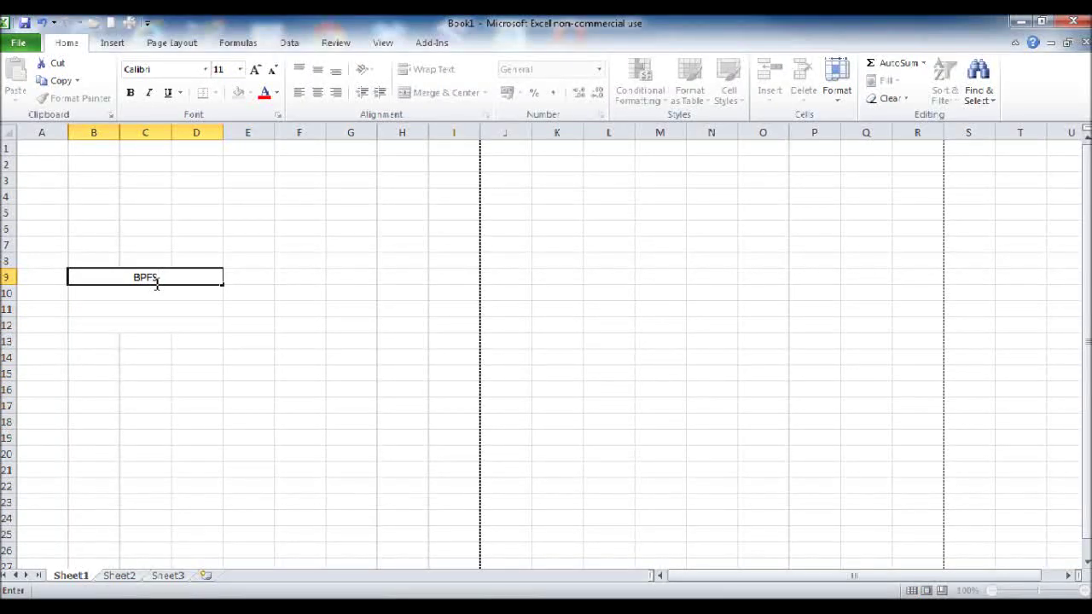
type(" Inc")
key("Return")
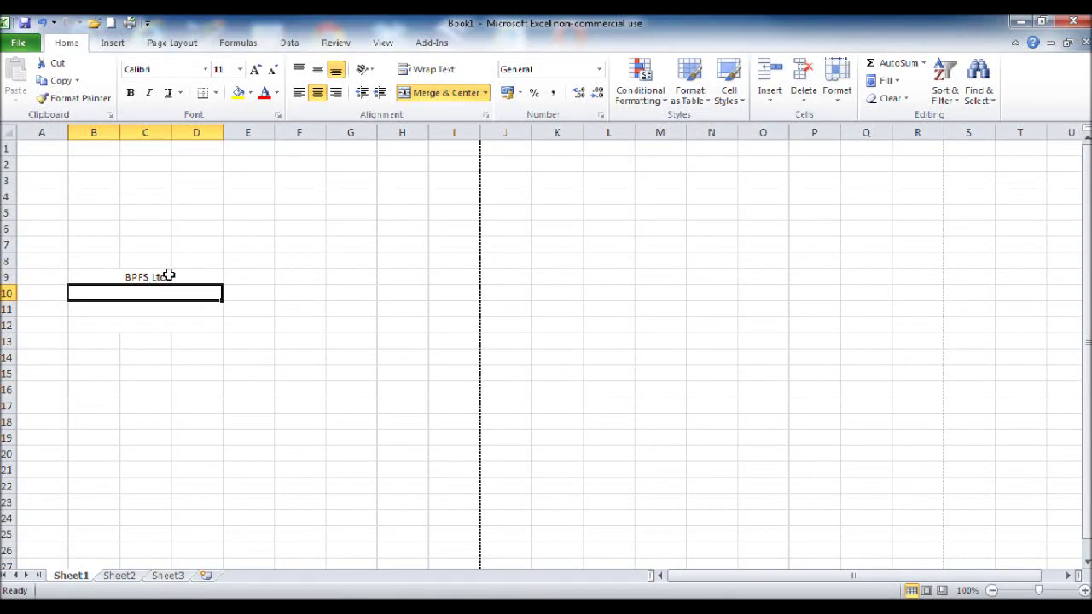
left_click_drag(168, 274, 179, 324)
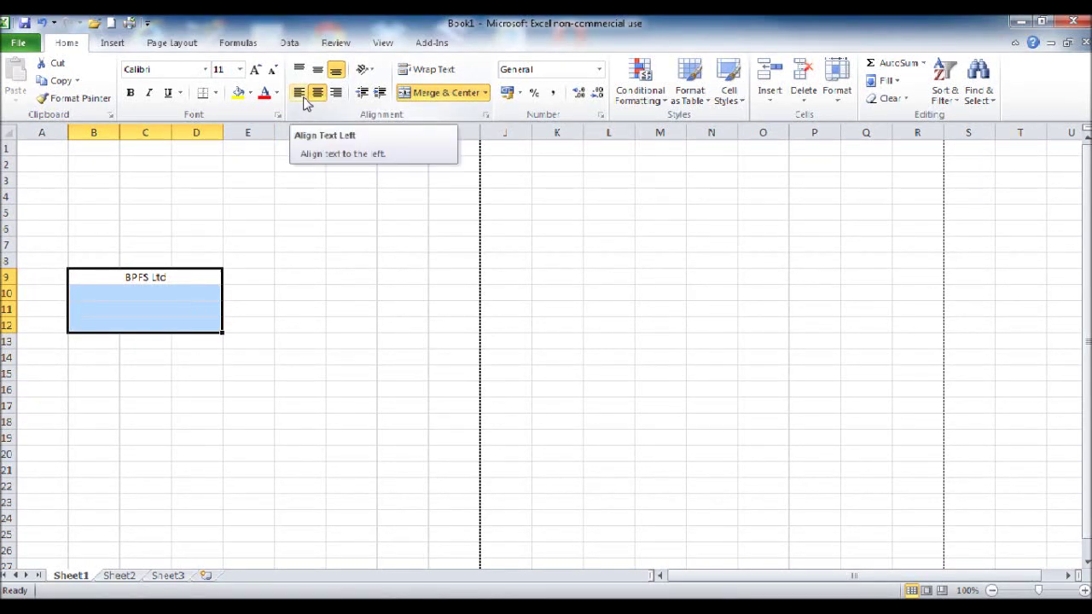
left_click(302, 94)
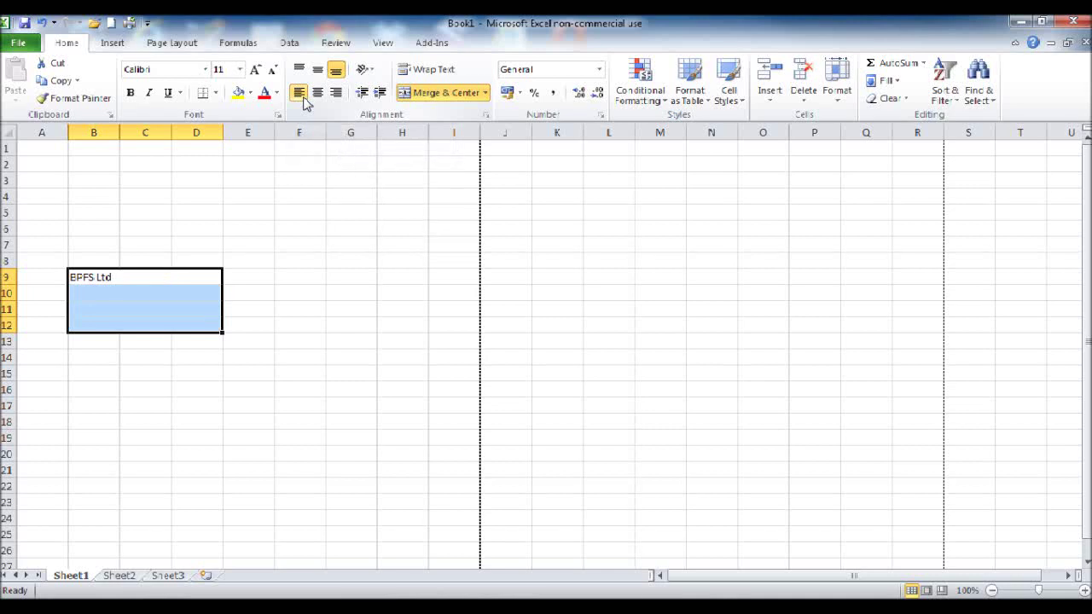
left_click(298, 309)
Step: Enter the company's street line, including the house number, in row 10
left_click(181, 294)
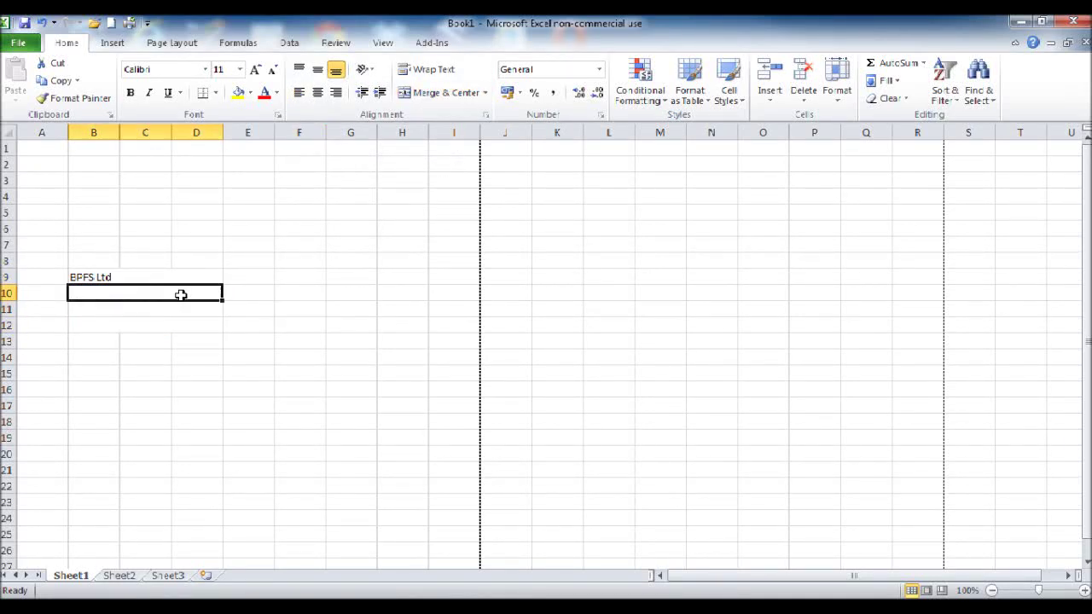
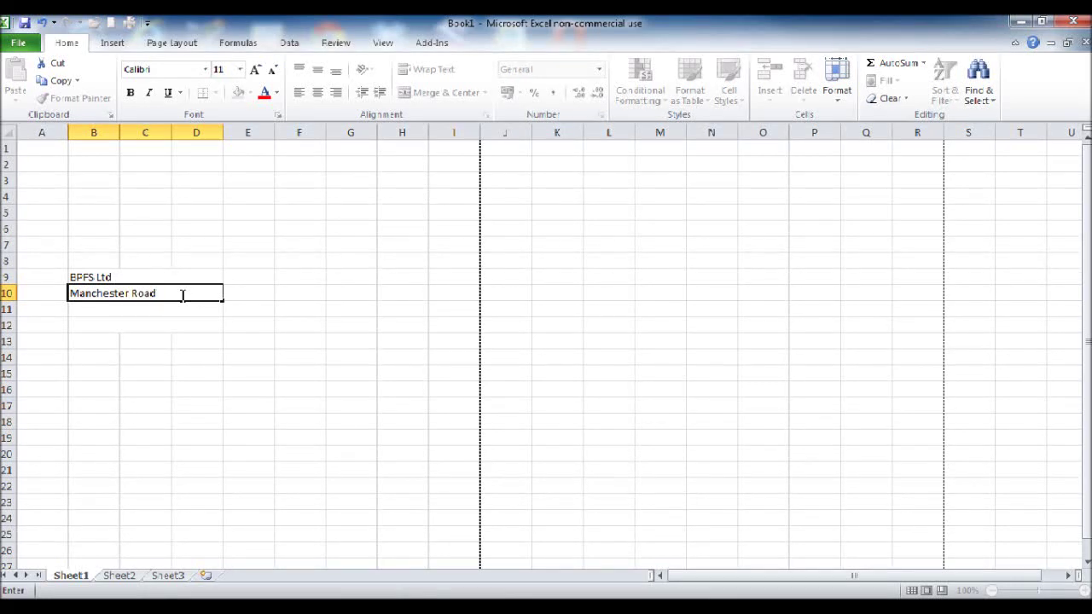
key("Left")
left_click(181, 294)
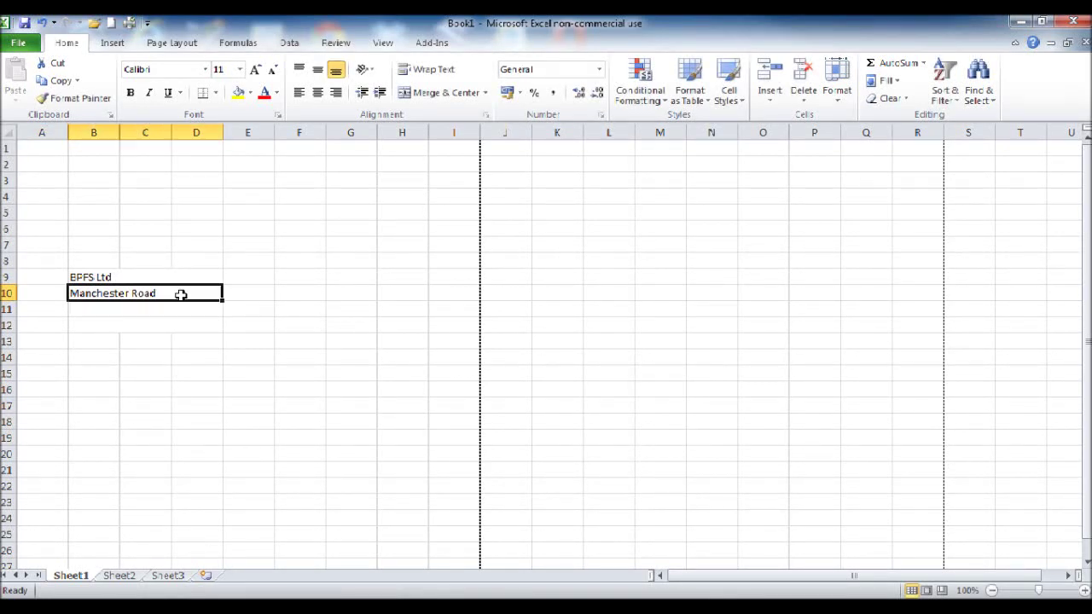
double_click(81, 295)
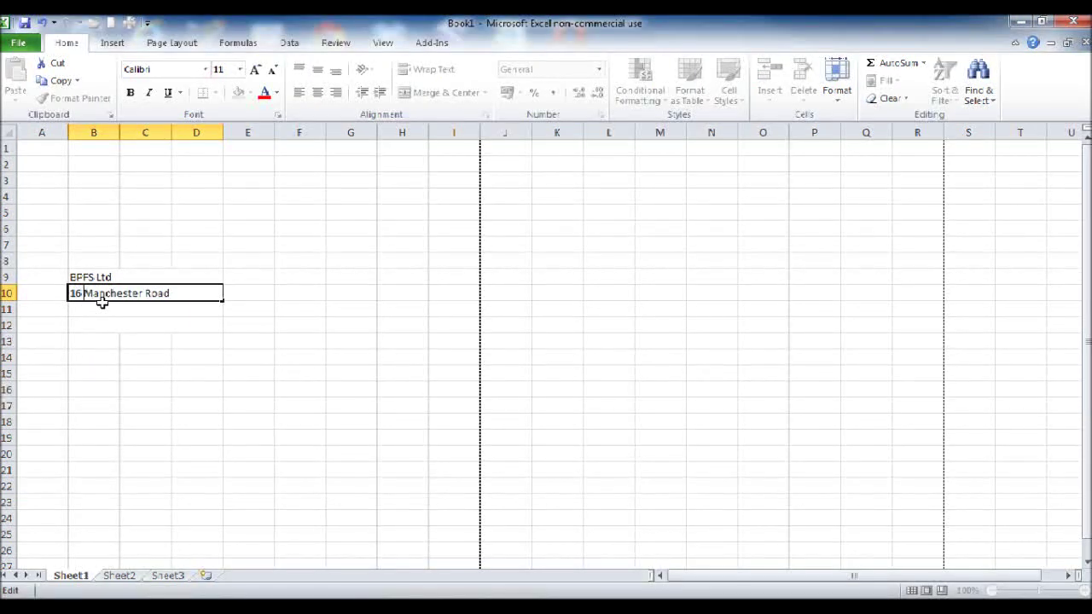
key("Return")
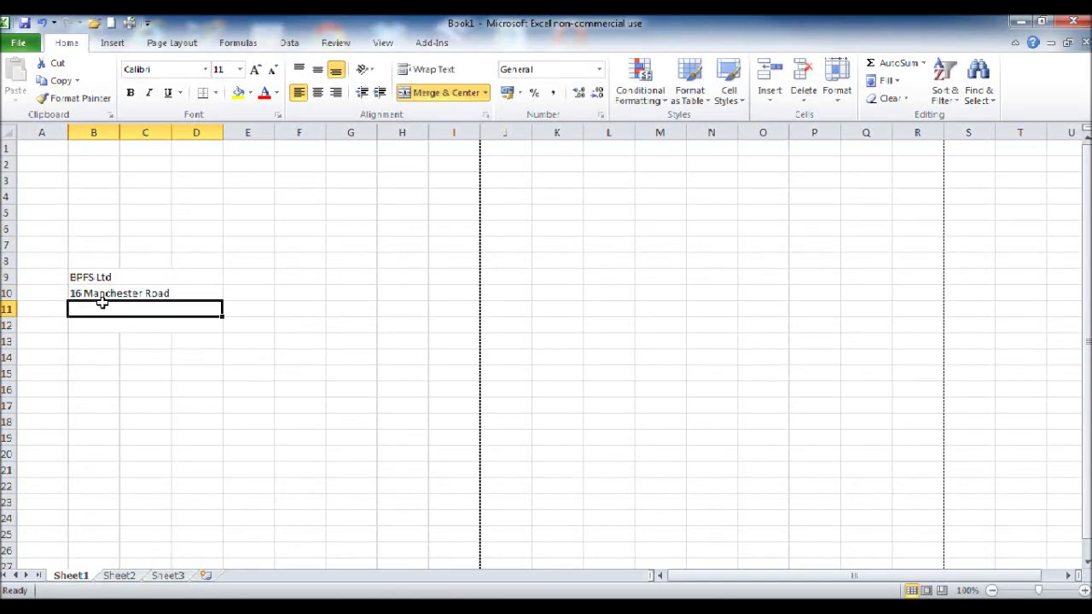
Step: Enter the company's city in row 11 and postcode in row 12
type("London")
key("Return")
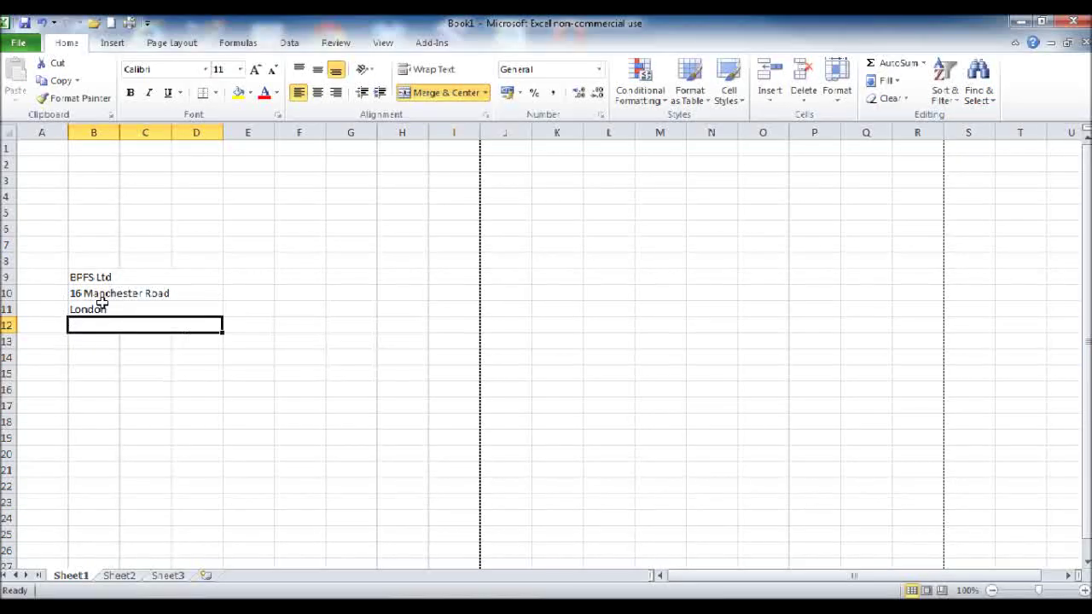
type("NE17 0XP")
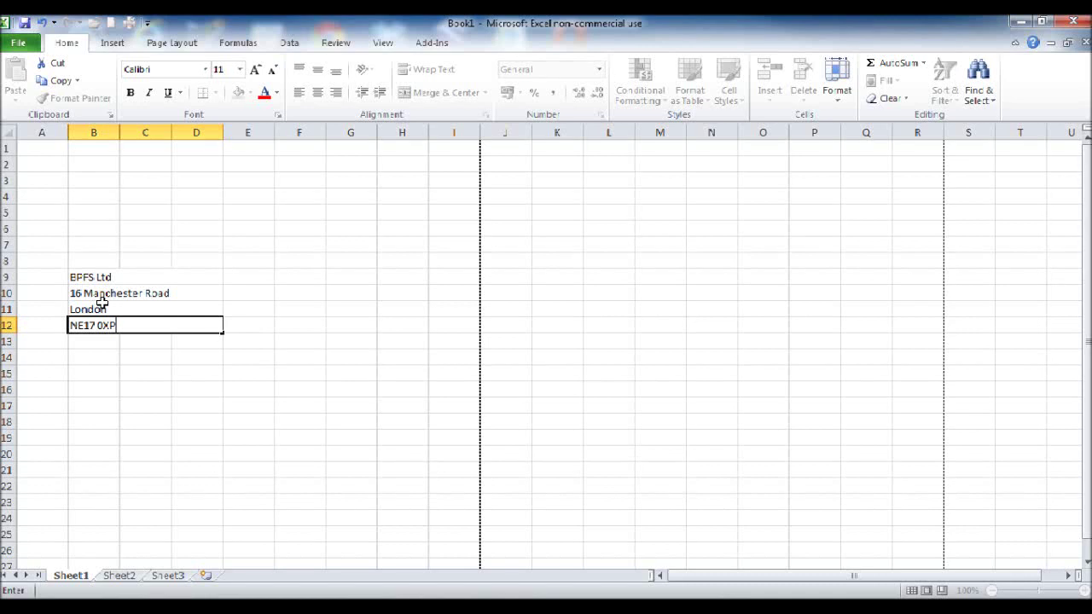
key("Return")
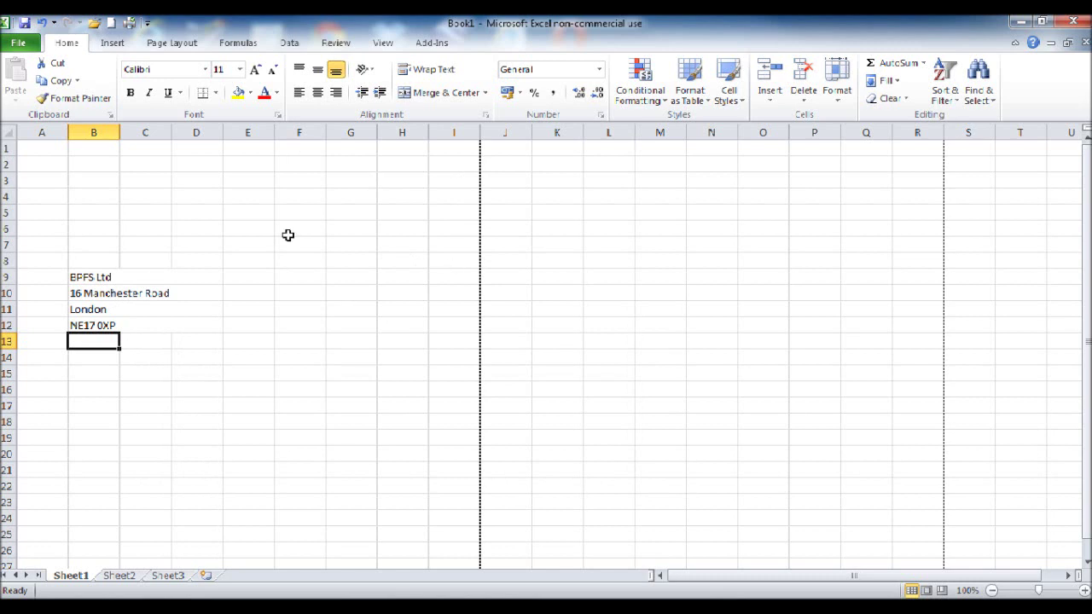
Step: Insert the BPFS logo picture near cell G3
left_click(353, 180)
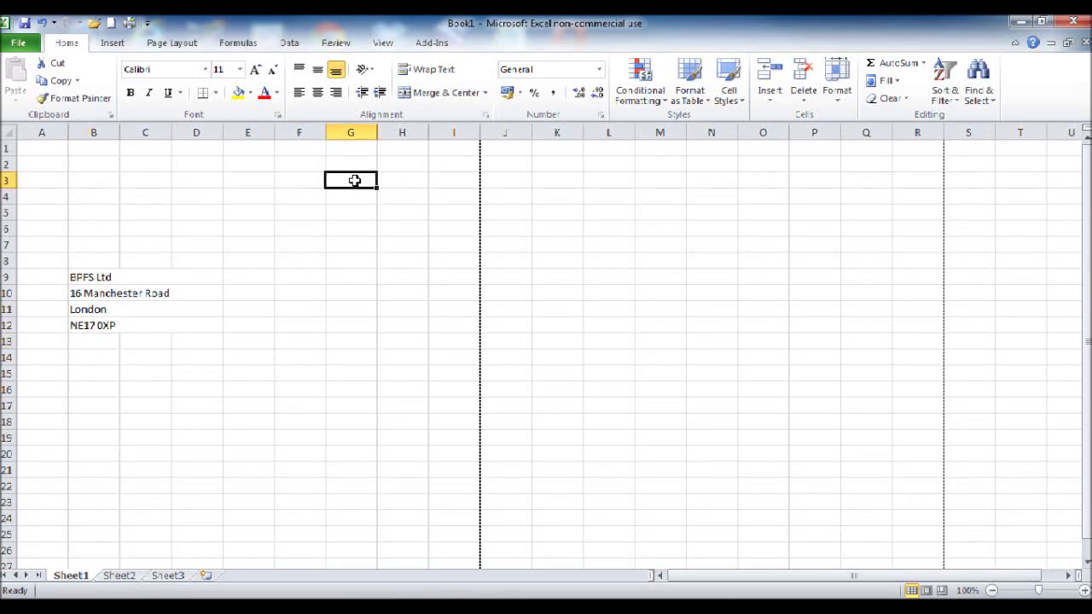
left_click(114, 43)
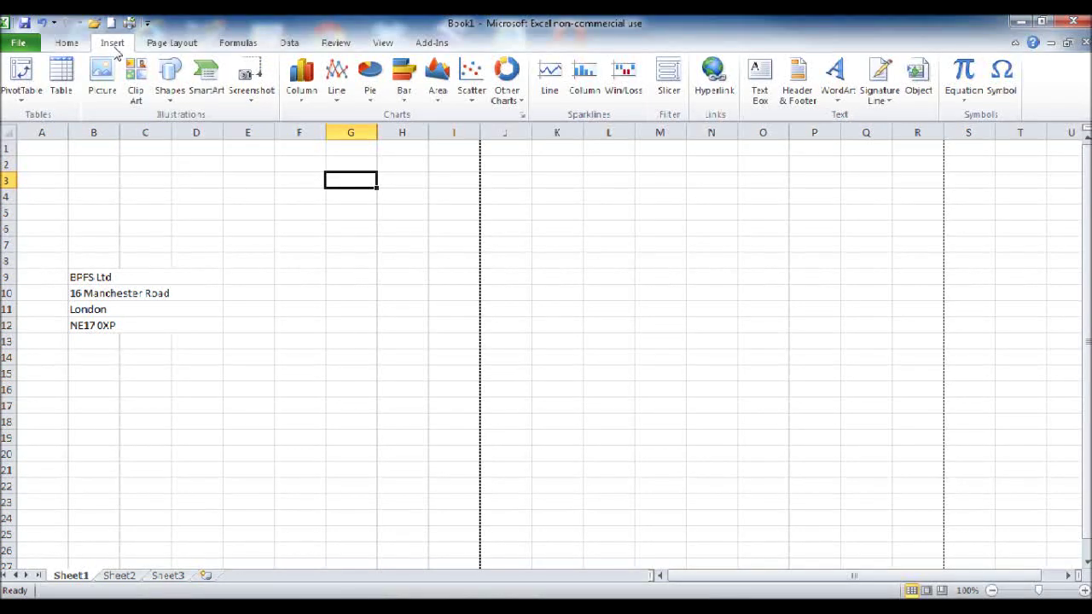
left_click(102, 85)
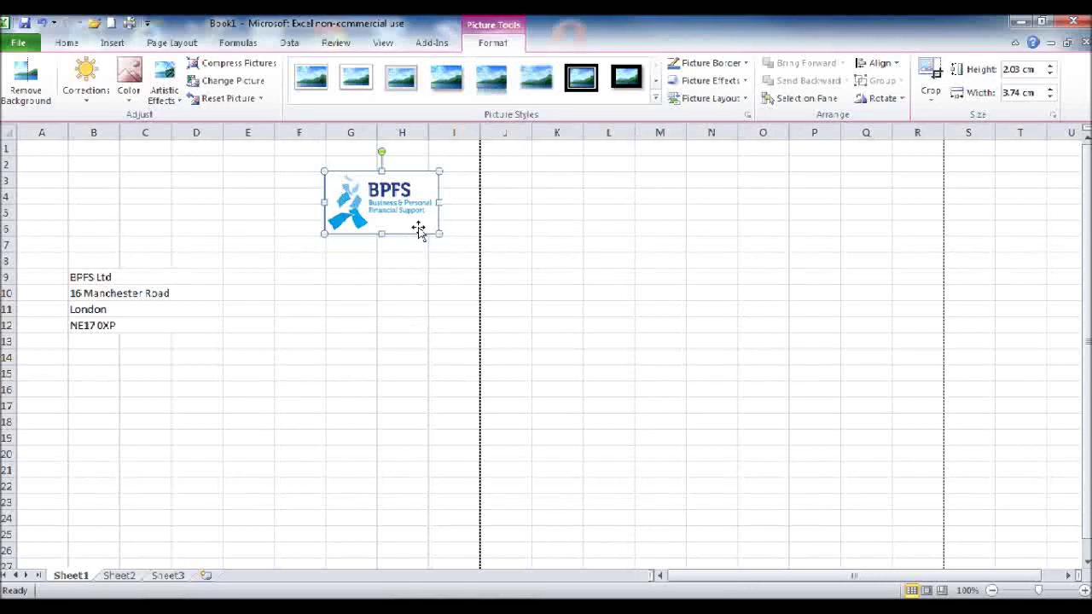
Step: Resize the logo to about 3.78 × 6.97 cm and place it over columns E–I
left_click_drag(439, 233, 609, 326)
left_click_drag(439, 276, 298, 255)
left_click_drag(467, 305, 427, 279)
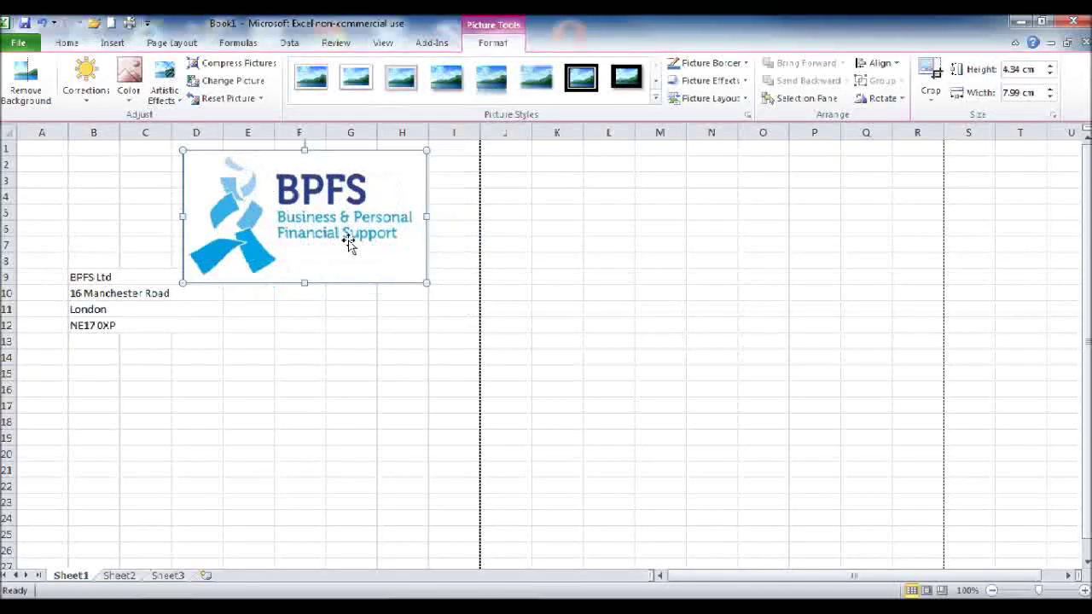
mouse_move(349, 244)
left_mouse_down()
mouse_move(401, 244)
mouse_move(370, 246)
left_mouse_up()
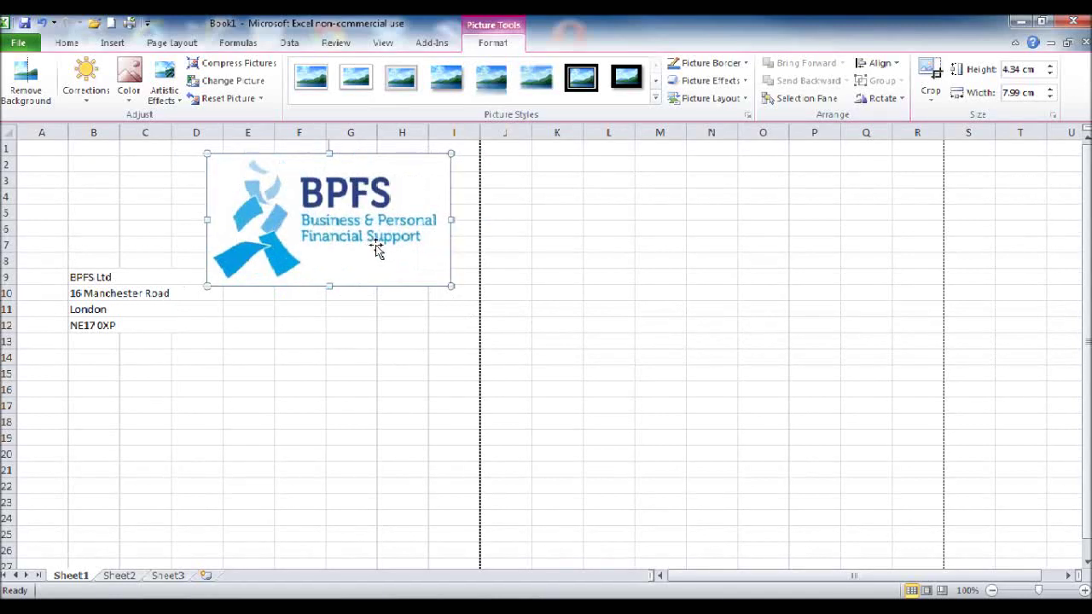
left_click_drag(460, 294, 375, 247)
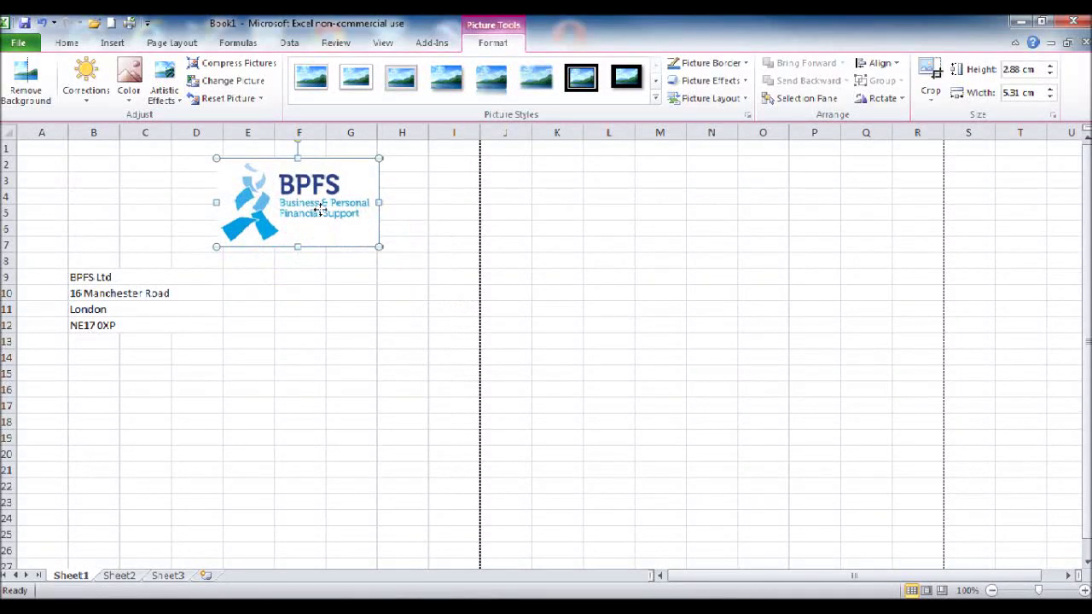
left_click_drag(320, 207, 365, 212)
left_click_drag(426, 250, 385, 232)
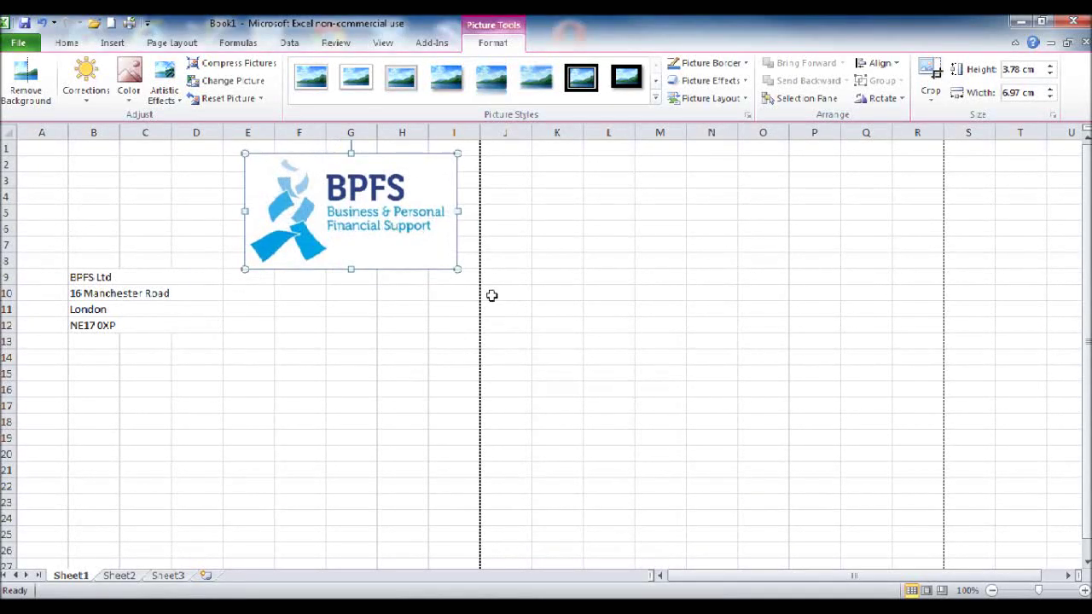
left_click(570, 344)
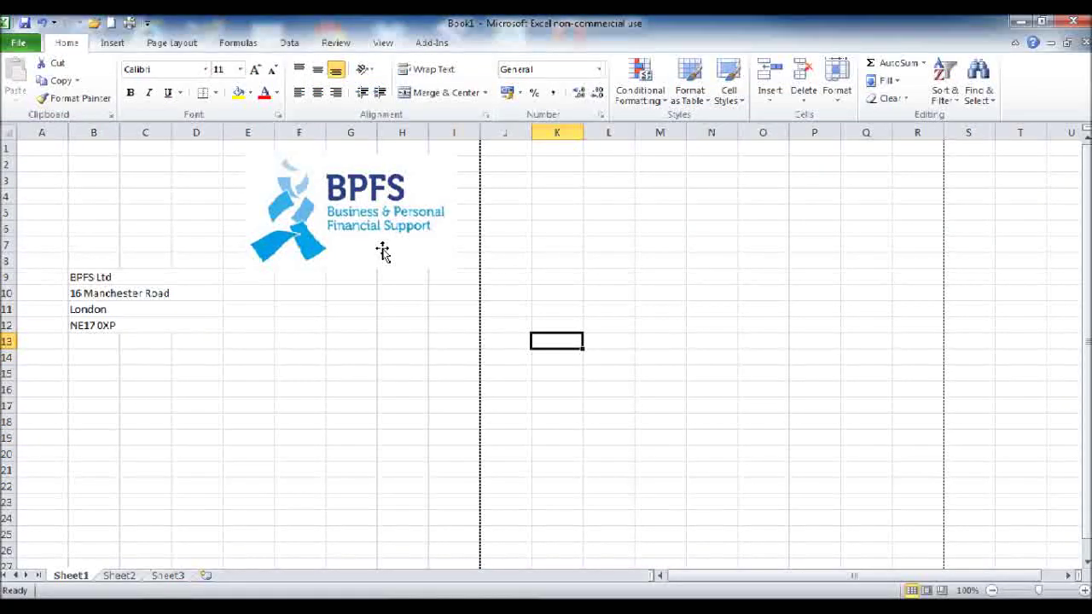
left_click(21, 45)
left_click(58, 265)
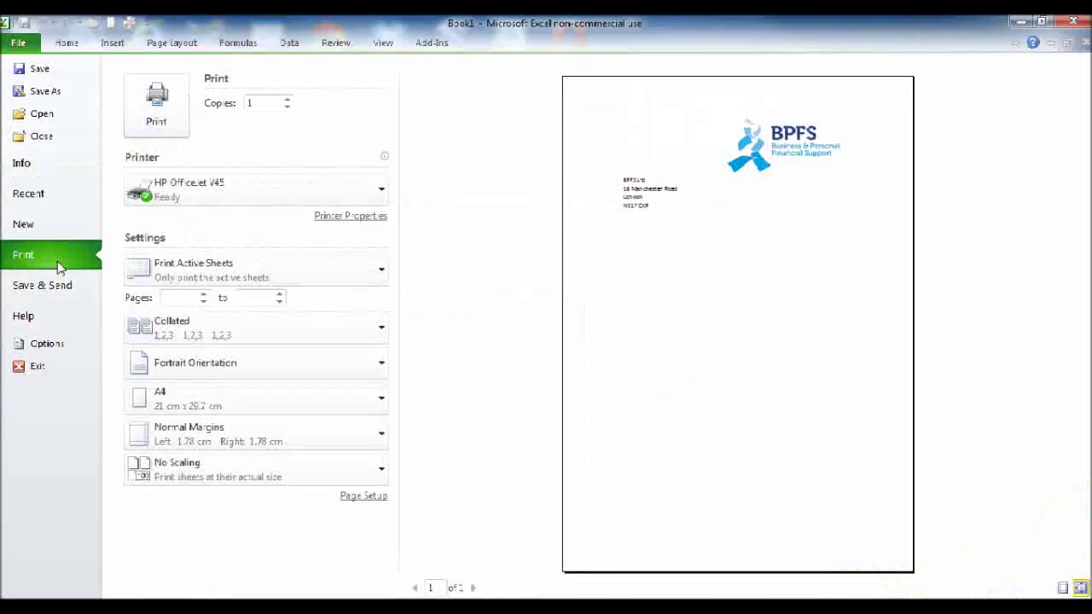
left_click(72, 48)
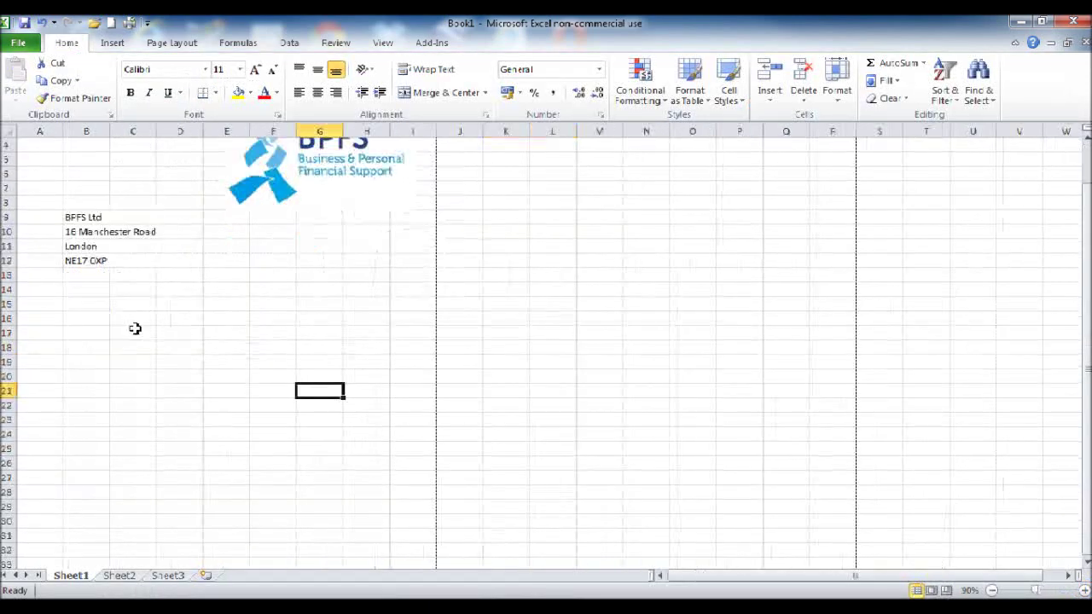
scroll(135, 331, "up", 1)
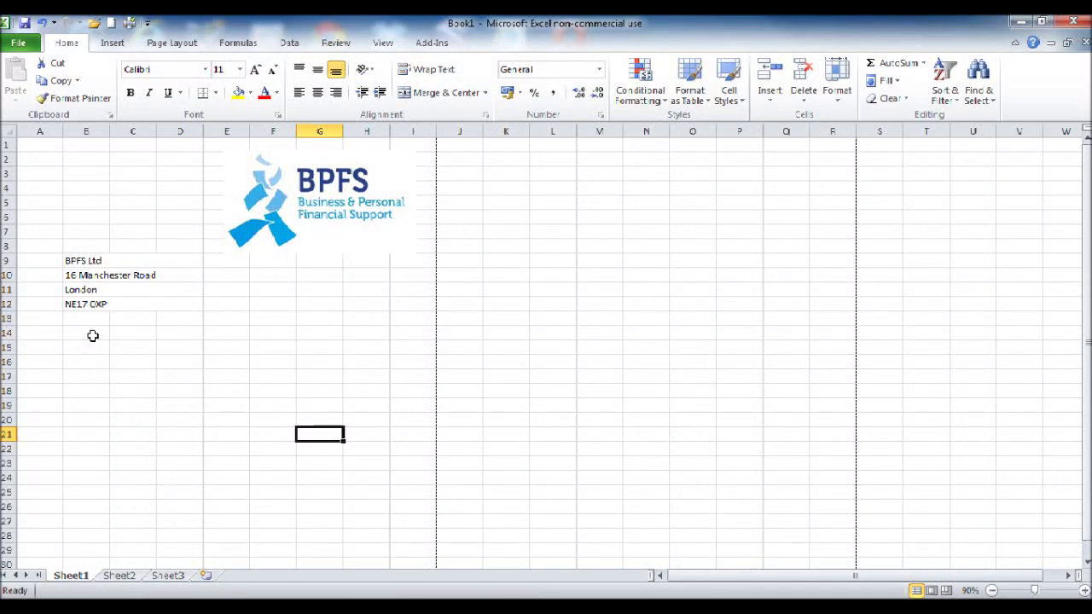
Step: Enter the labels 'Date:' in B15 and 'Account No:' in B16
left_click(93, 335)
type("dATE")
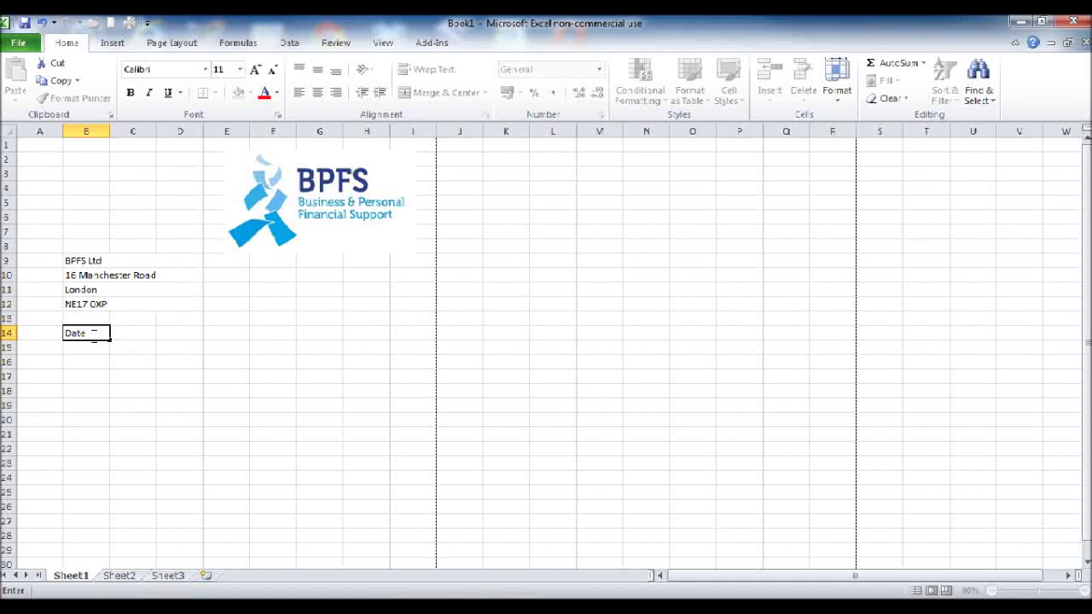
key("BackSpace")
key("BackSpace")
key("Return")
type("Date")
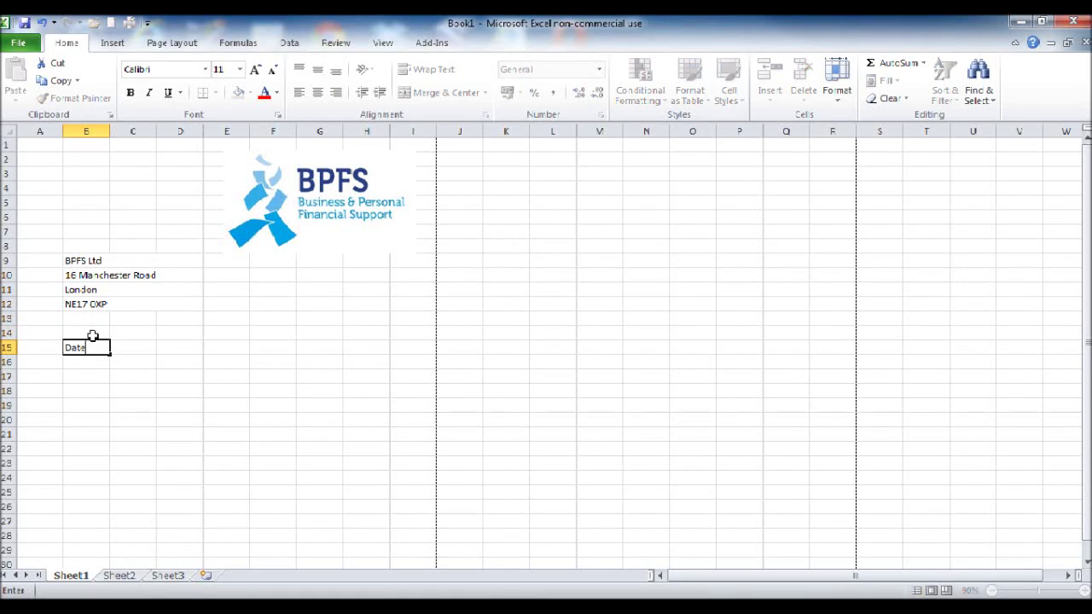
type(":")
key("Return")
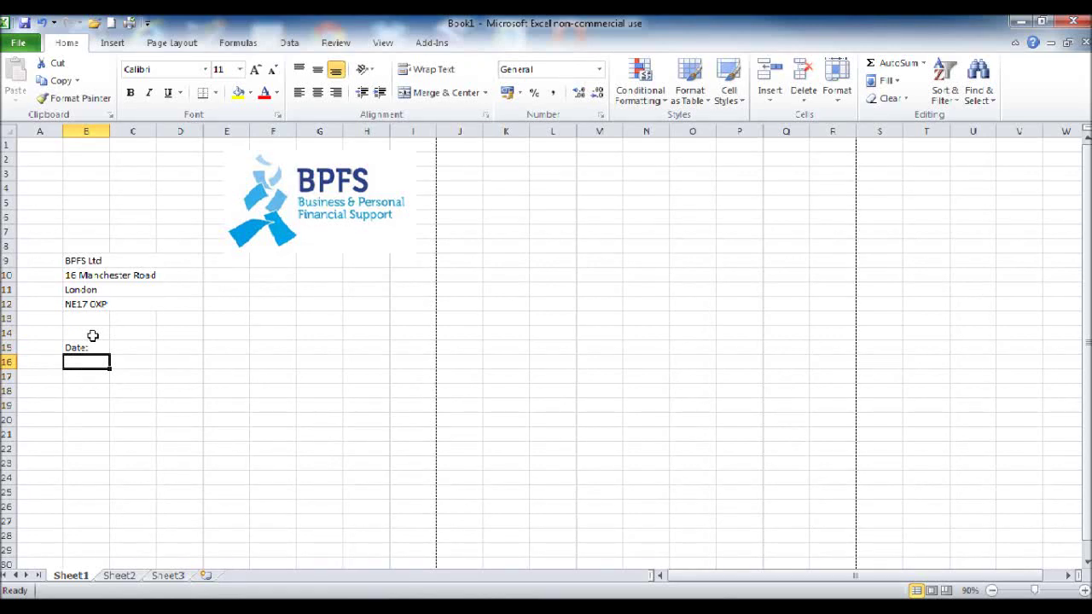
type("Accoun")
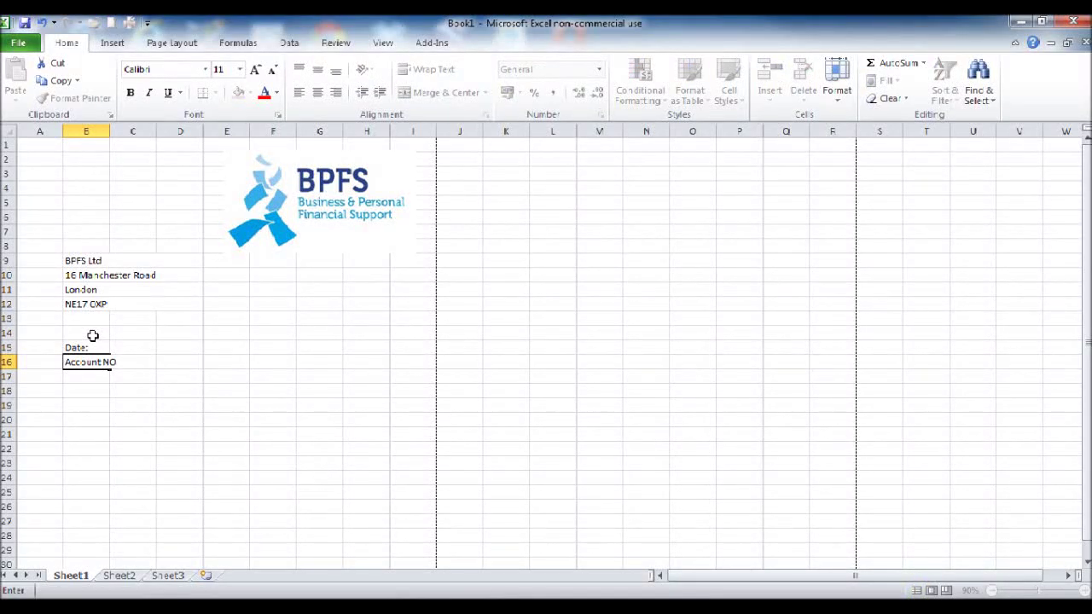
type("t No:")
key("Return")
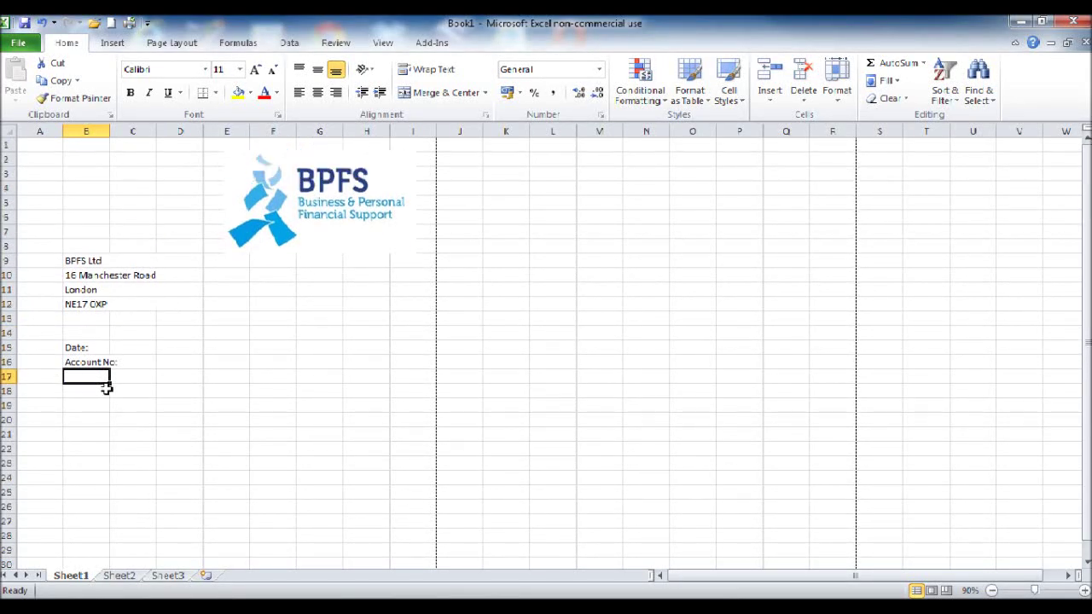
Step: Append the date 30/07/2013 and the account number to those labels
left_click(82, 349)
double_click(99, 347)
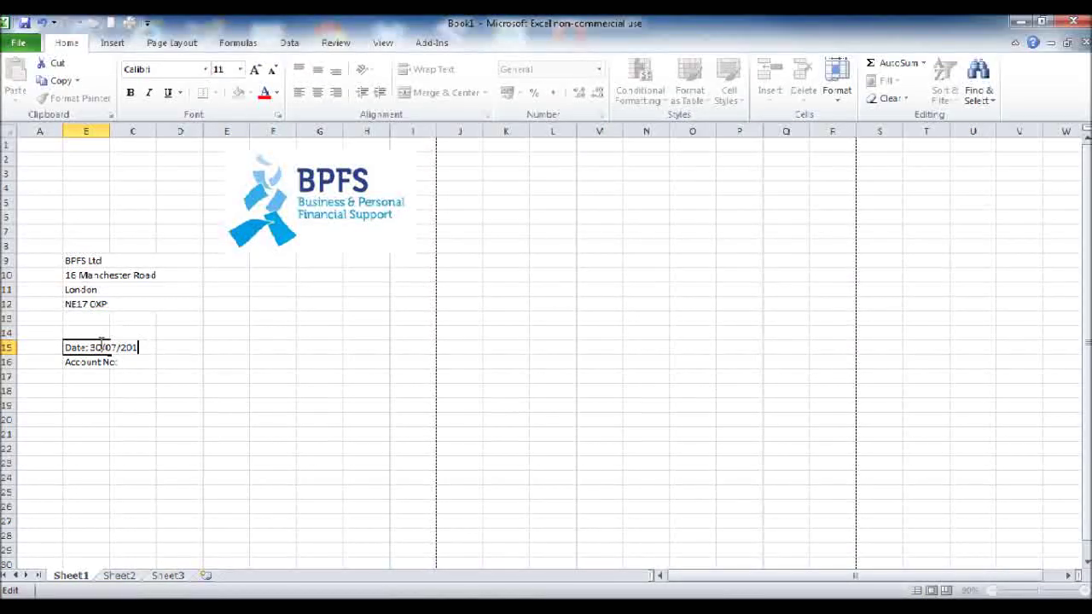
key("Return")
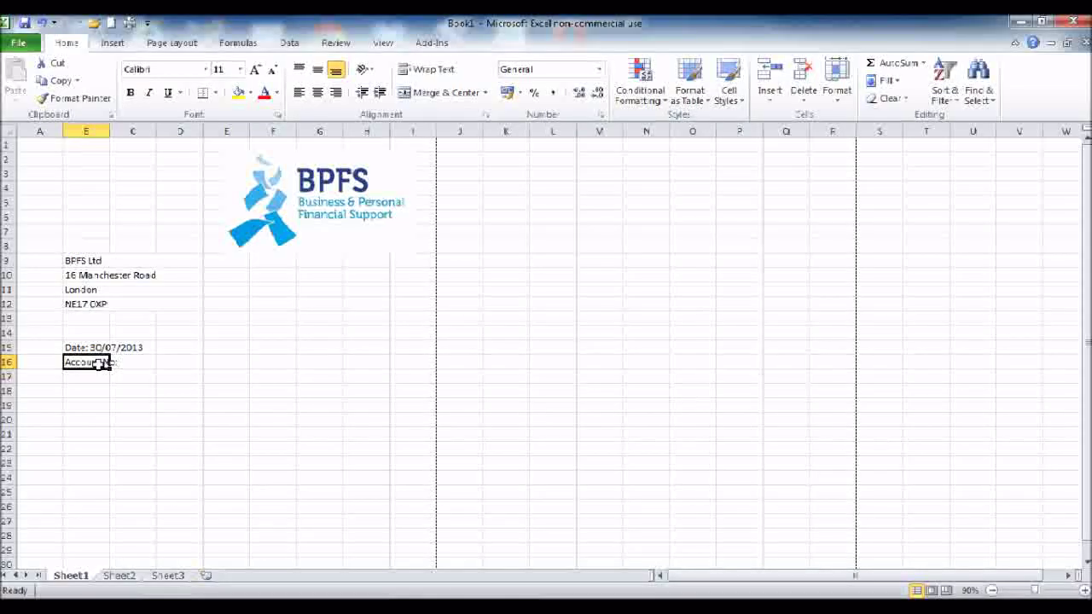
double_click(120, 364)
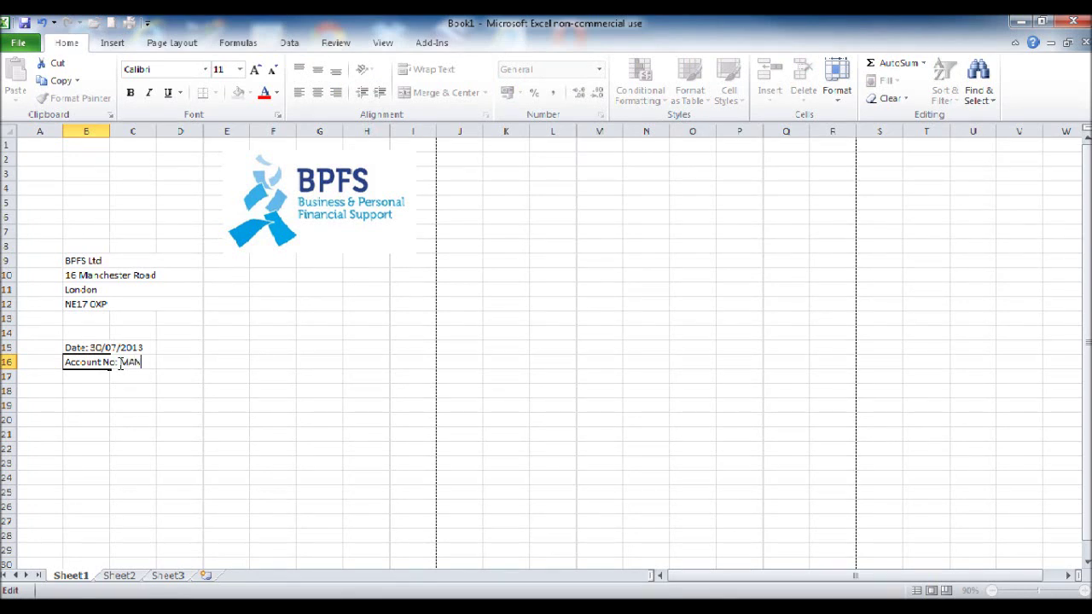
key("Return")
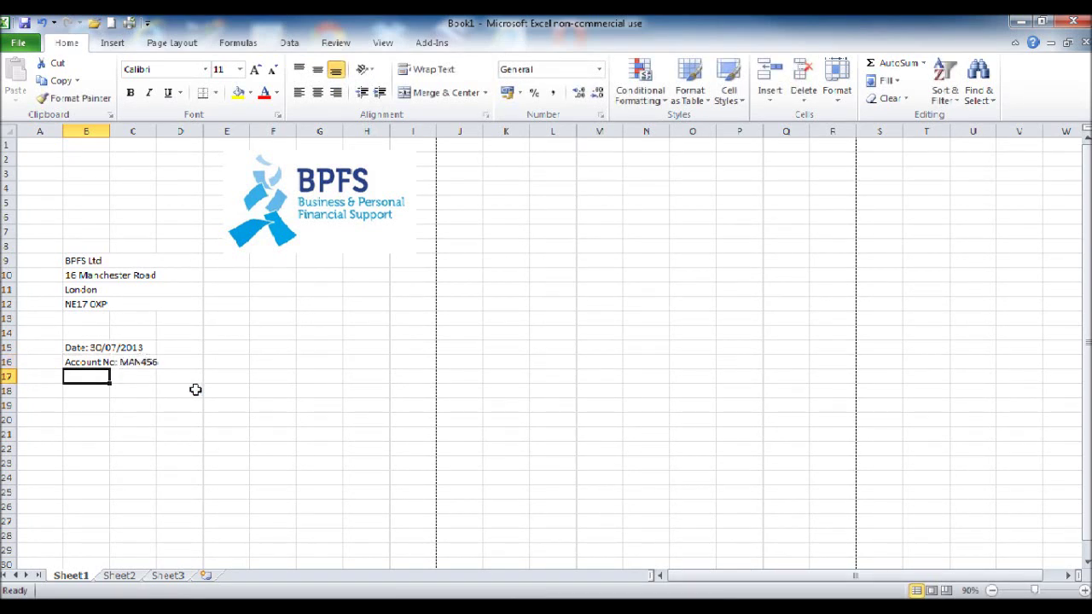
left_click(239, 418)
scroll(236, 414, "down", 1)
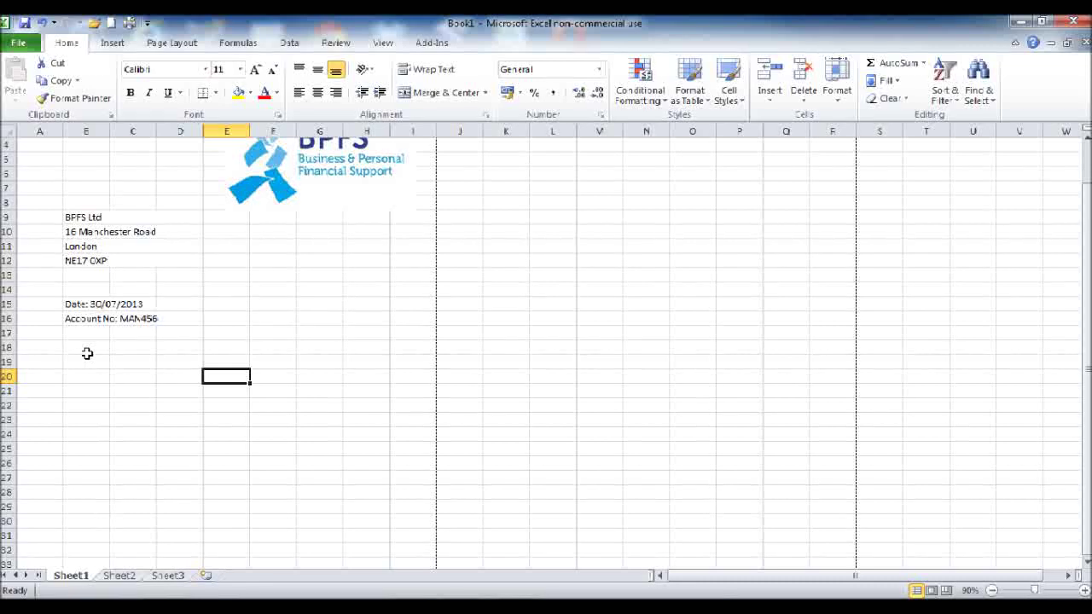
Step: Merge B19:D19, left-align it, and enter the heading 'Invoice'
left_click_drag(85, 353, 116, 353)
scroll(156, 384, "down", 5)
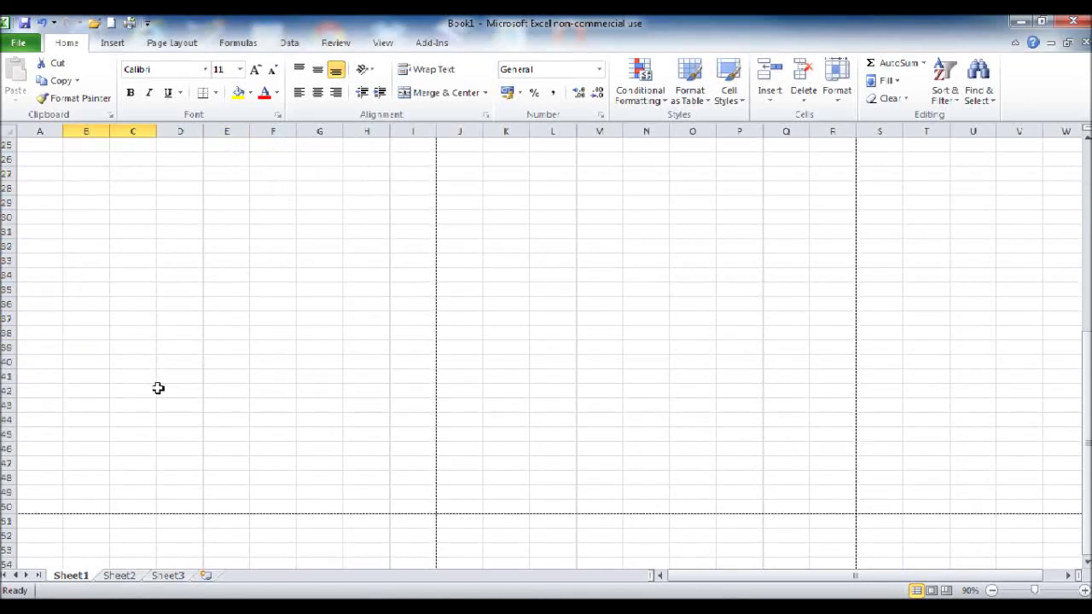
scroll(156, 384, "up", 6)
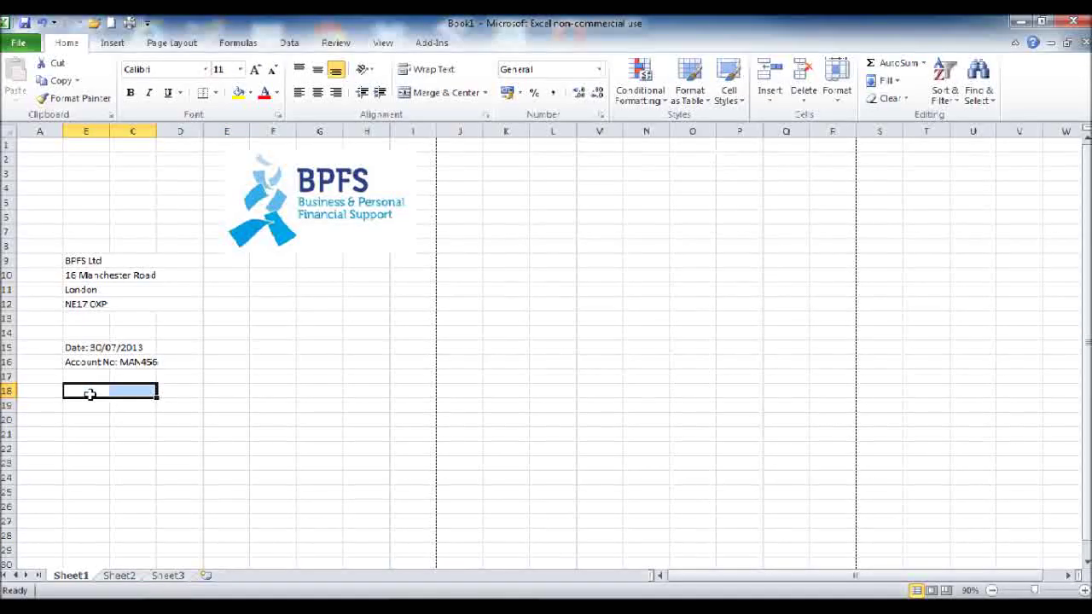
left_click_drag(88, 405, 176, 403)
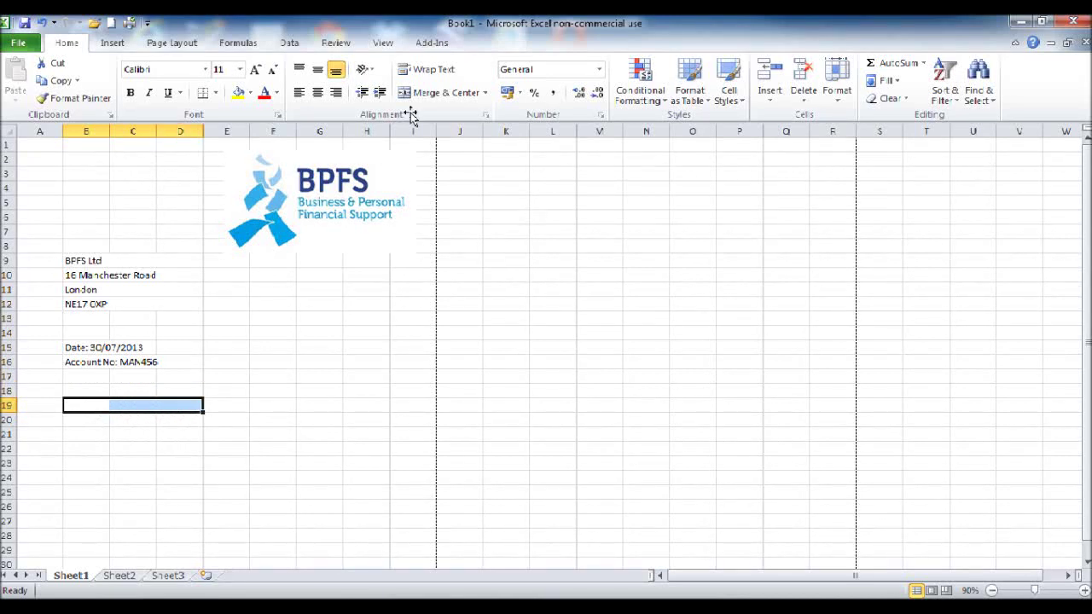
left_click(426, 93)
left_click(299, 92)
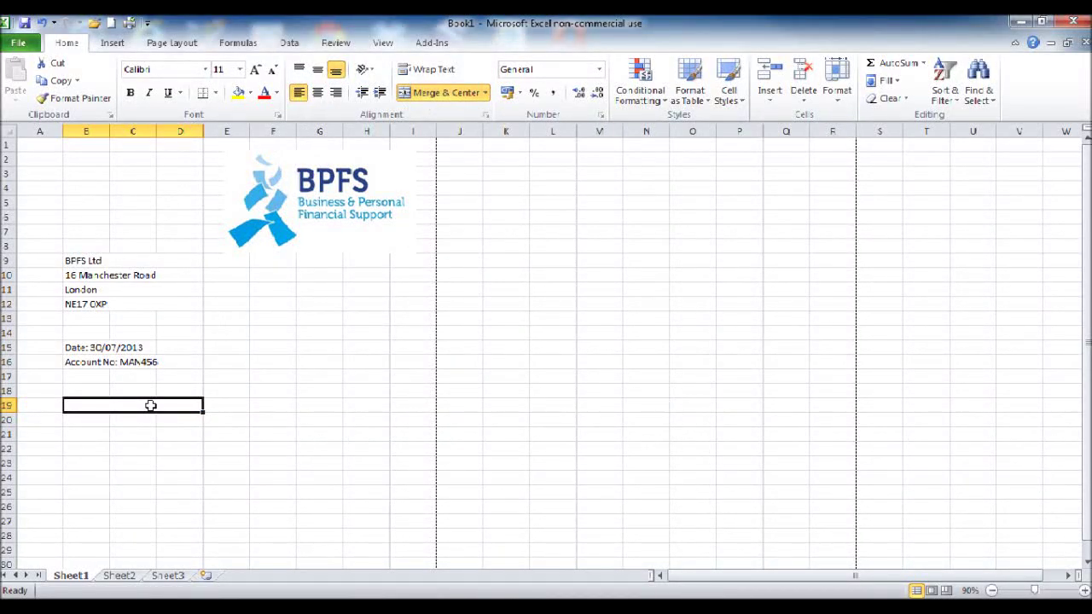
type("INV")
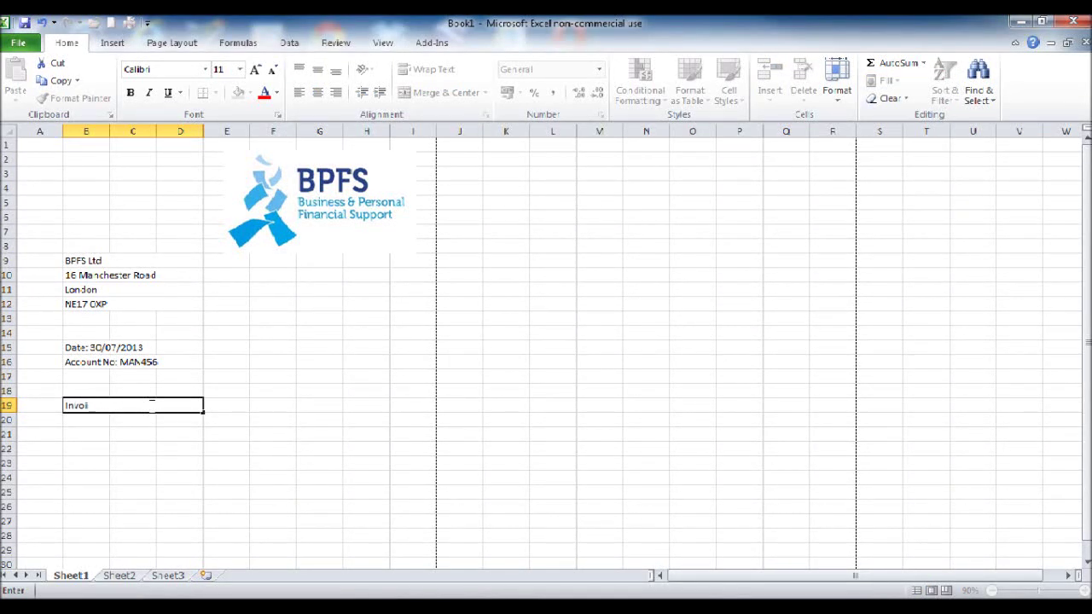
left_click(148, 489)
Step: Make the Invoice heading bold and underlined
left_click(91, 404)
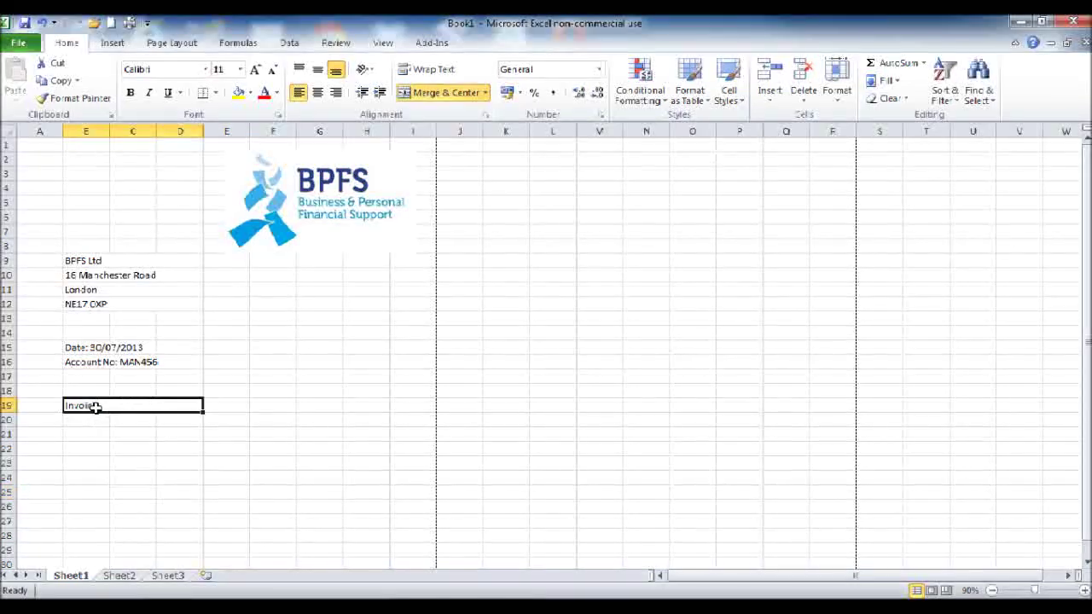
left_click(131, 93)
left_click(168, 93)
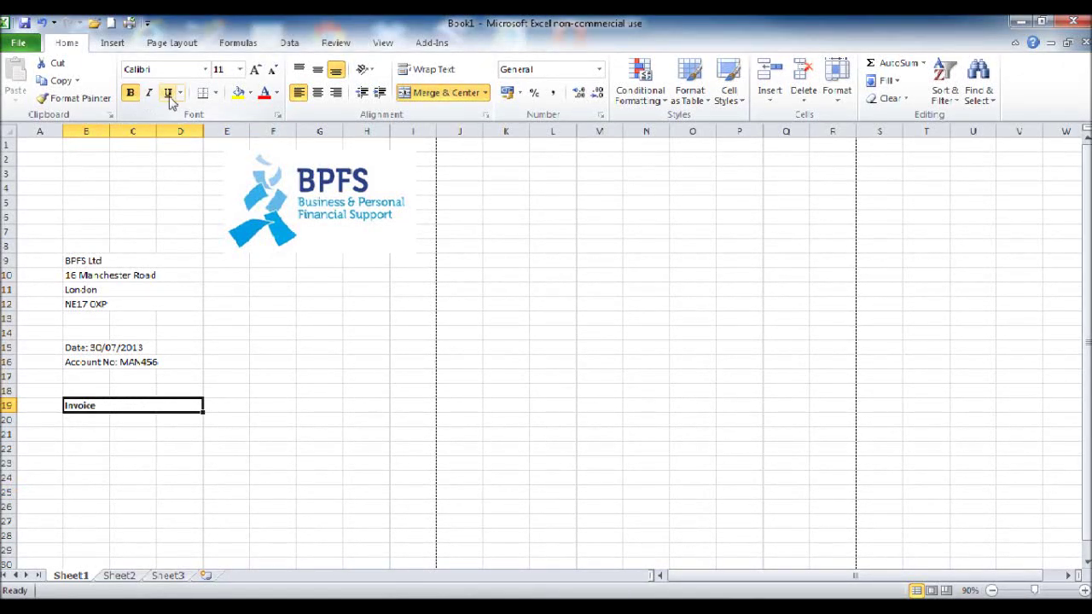
left_click(283, 435)
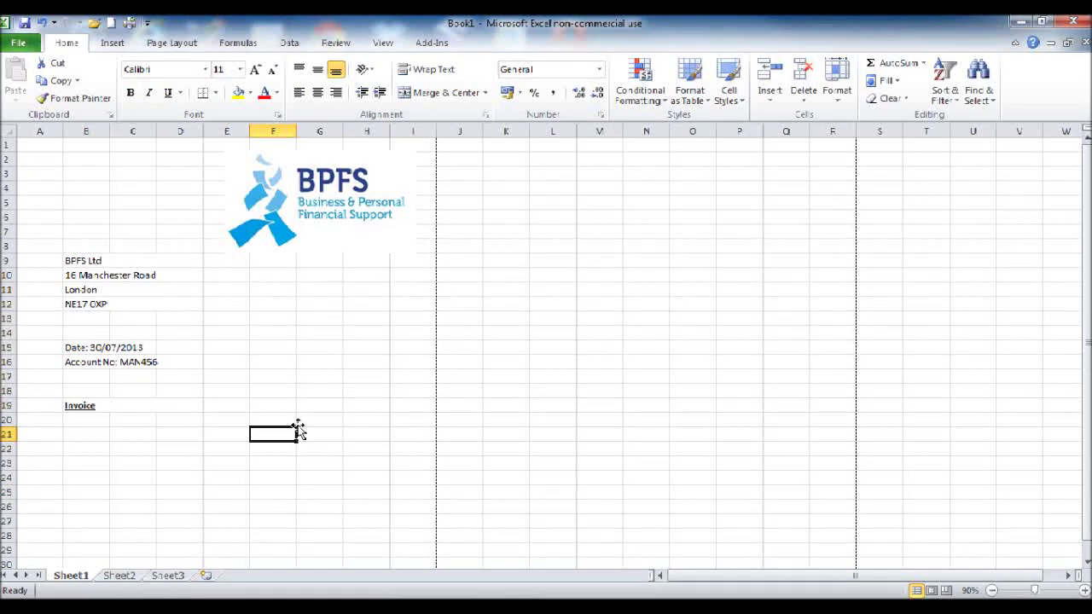
scroll(298, 431, "down", 3)
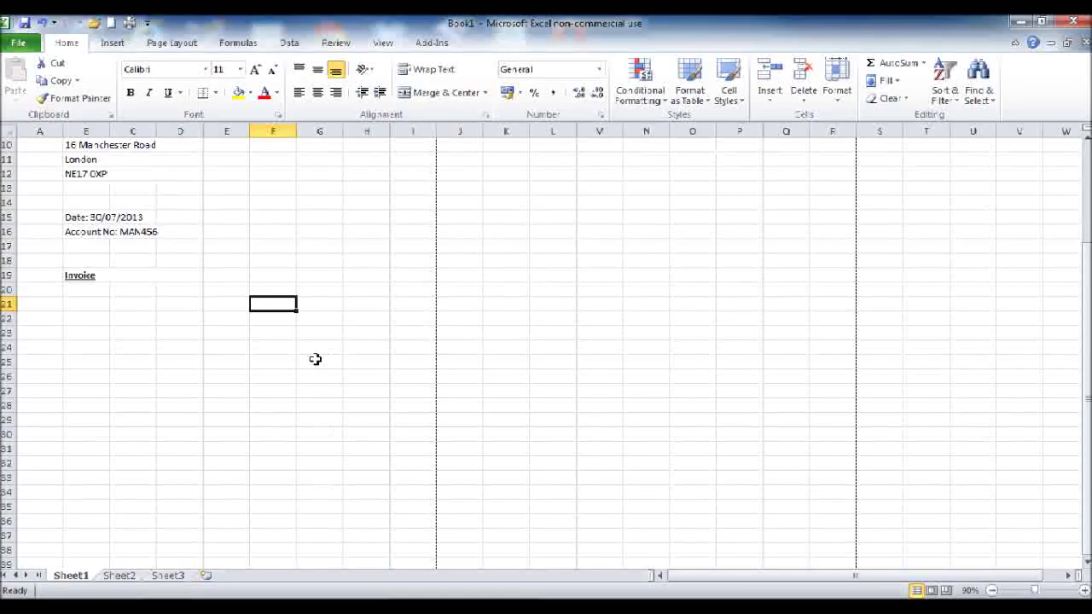
scroll(341, 321, "up", 1)
Step: Put a bold, underlined, centred '£' heading in cell H19
left_click(365, 306)
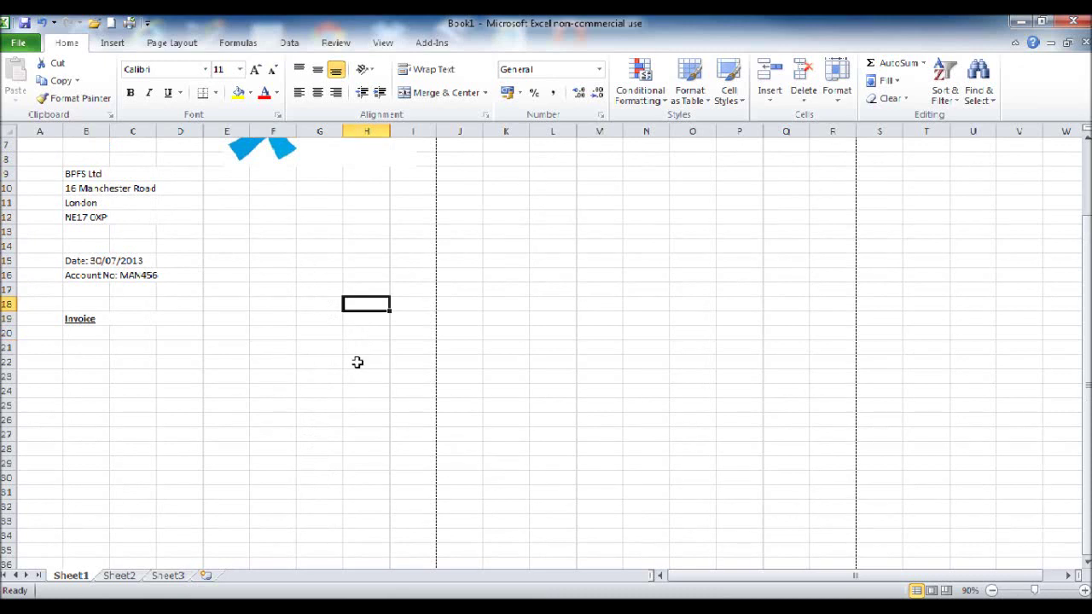
scroll(353, 384, "up", 1)
scroll(339, 385, "down", 1)
left_click(361, 316)
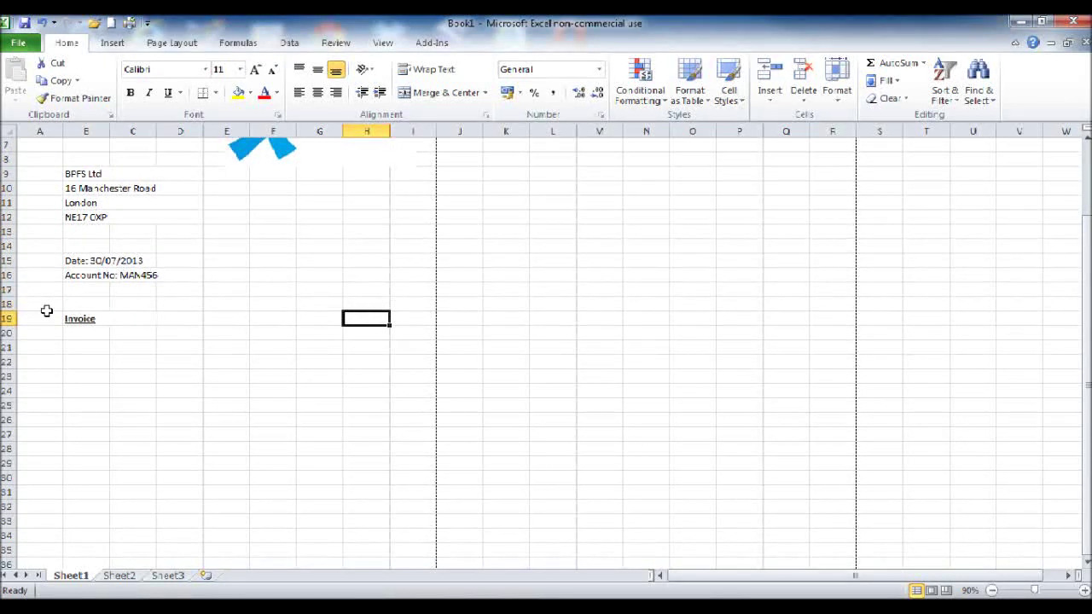
scroll(54, 205, "up", 1)
scroll(366, 213, "down", 1)
left_click(168, 92)
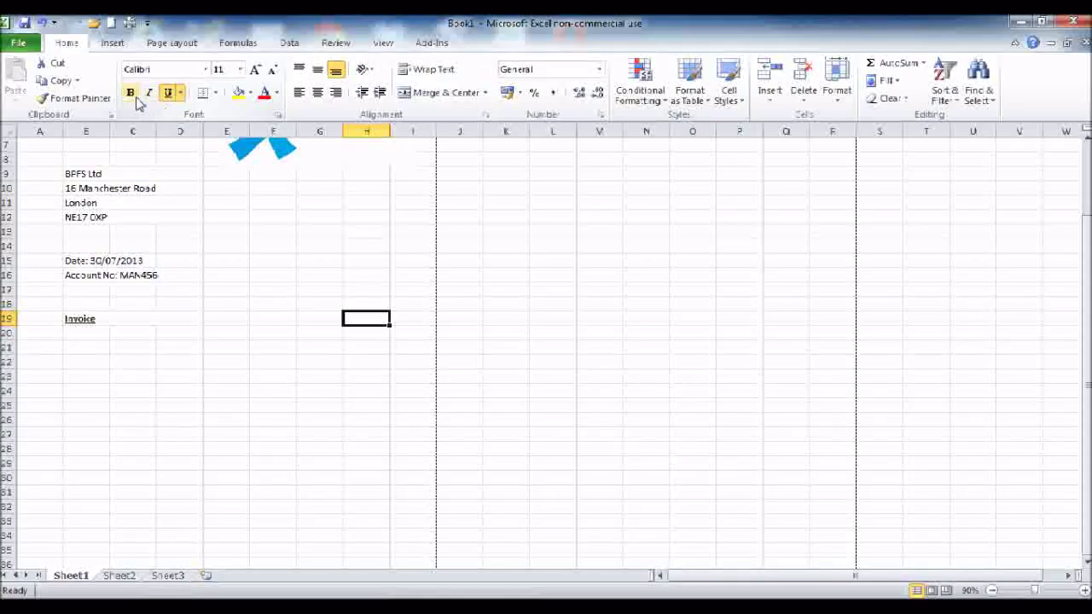
left_click(130, 96)
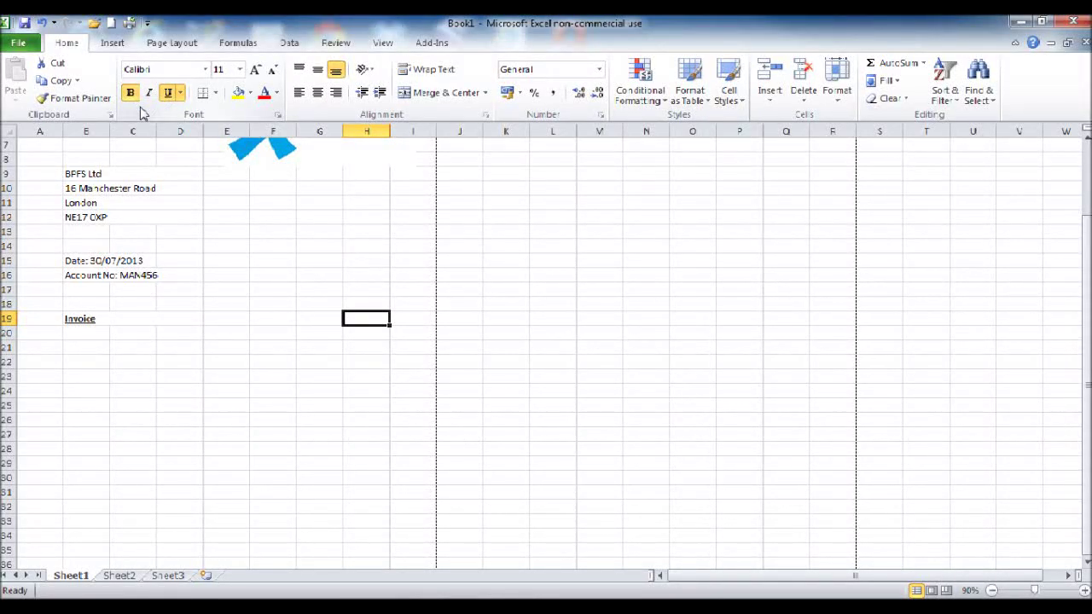
type("£")
key("ctrl+Return")
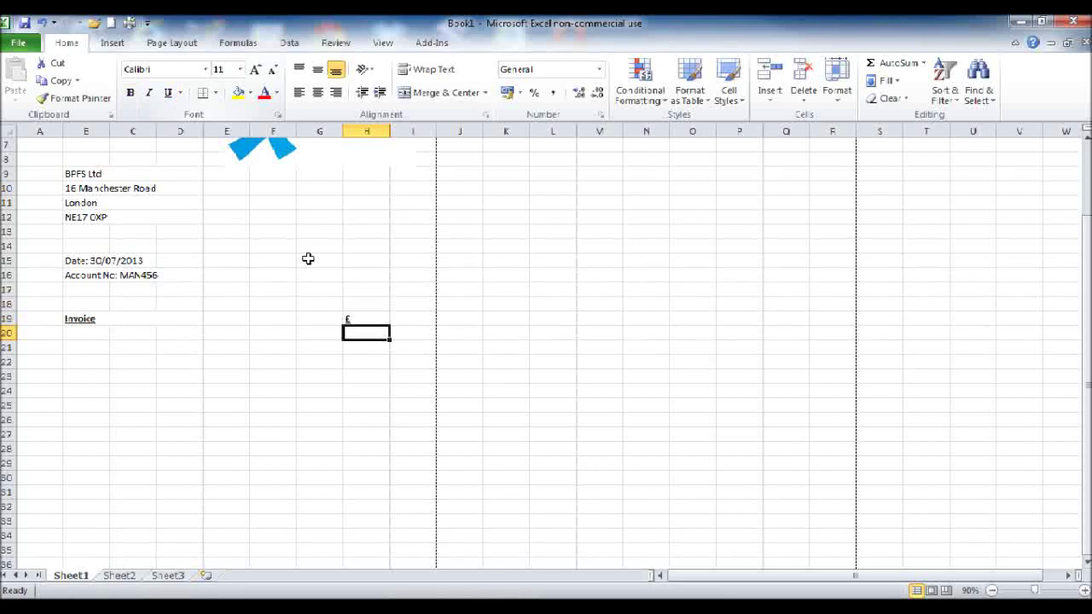
left_click(318, 93)
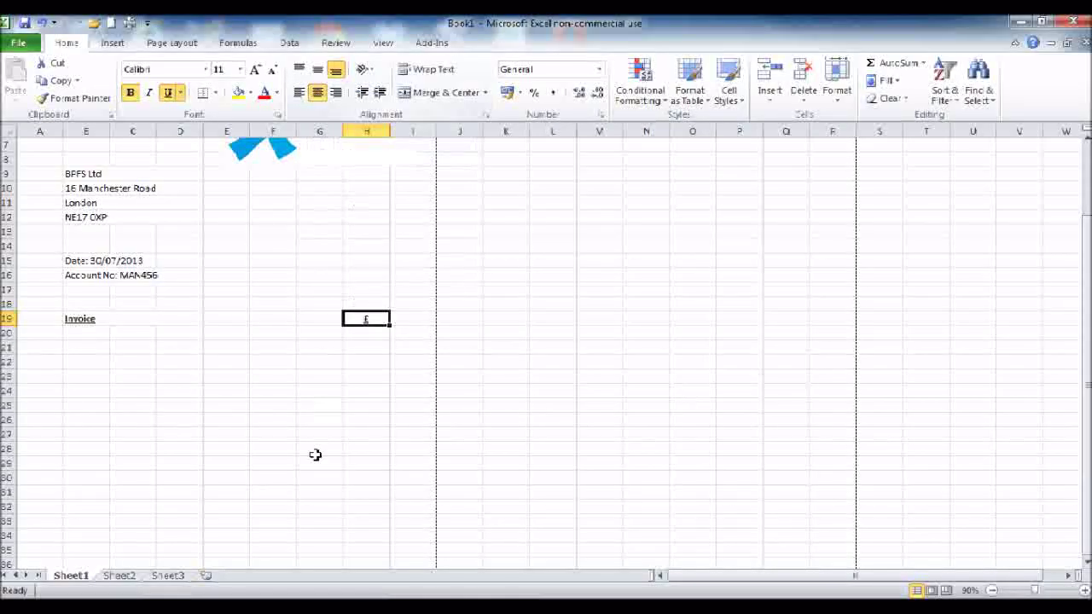
Step: Select cell H34 at the foot of the £ column and bring up its shortcut menu
scroll(316, 463, "down", 5)
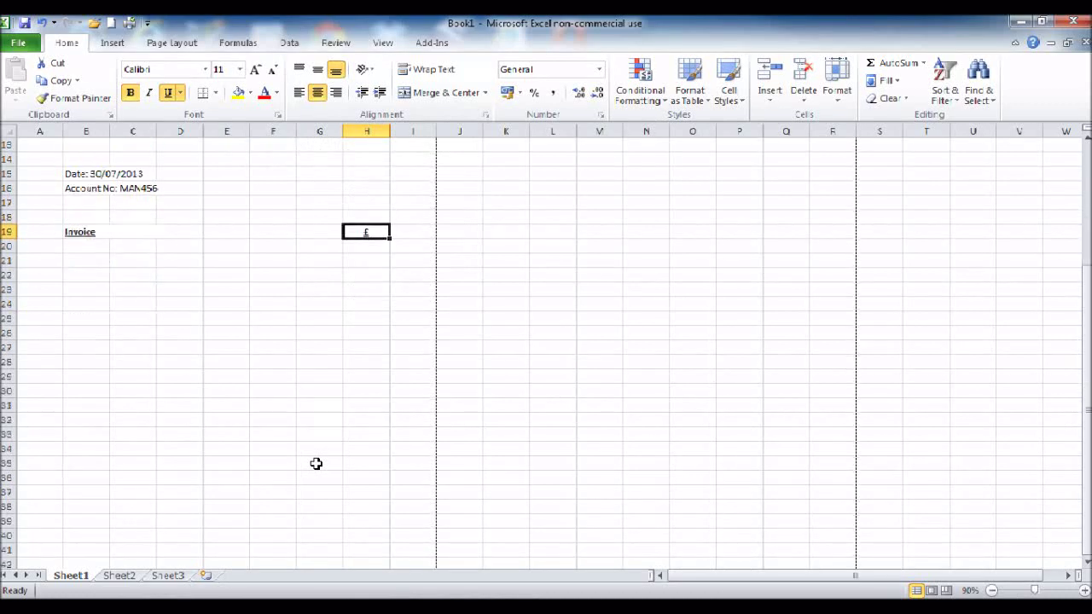
scroll(324, 452, "up", 3)
left_click(359, 462)
left_click(359, 446)
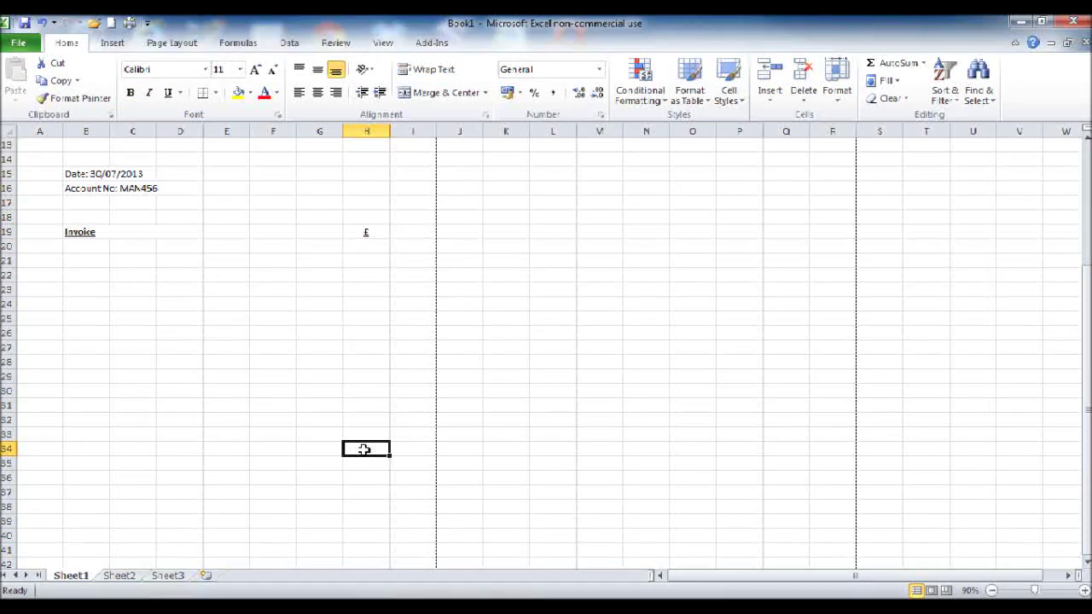
scroll(364, 406, "down", 3)
scroll(369, 330, "up", 2)
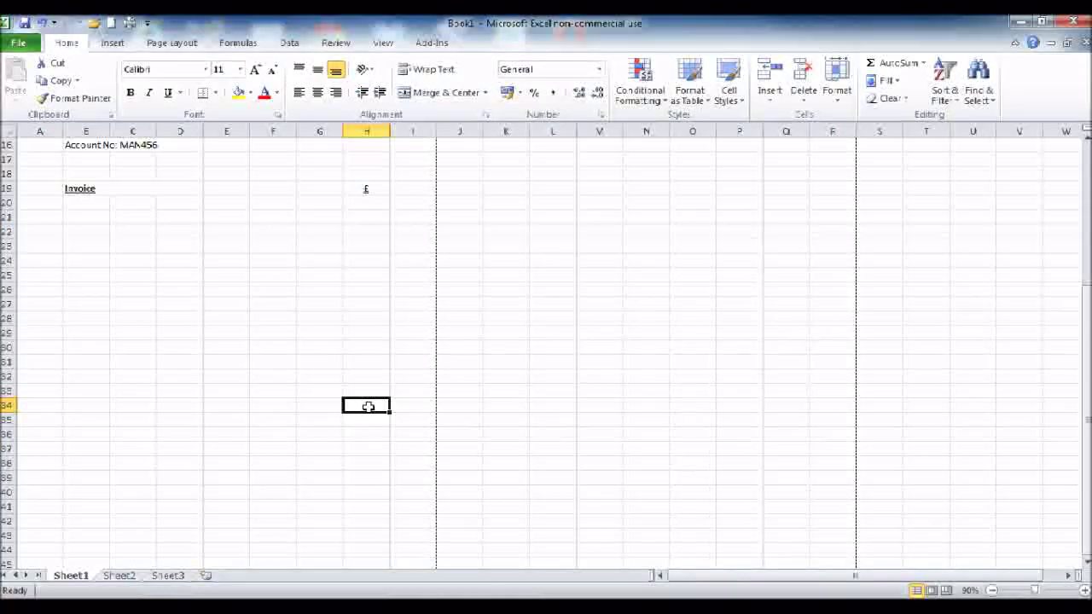
right_click(370, 414)
Step: Give cell H34 thin solid top and bottom borders through Format Cells
left_click(427, 344)
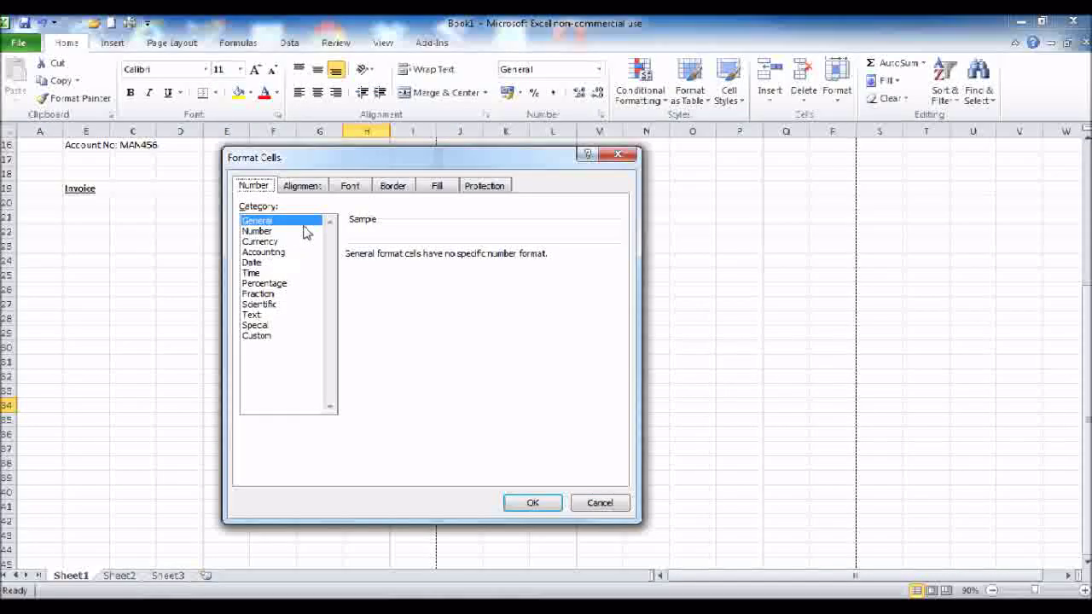
left_click(392, 186)
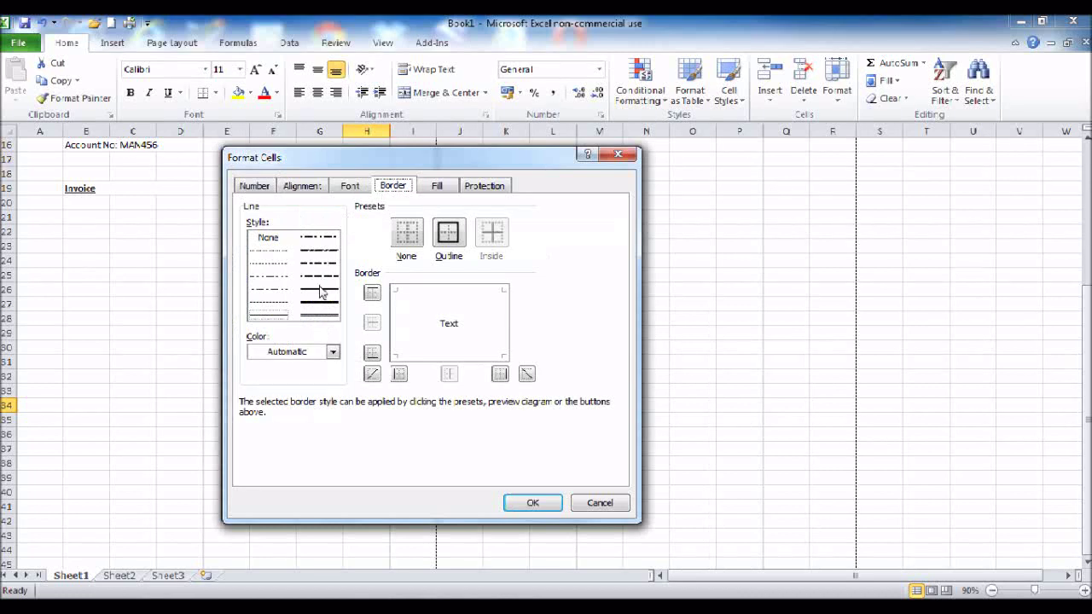
left_click(321, 291)
left_click(408, 292)
left_click(428, 354)
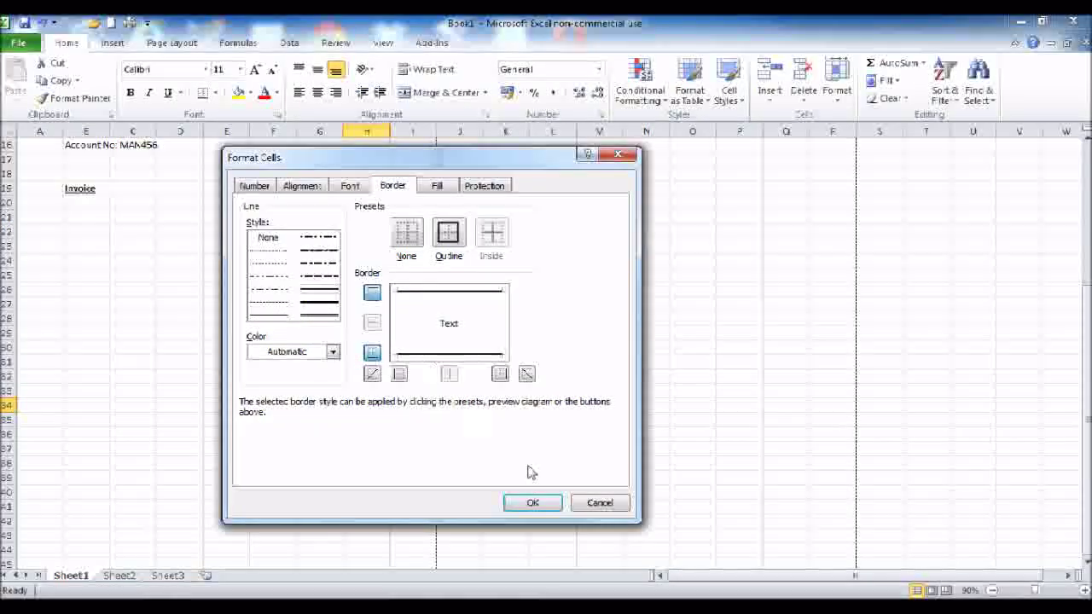
left_click(260, 186)
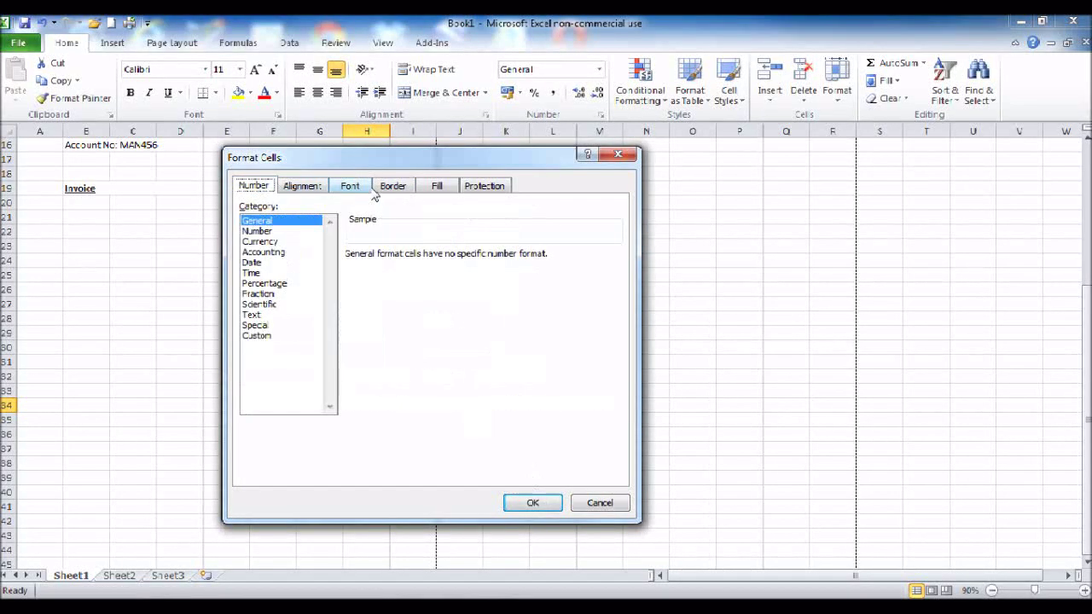
left_click(397, 188)
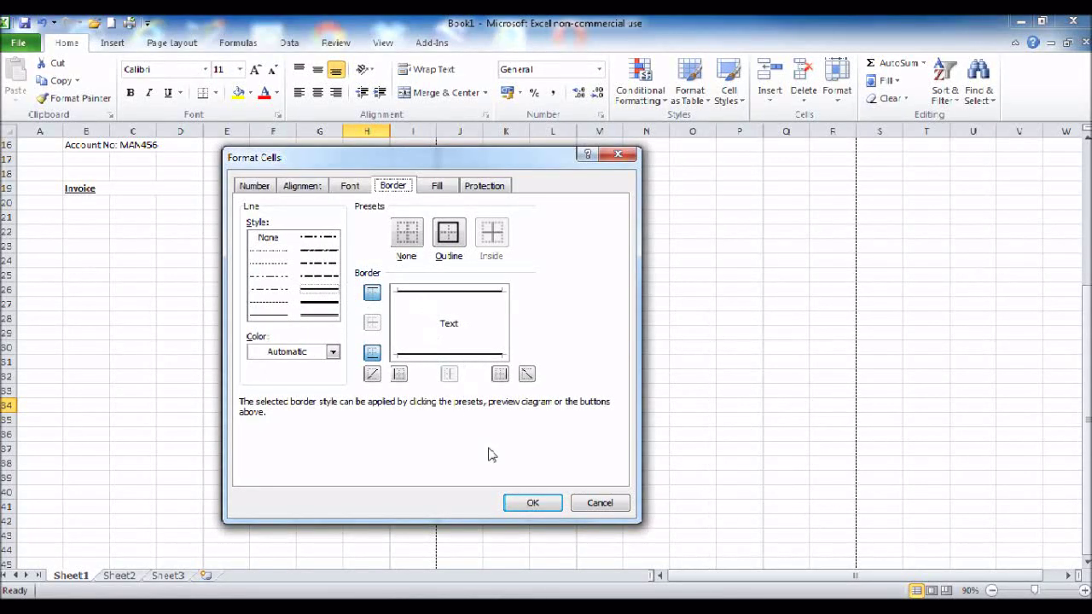
left_click(519, 507)
left_click(321, 441)
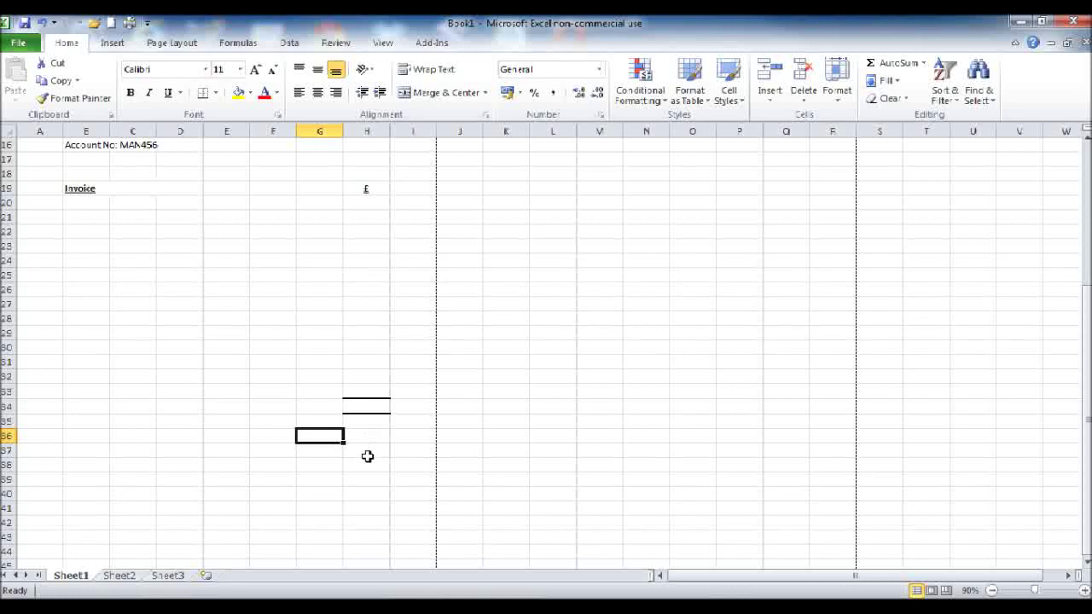
scroll(368, 456, "down", 2)
scroll(367, 456, "up", 2)
Step: Merge and centre F34:G34 and enter the word 'Total'
left_click_drag(276, 408, 299, 404)
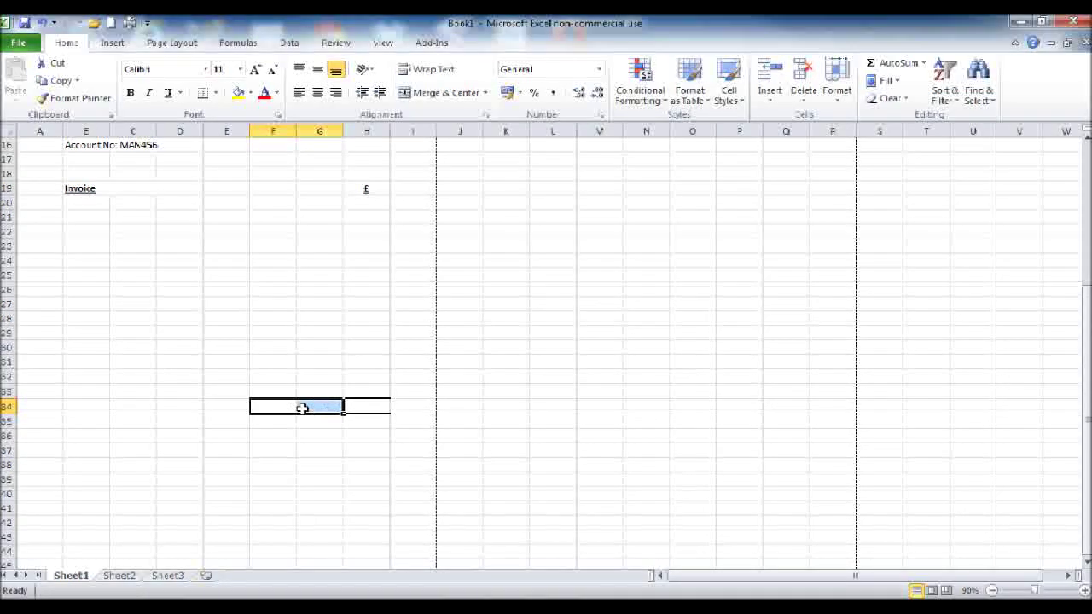
left_click(281, 399)
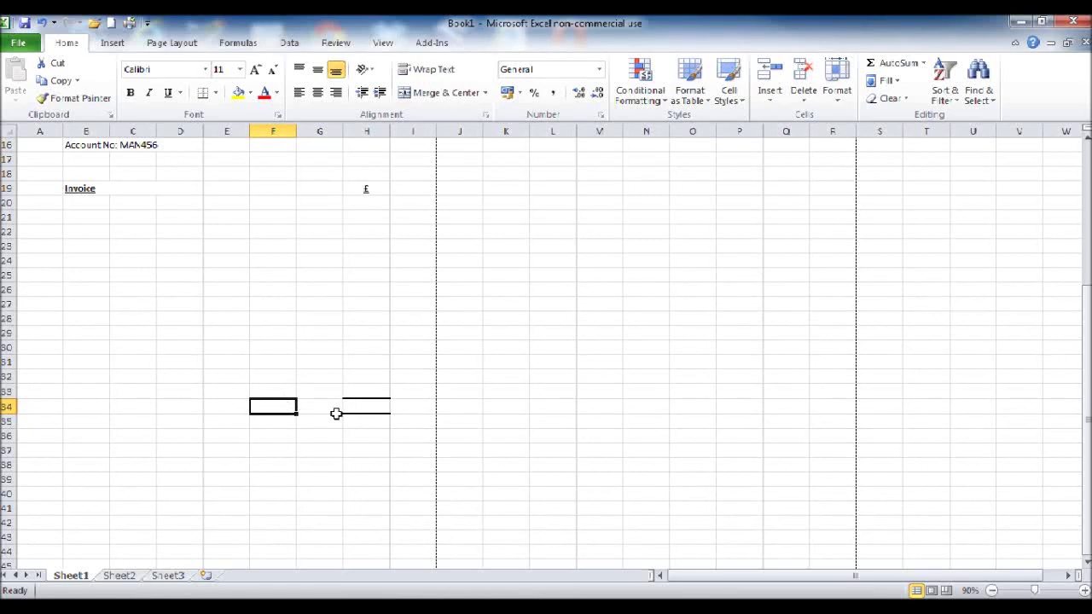
left_click_drag(264, 406, 302, 408)
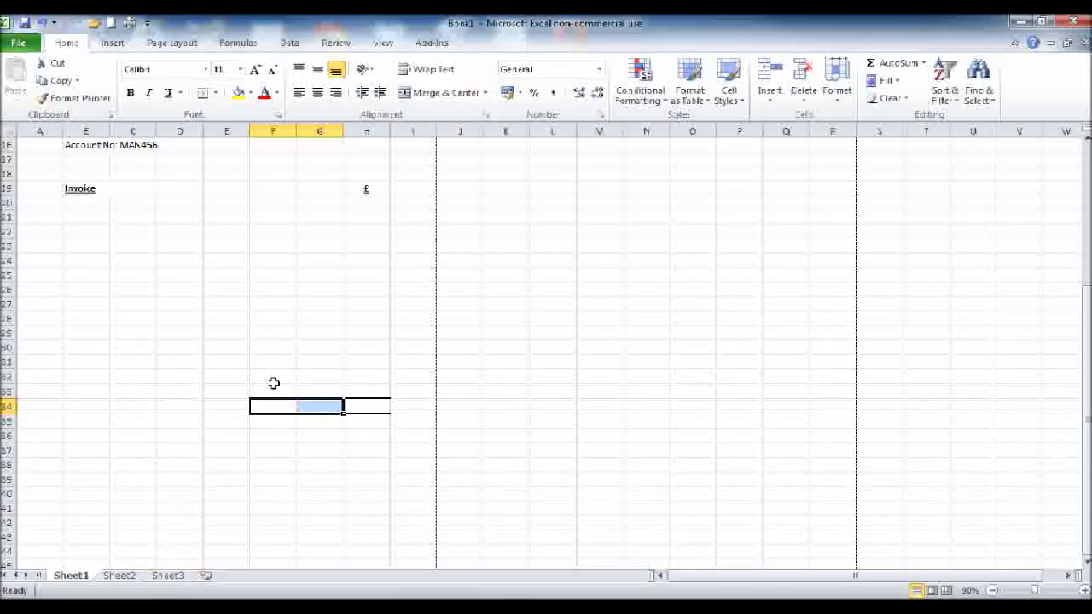
left_click(436, 96)
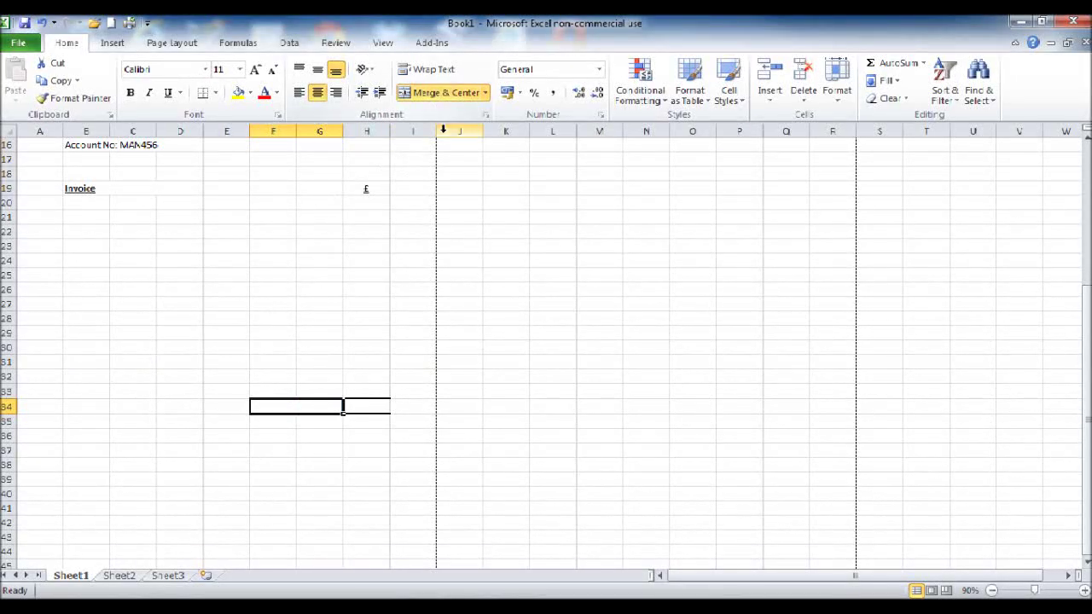
type("t")
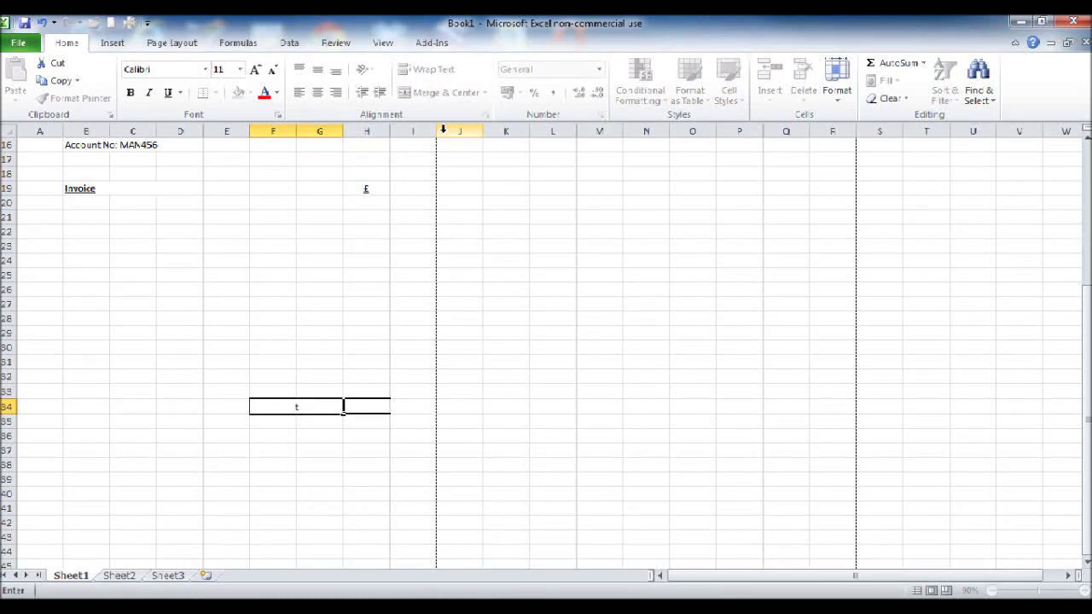
type("otal")
key("Return")
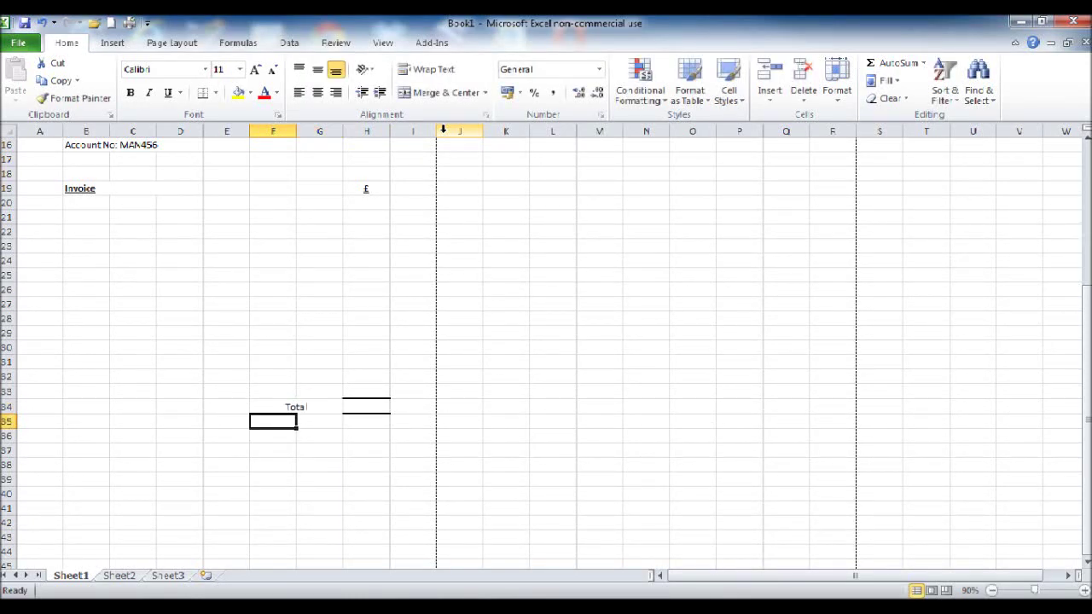
Step: Make the label bold and extend it to read 'Total Due'
left_click(321, 404)
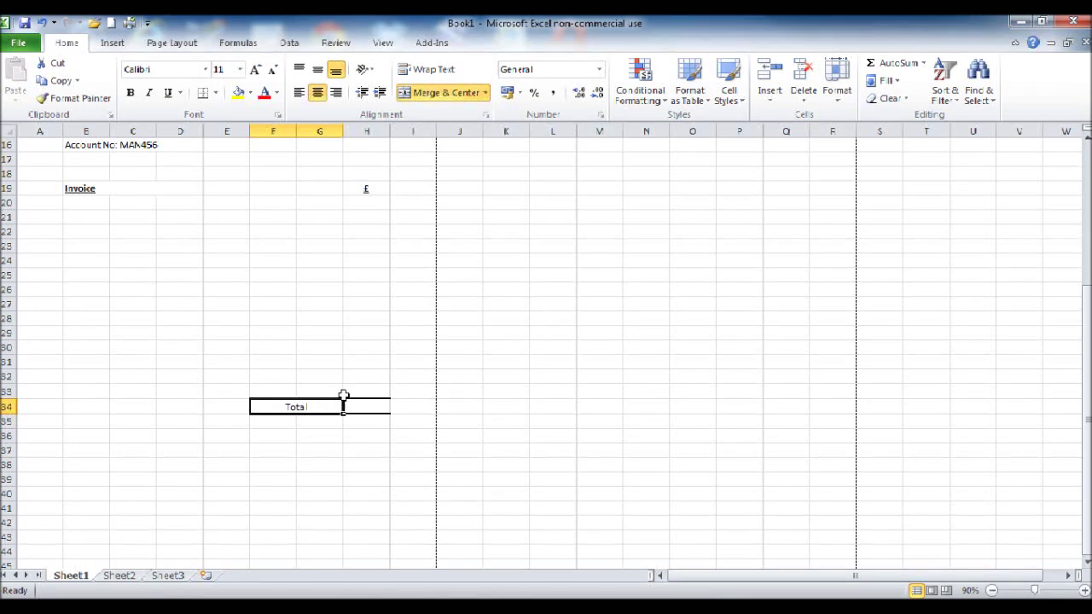
left_click(131, 94)
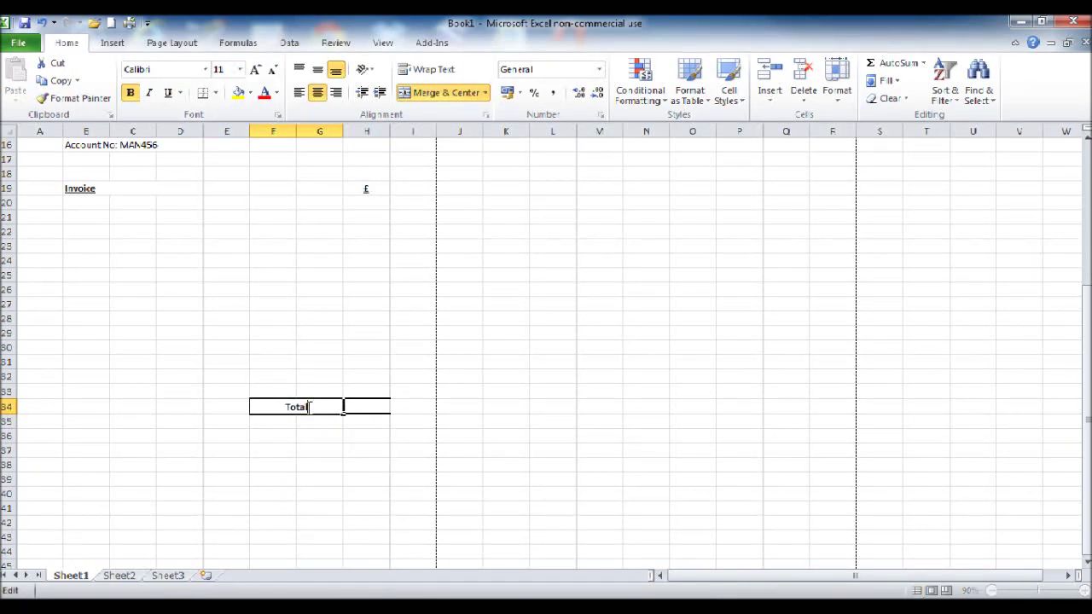
double_click(343, 404)
type("Due")
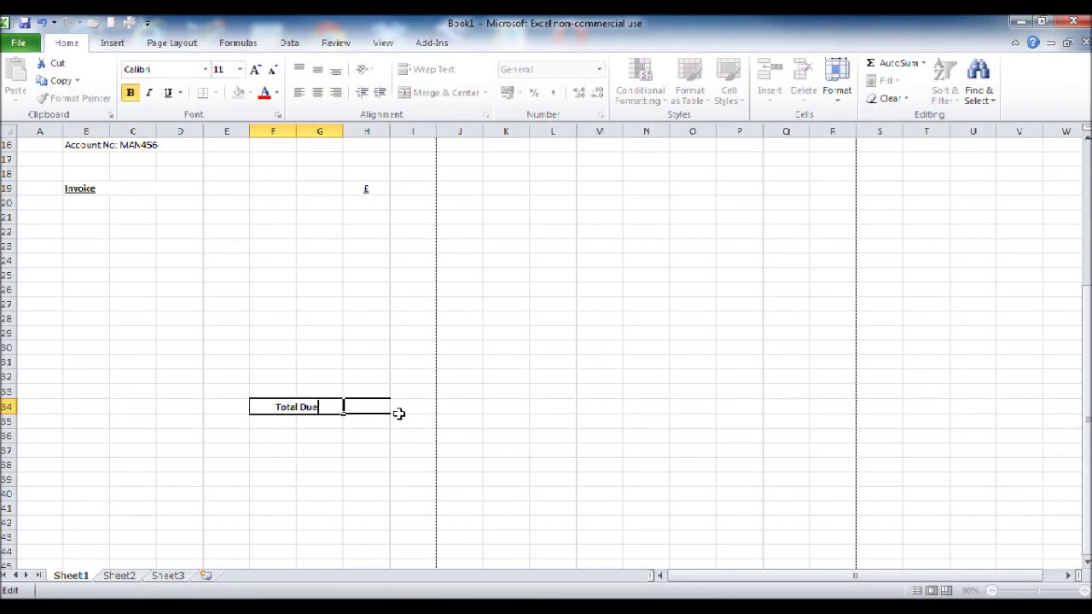
key("Return")
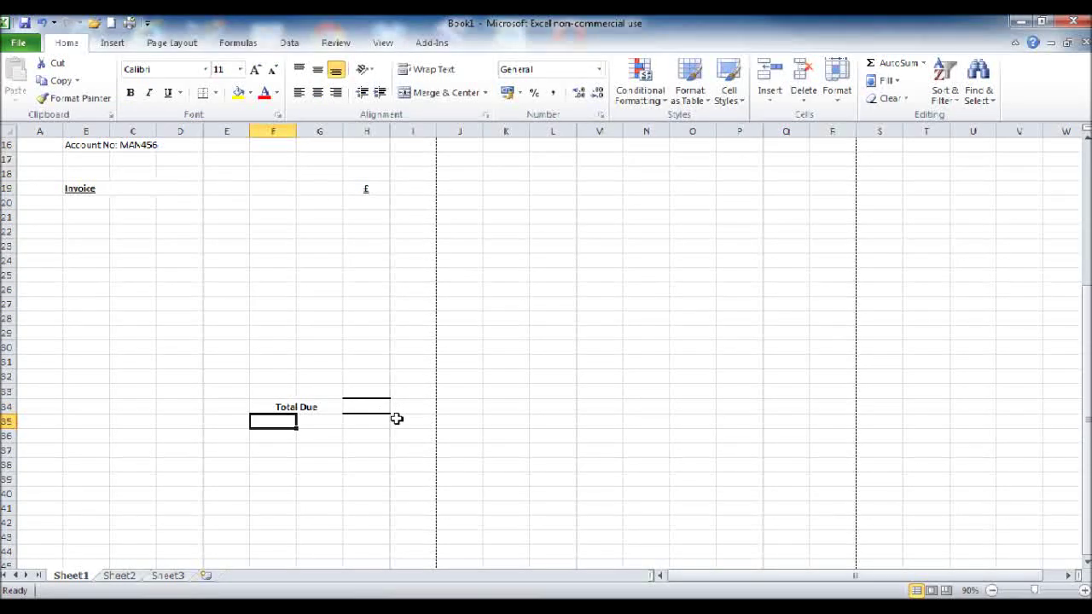
scroll(359, 417, "up", 5)
scroll(196, 426, "down", 2)
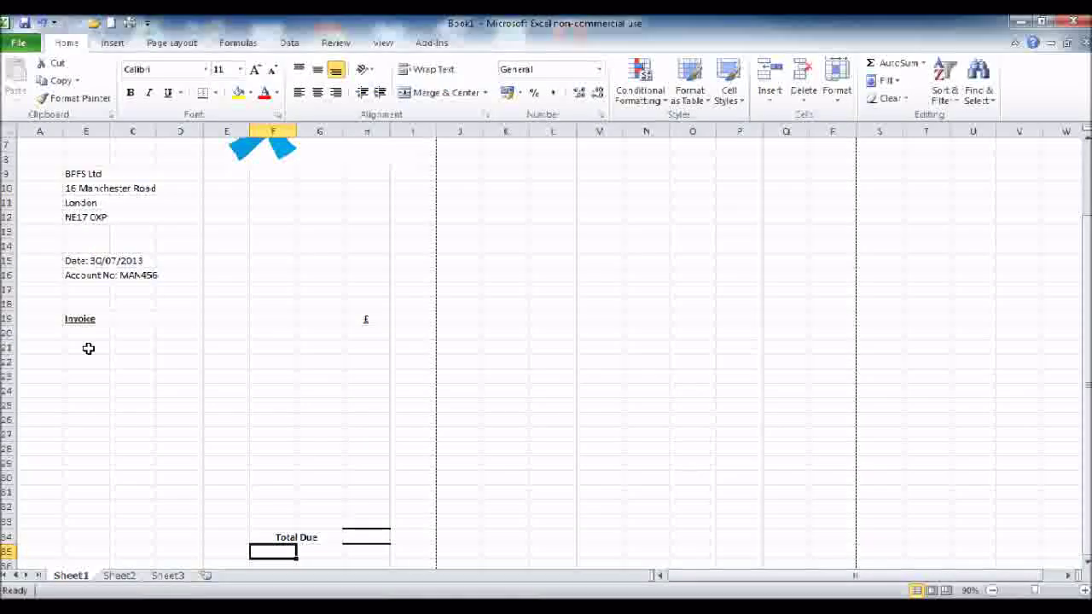
Step: Merge B21:G21, copy that merged layout down to row 32, and left-align the rows
left_click(88, 348)
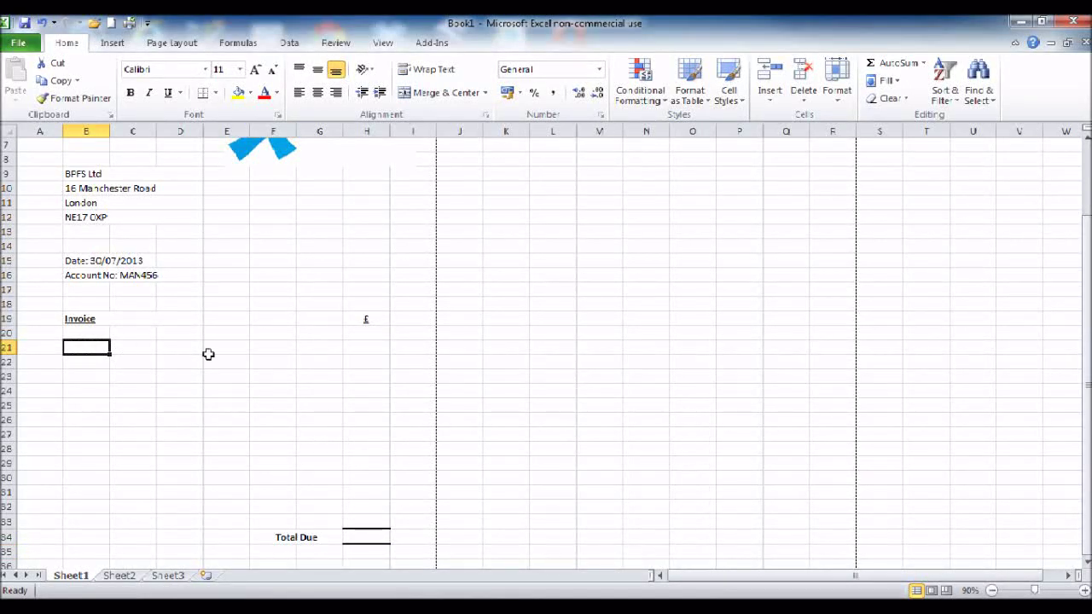
left_click_drag(85, 346, 305, 348)
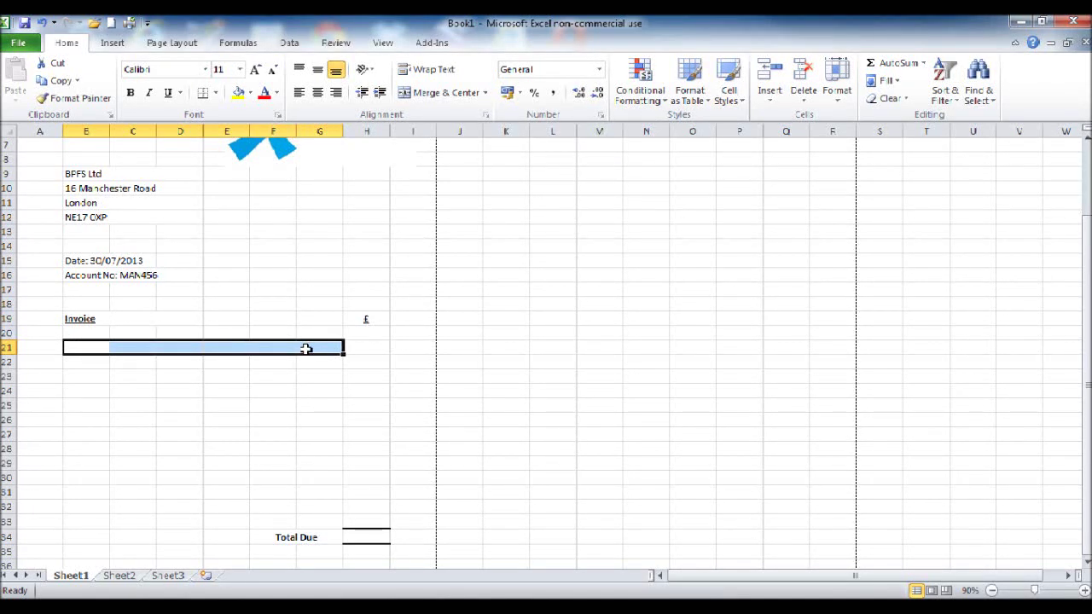
left_click(432, 94)
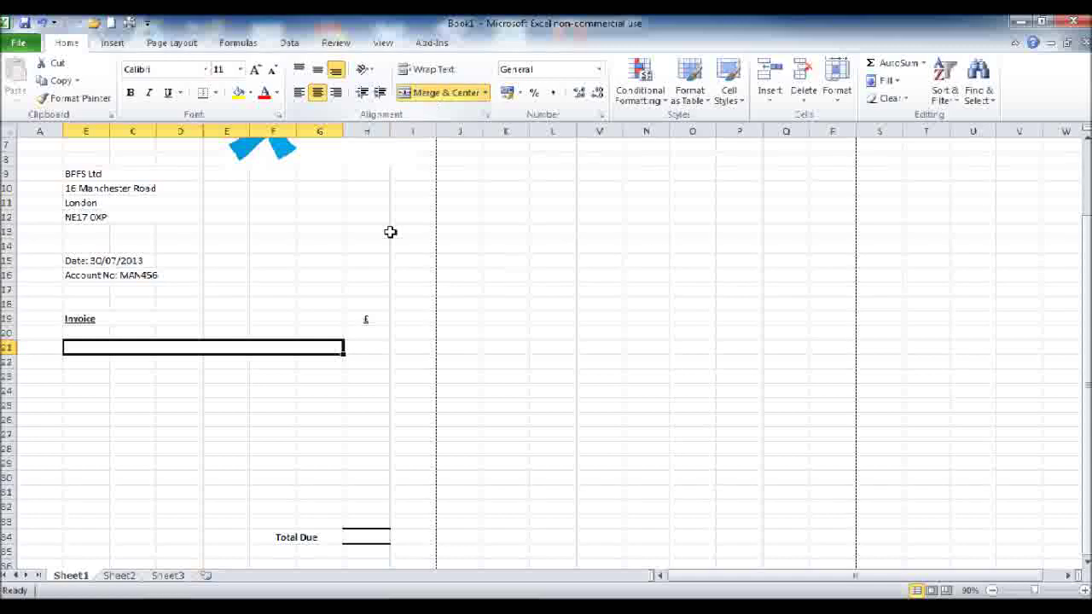
scroll(391, 256, "down", 1)
left_click_drag(344, 312, 337, 463)
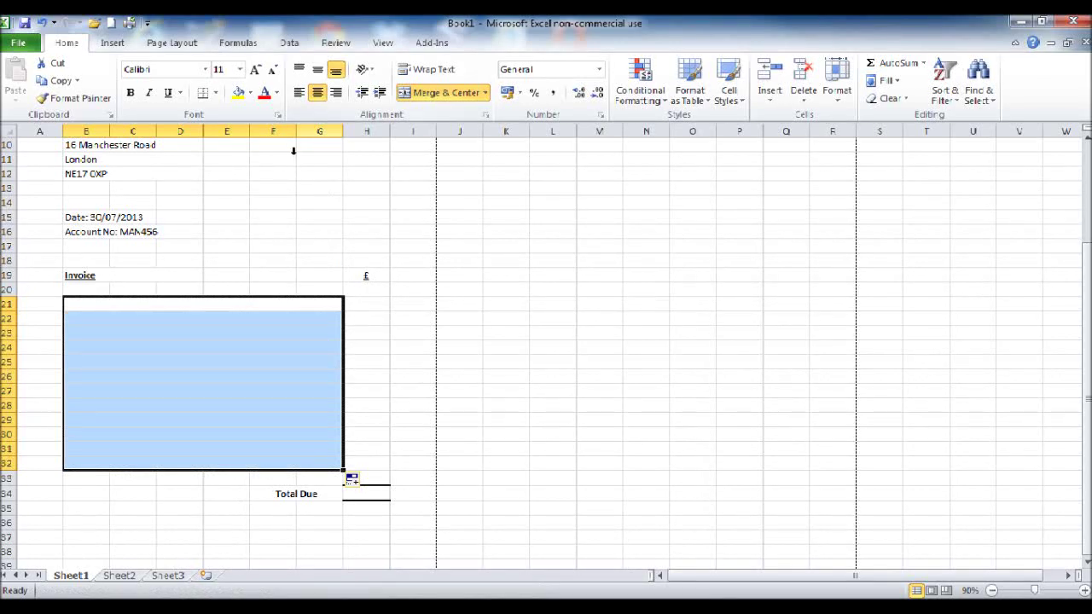
left_click(299, 94)
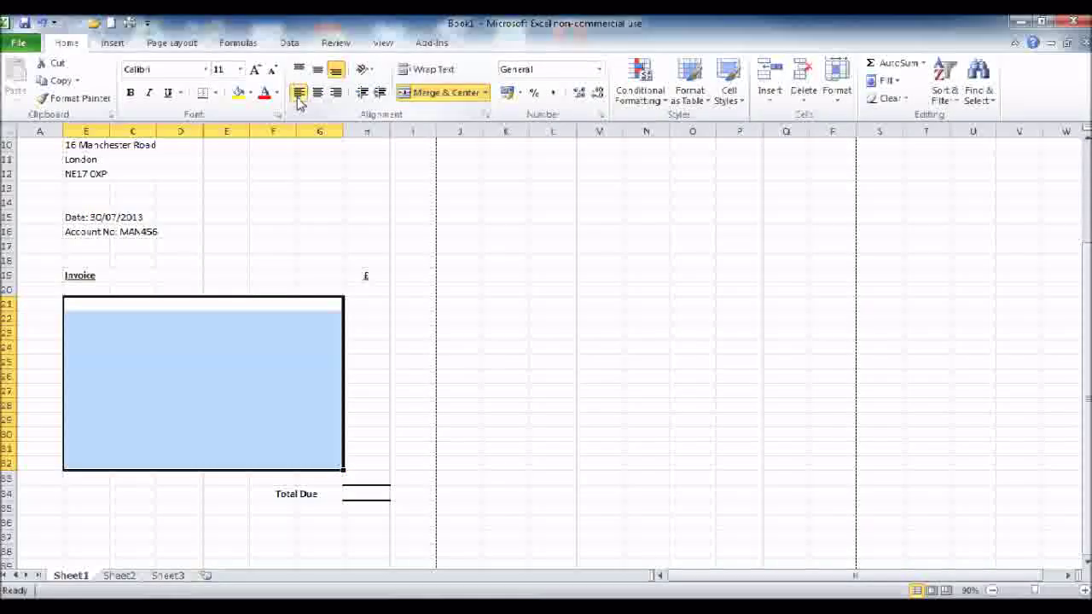
left_click(258, 408)
scroll(174, 377, "up", 1)
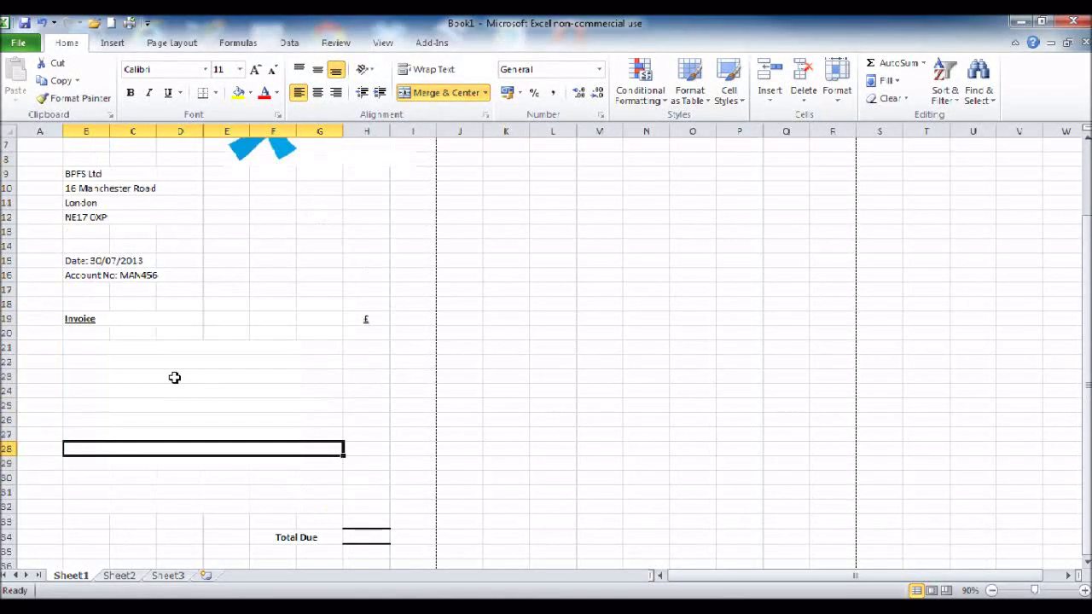
scroll(174, 377, "down", 1)
Step: Enter line items Bookkeeping Services March 2013, VAT Return Quarter ended April 2013 and Misc charge in B21, B23, B25
left_click(150, 303)
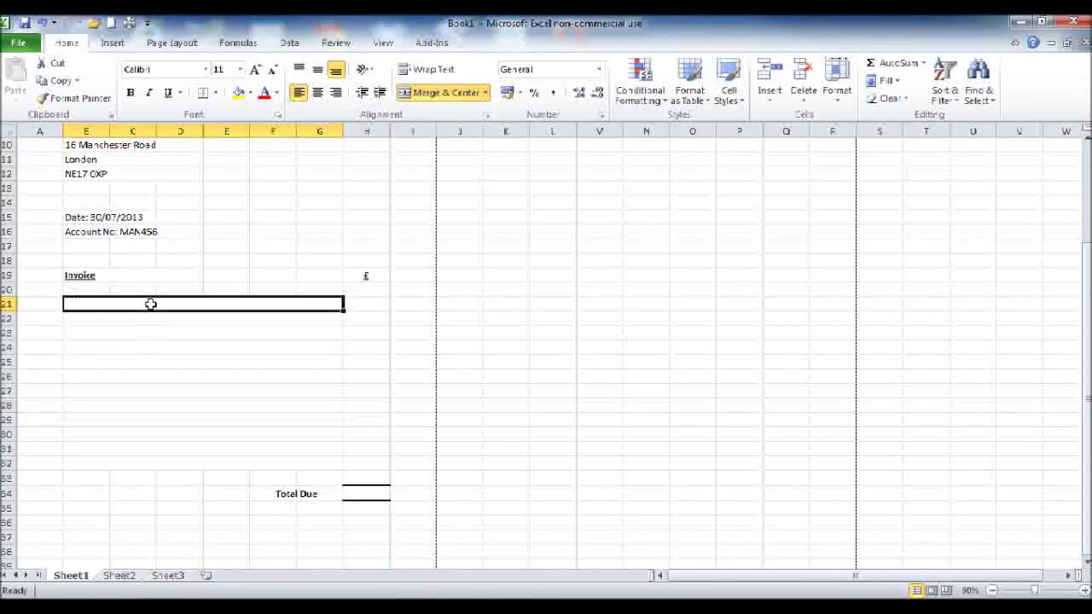
type("Book")
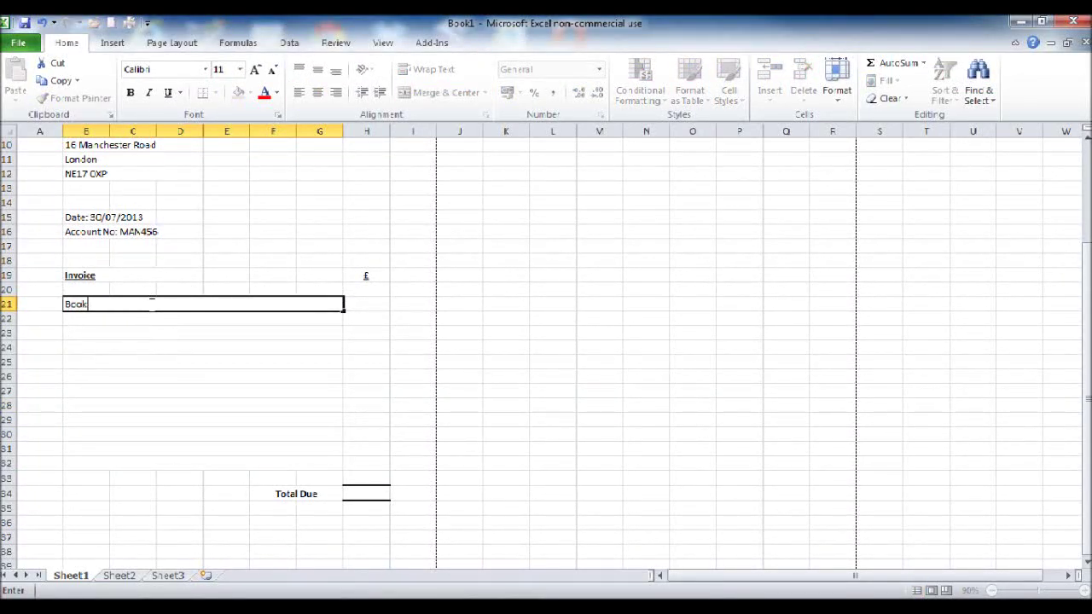
type("keeping Serv")
type("March")
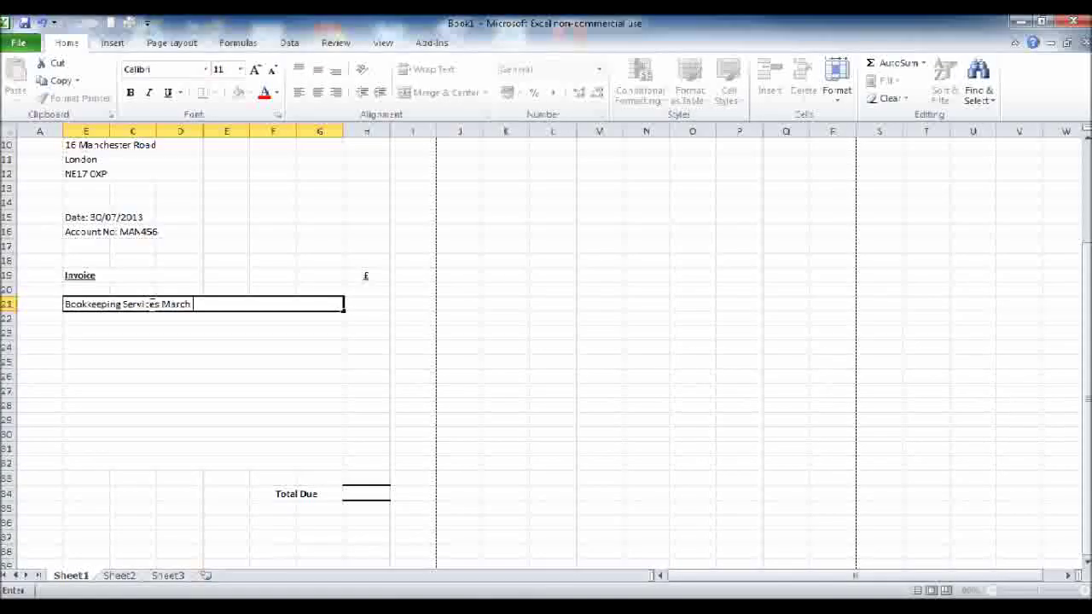
type(" 201")
key("Return")
key("Return")
type("V")
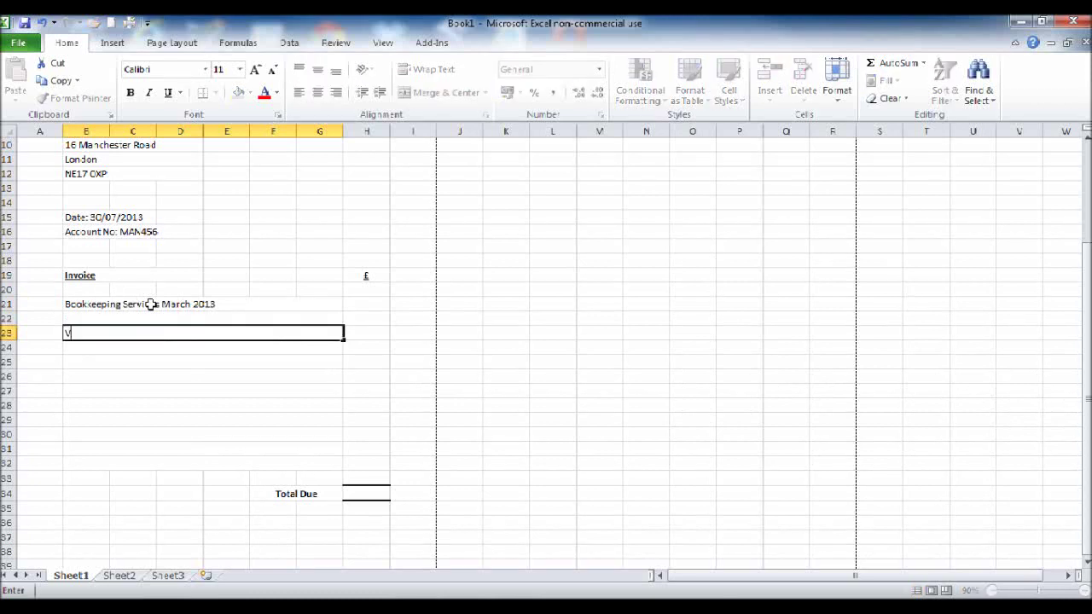
type("AT Return Quarter ended April 2013")
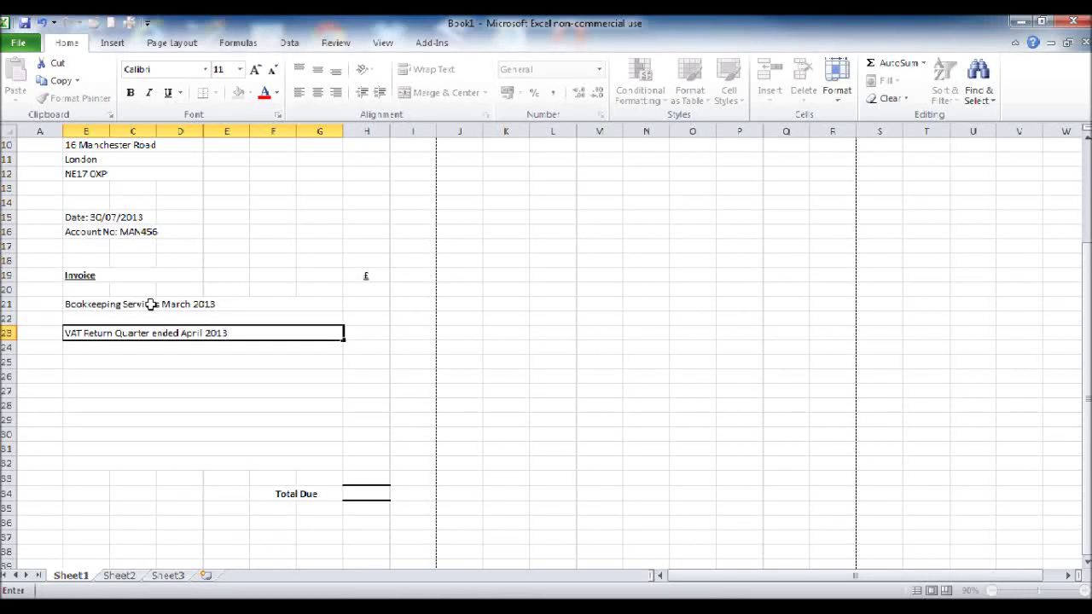
key("Return")
key("Return")
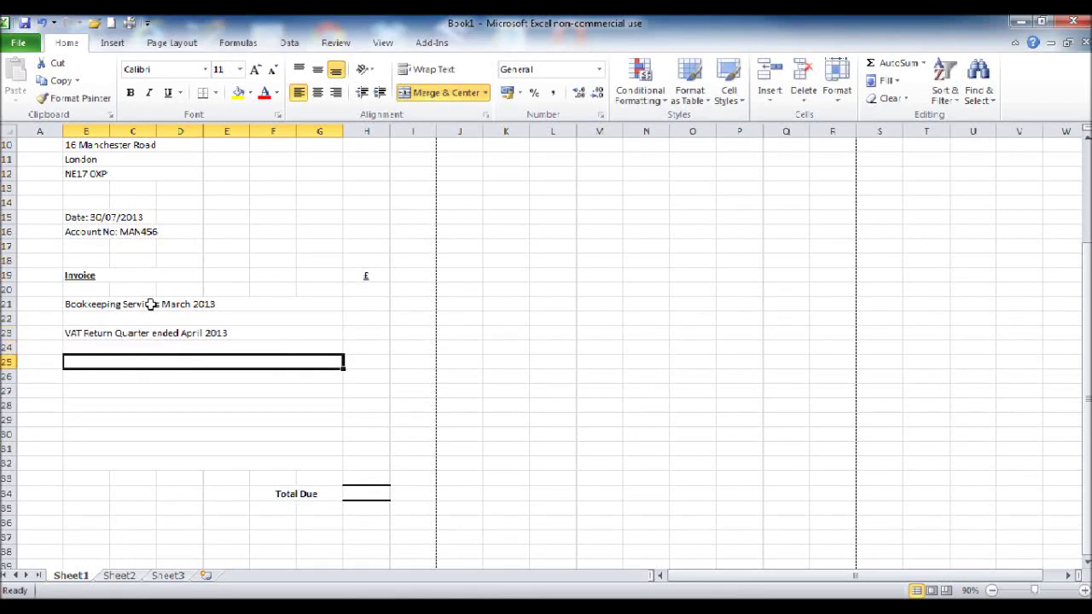
type("Misc charge")
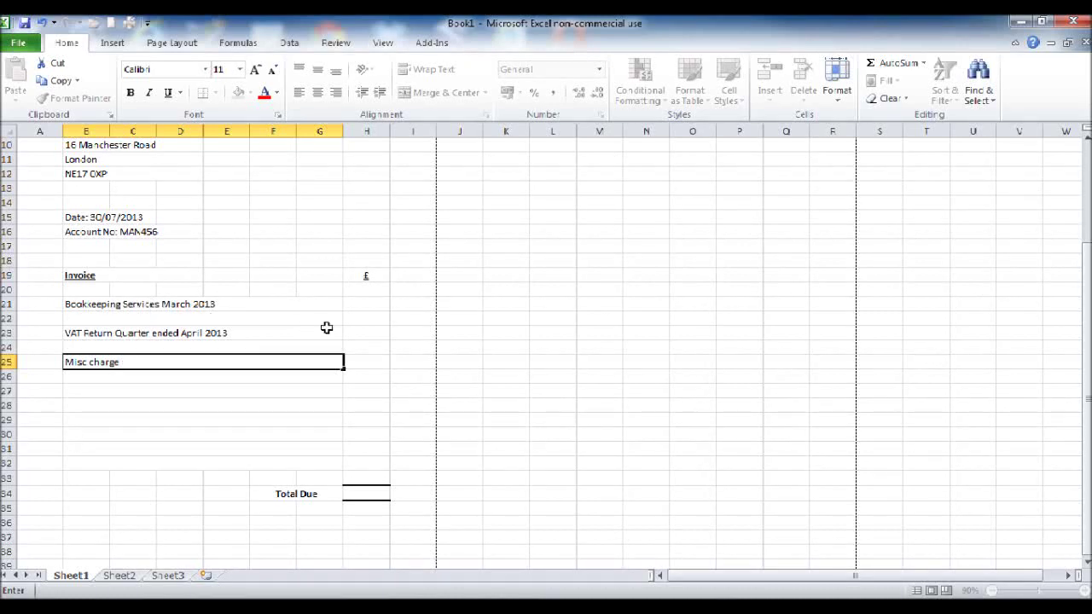
left_click(243, 474)
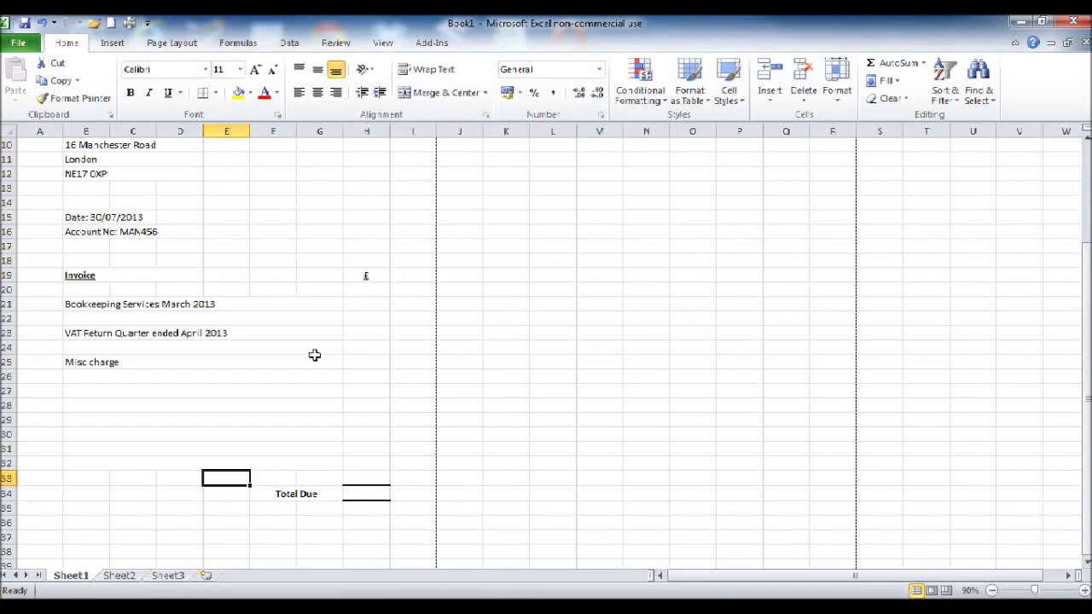
Step: Put the formula =SUM(H21:H32) in the Total Due cell H34
double_click(364, 494)
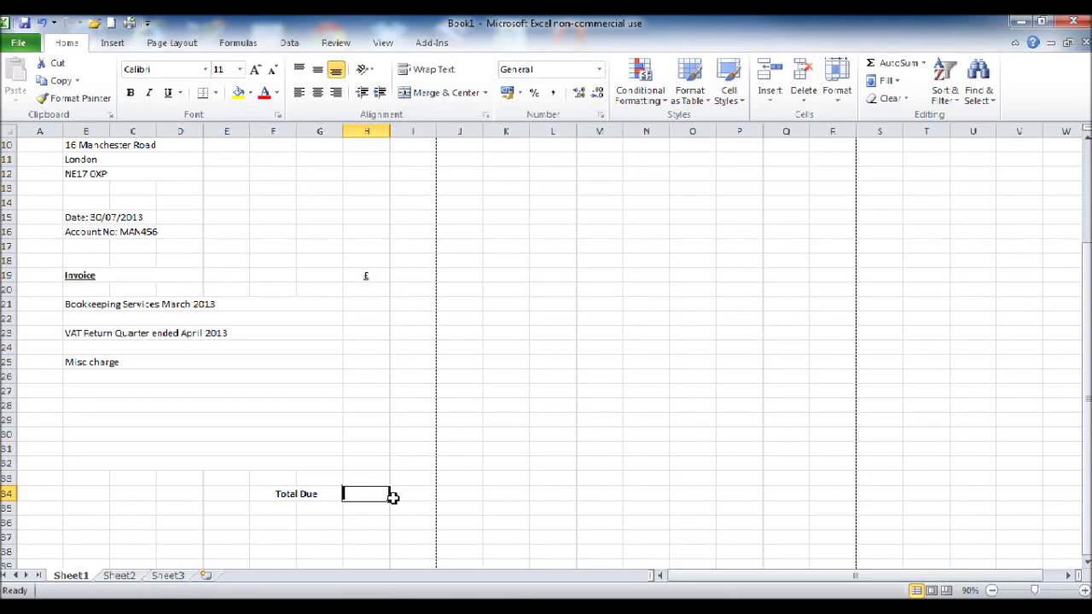
type("=su")
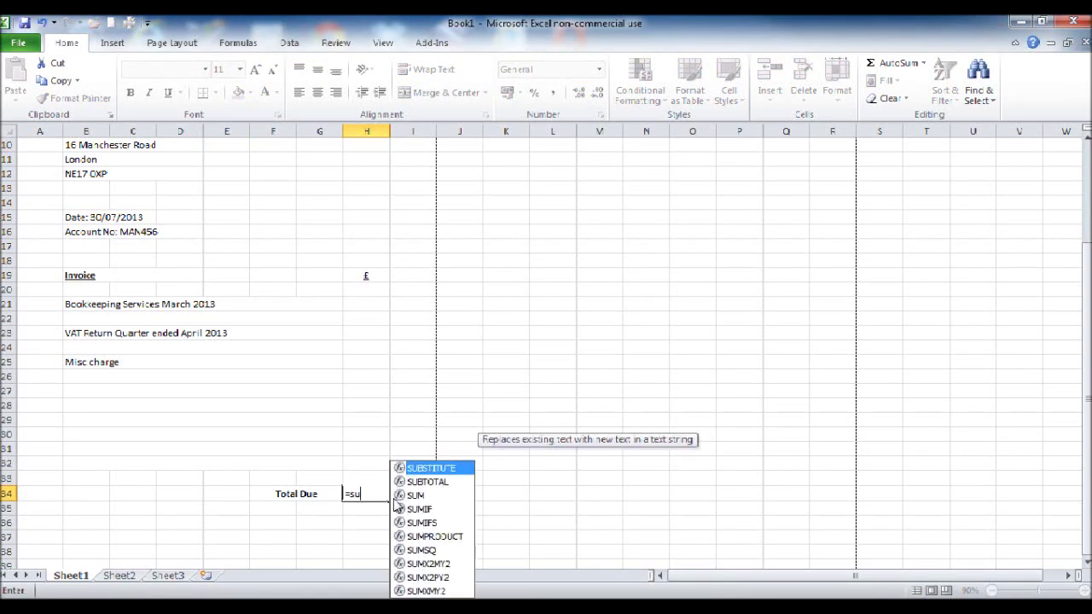
type("m(")
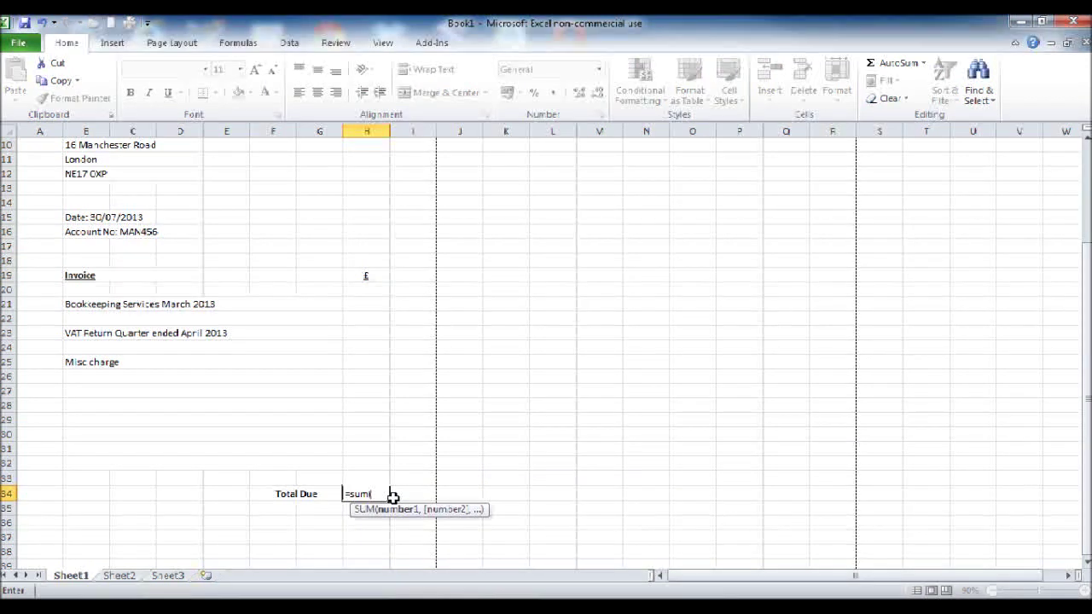
left_click(367, 304)
left_click_drag(367, 303, 366, 461)
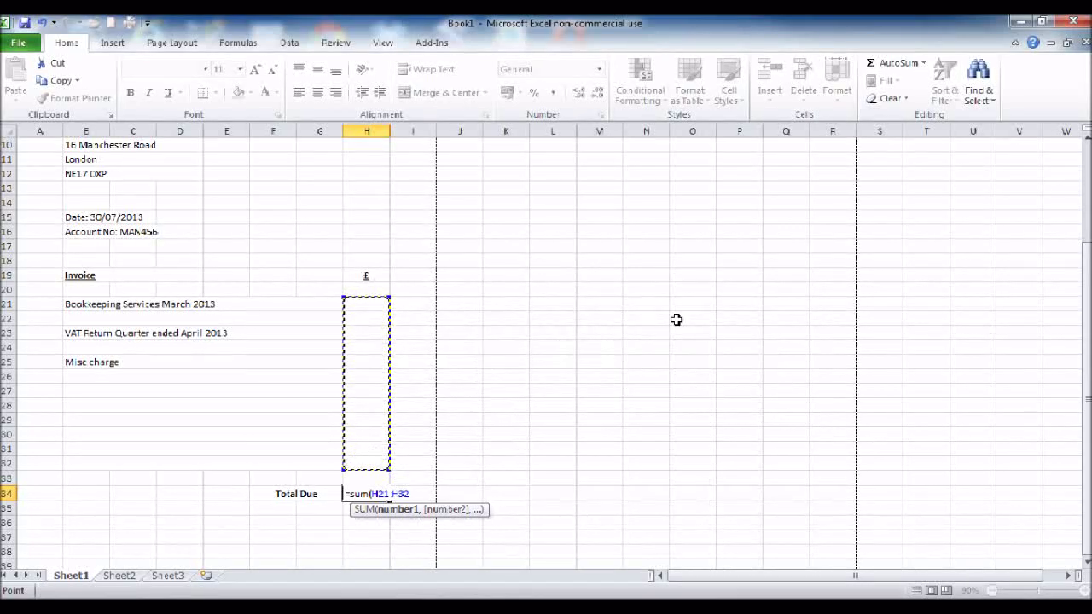
type(")")
key("Return")
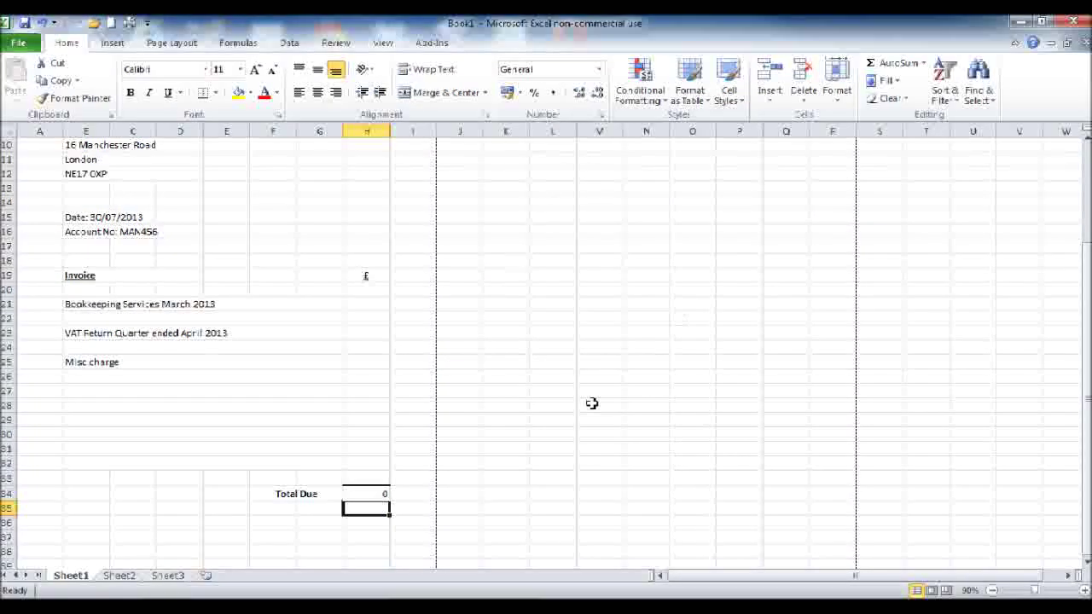
left_click(385, 498)
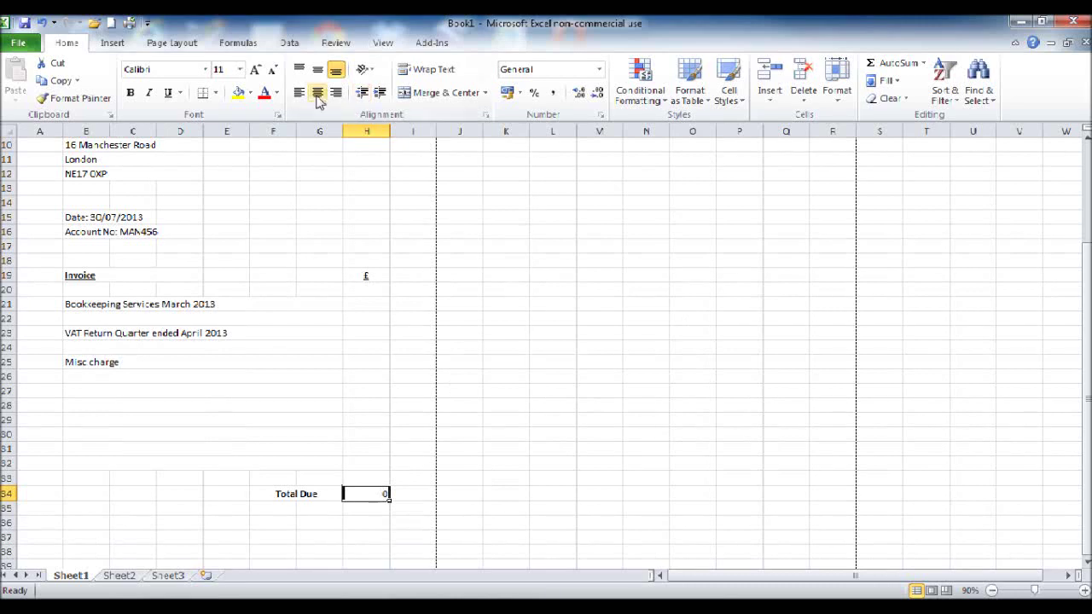
left_click(431, 363)
Step: Enter amounts 25, 35 and 5 against the three line items
left_click(375, 305)
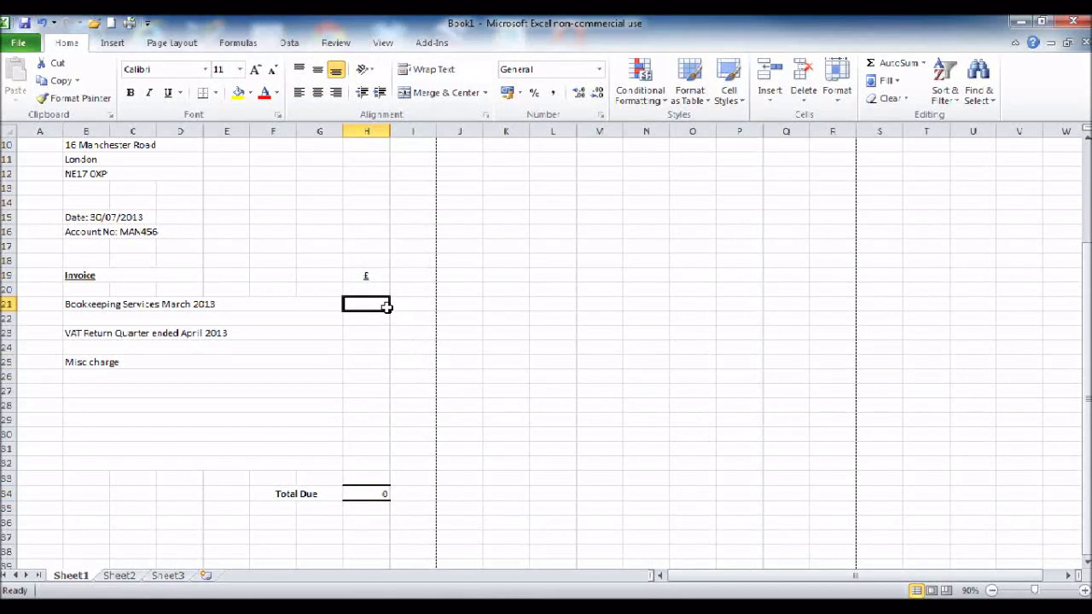
type("25")
key("Return")
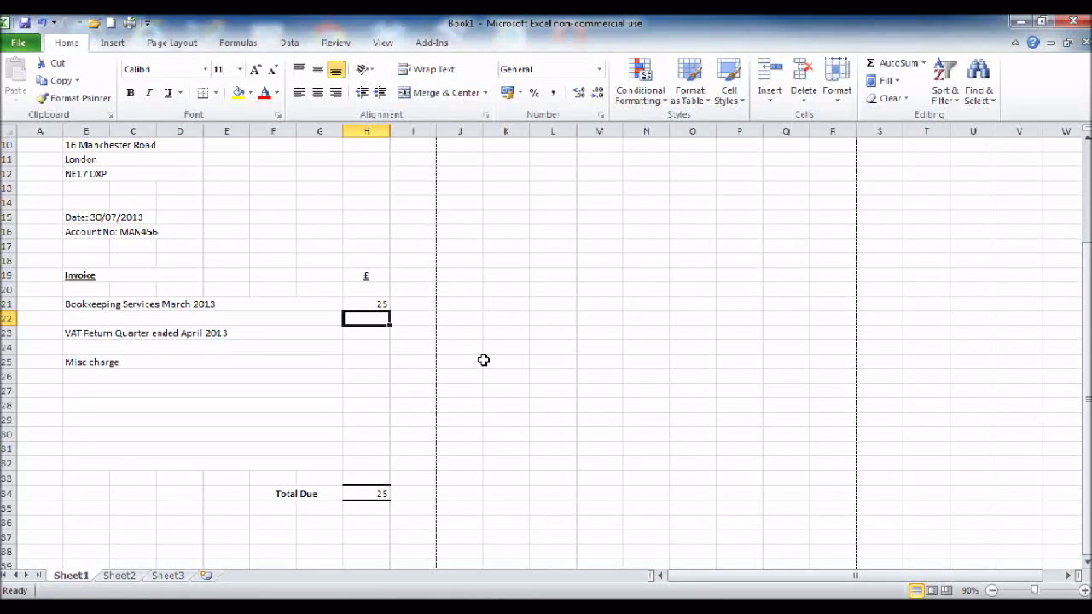
key("Down")
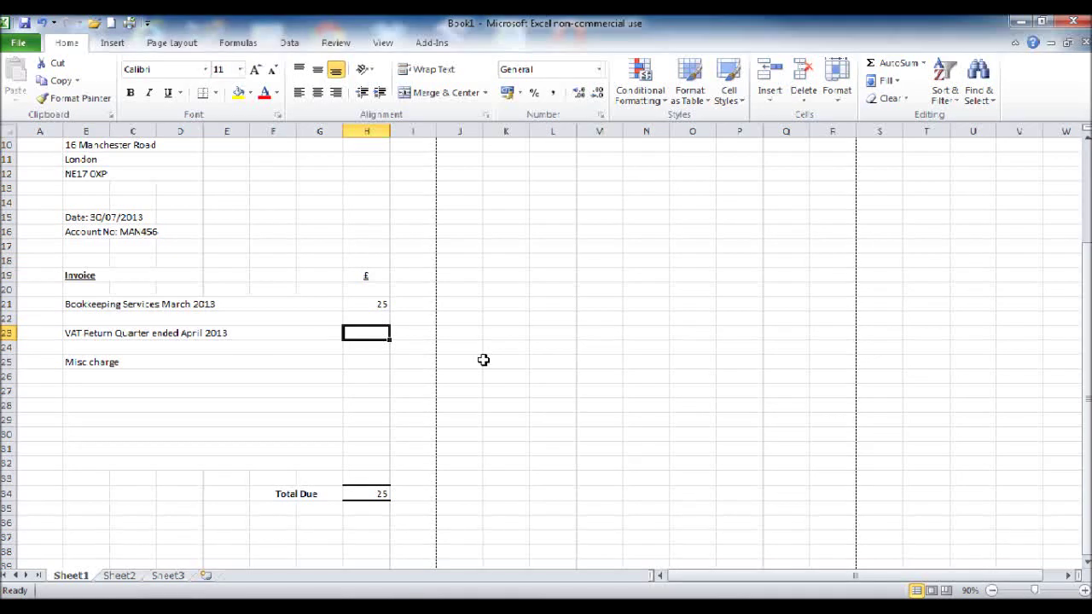
type("35")
key("Return")
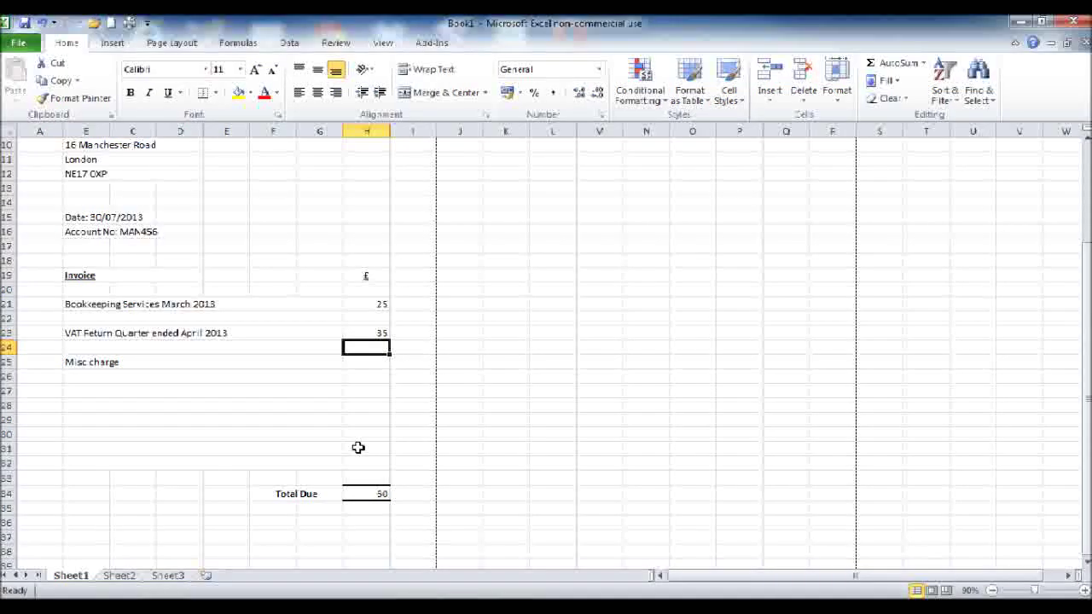
key("Down")
key("Down")
key("Up")
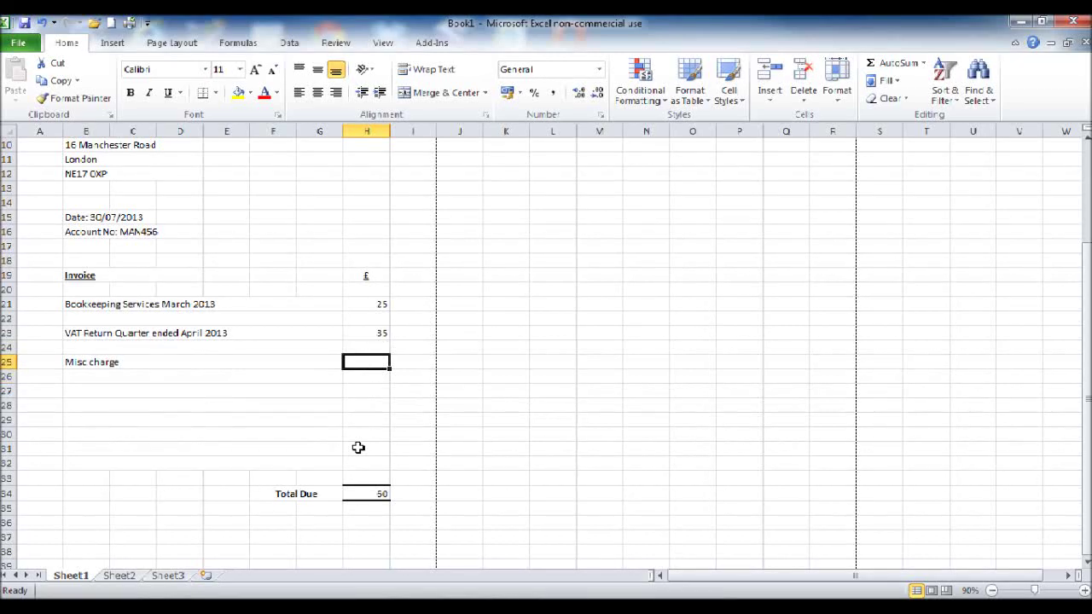
type("10")
key("BackSpace")
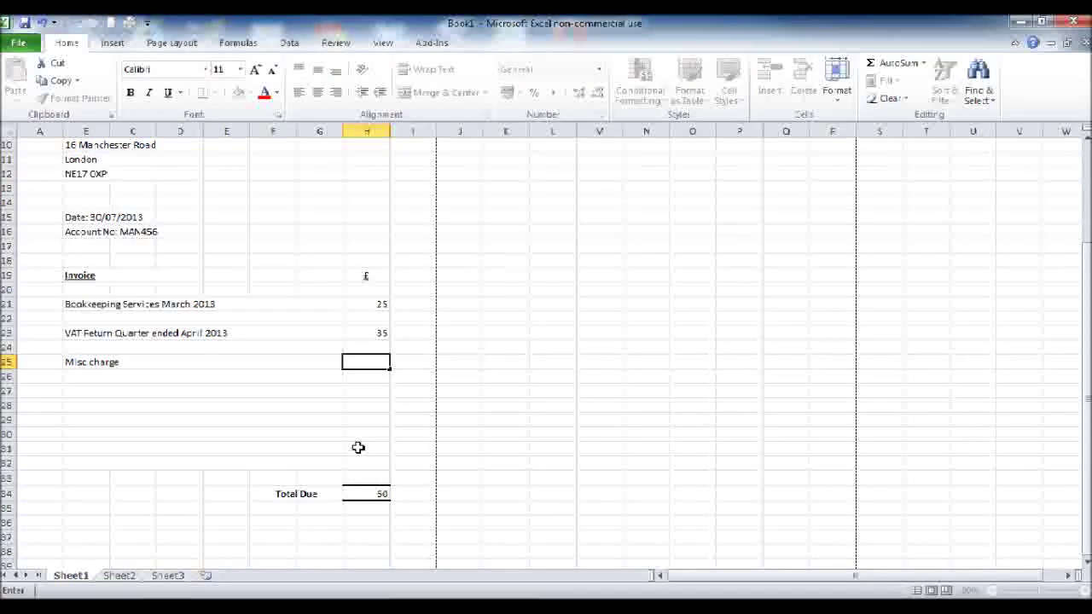
type("5")
key("Return")
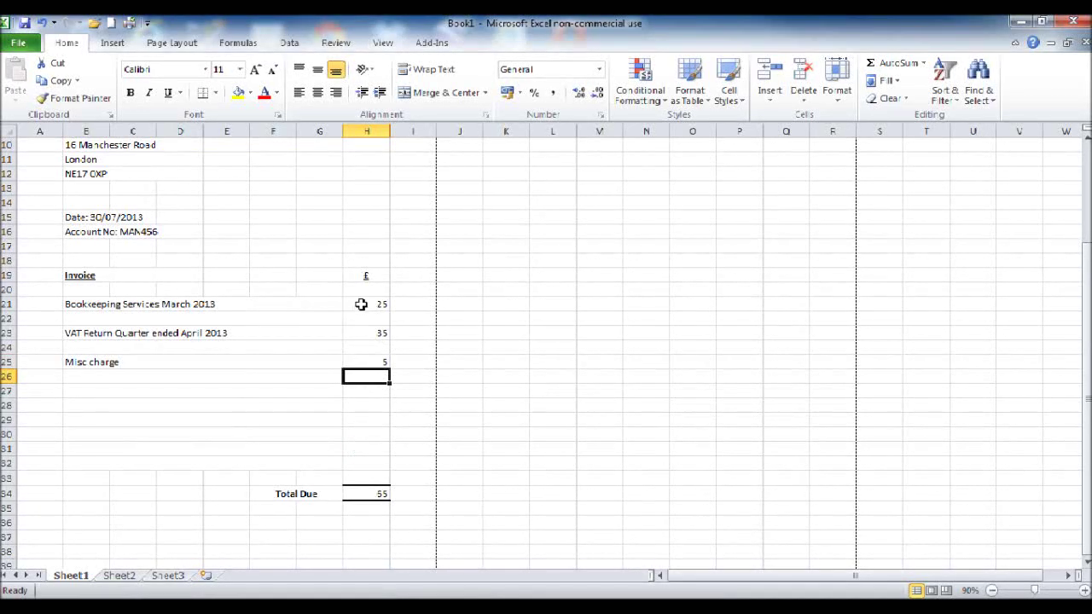
Step: Format H21:H34 as Accounting with currency symbol None
left_click_drag(361, 304, 378, 493)
right_click(357, 327)
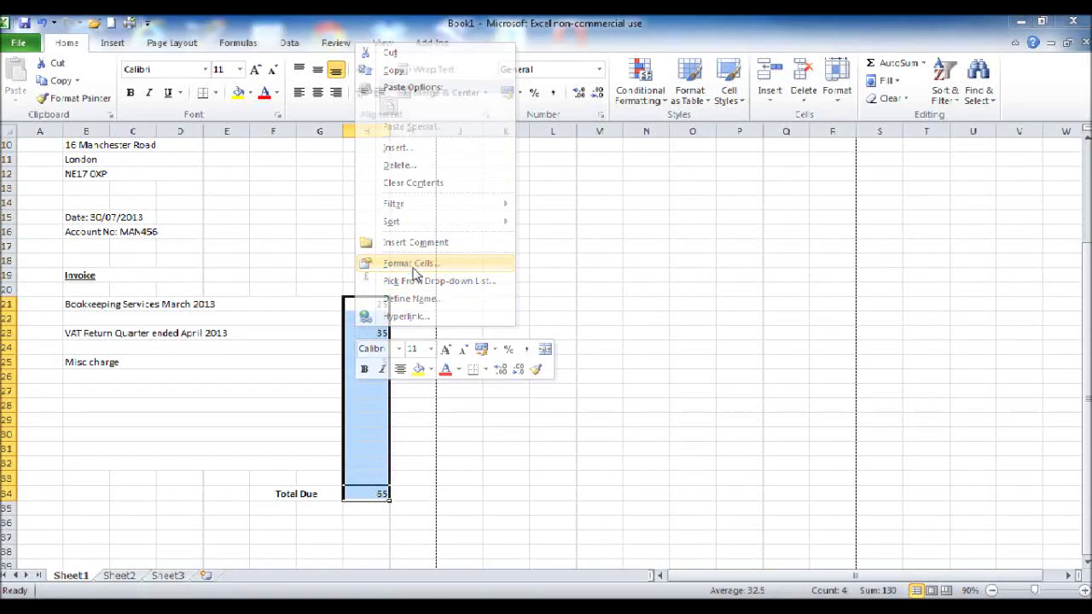
left_click(401, 252)
left_click(239, 111)
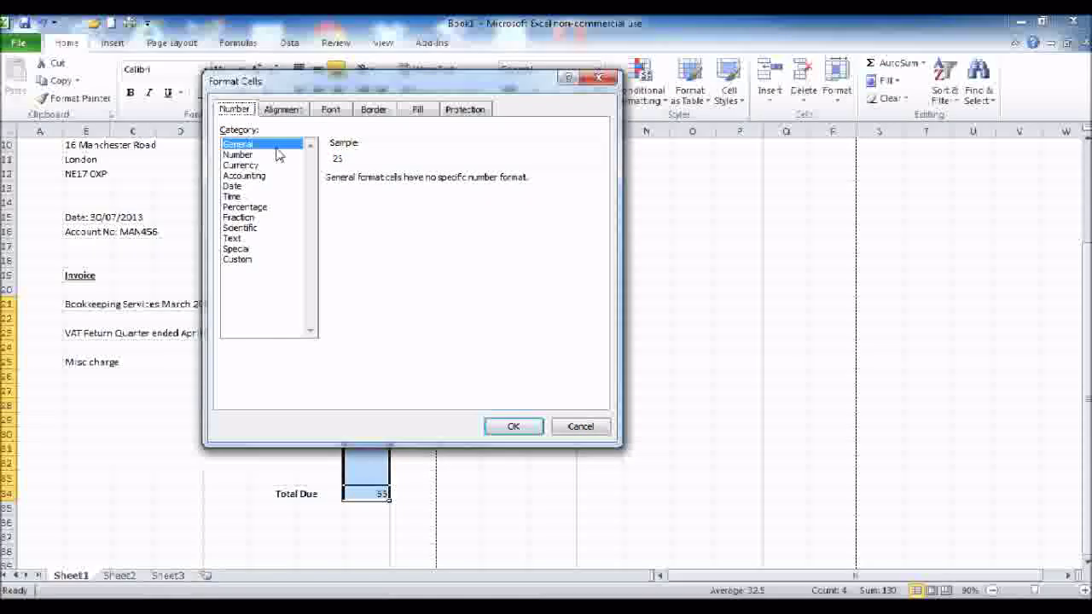
left_click(264, 177)
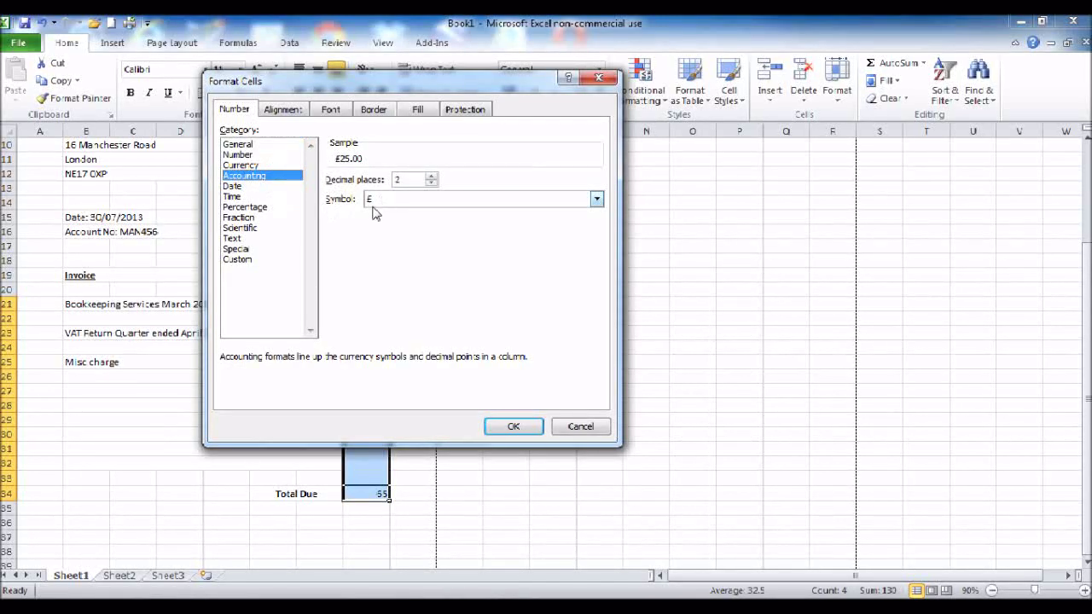
left_click(372, 205)
left_click(379, 212)
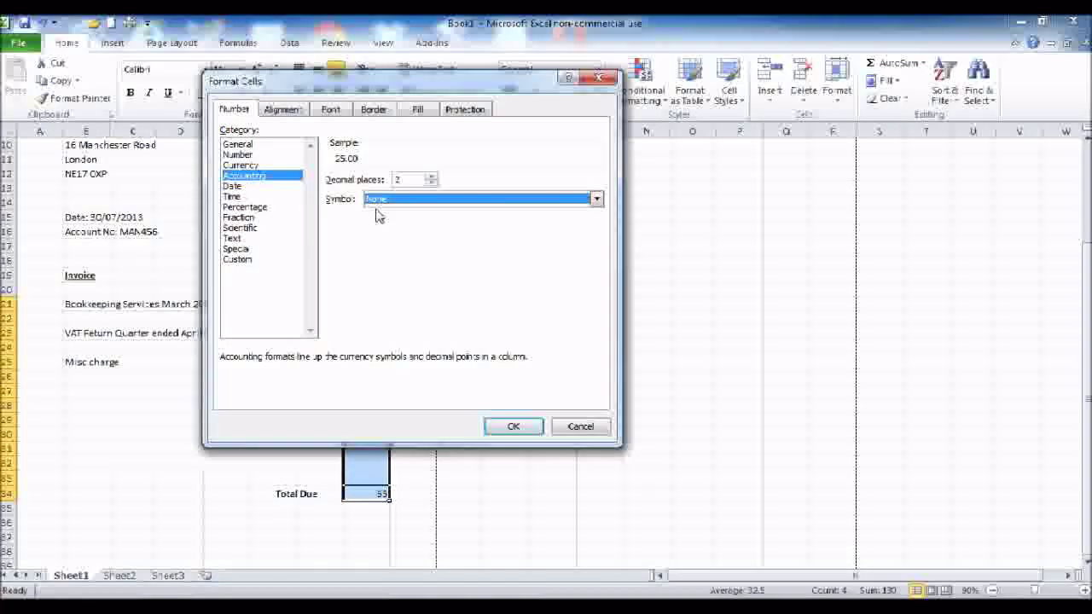
left_click(513, 426)
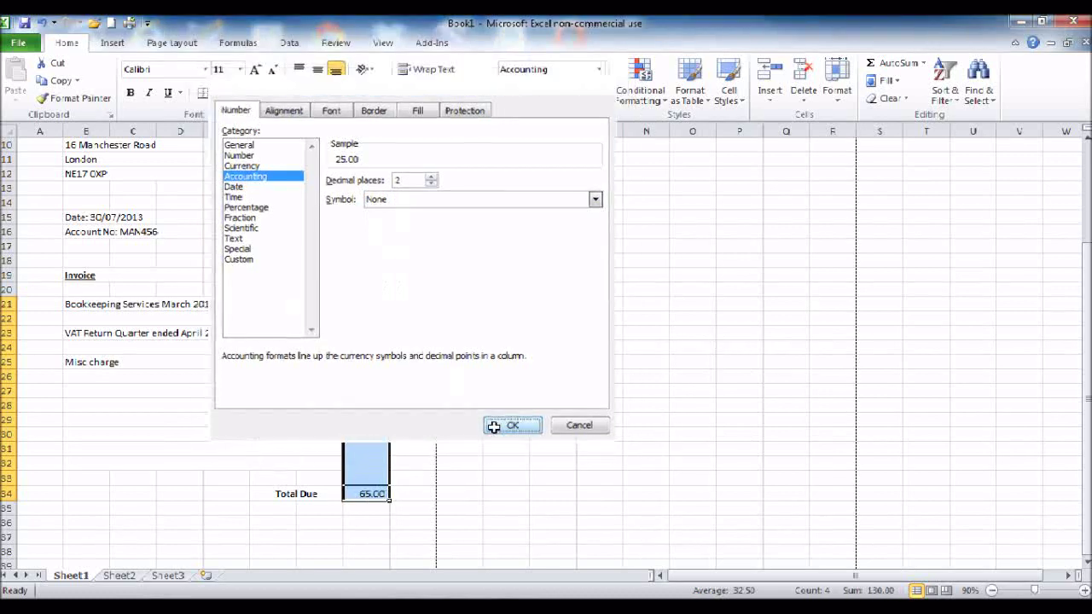
left_click(348, 389)
Step: Give the Total Due cell H34 the £ currency symbol
scroll(281, 348, "down", 2)
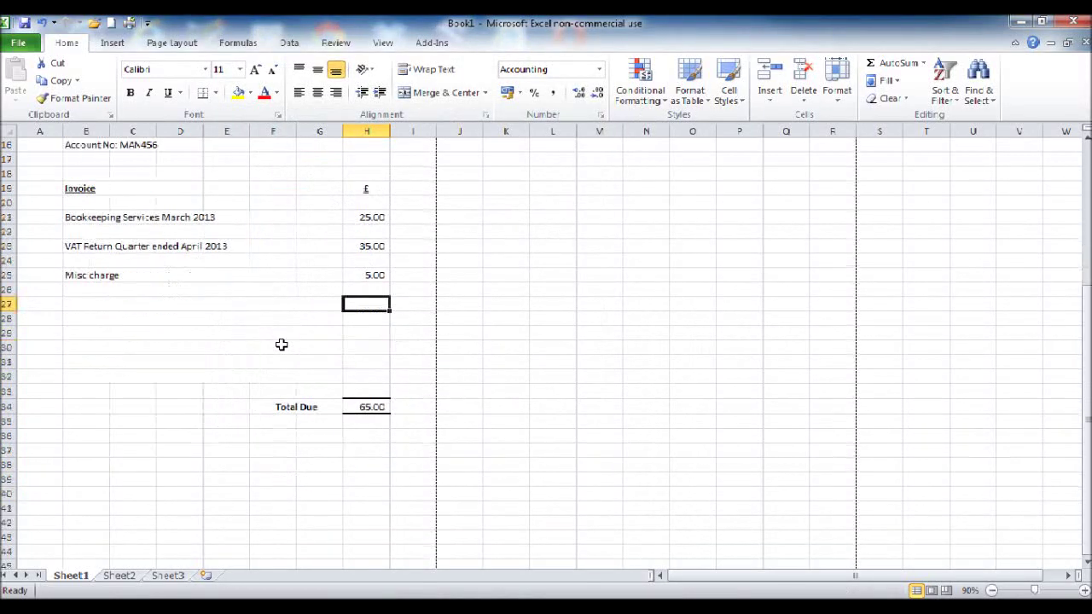
left_click(349, 407)
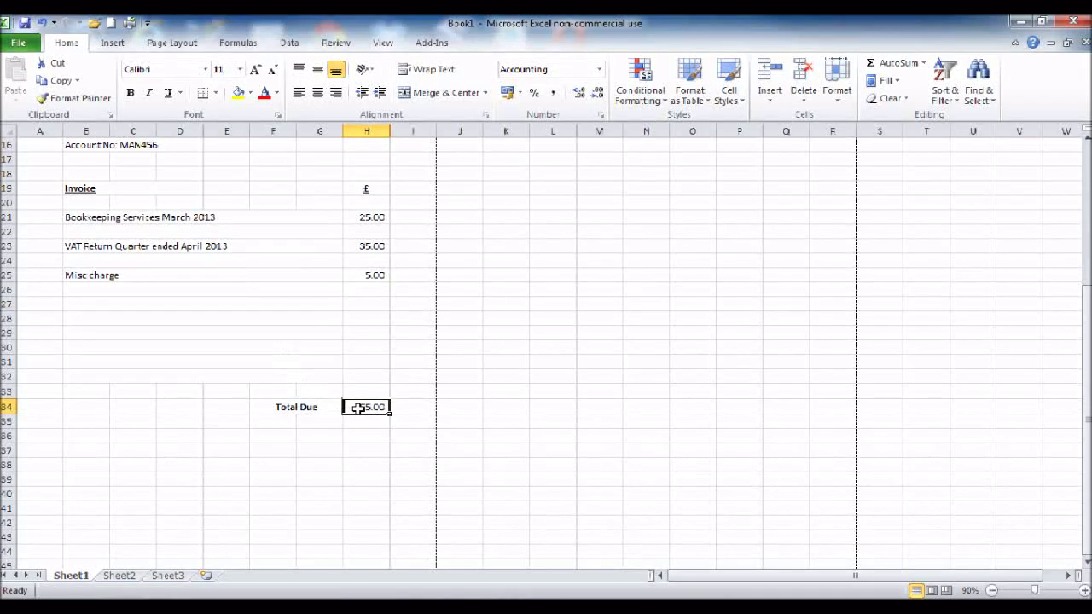
right_click(360, 407)
left_click(394, 350)
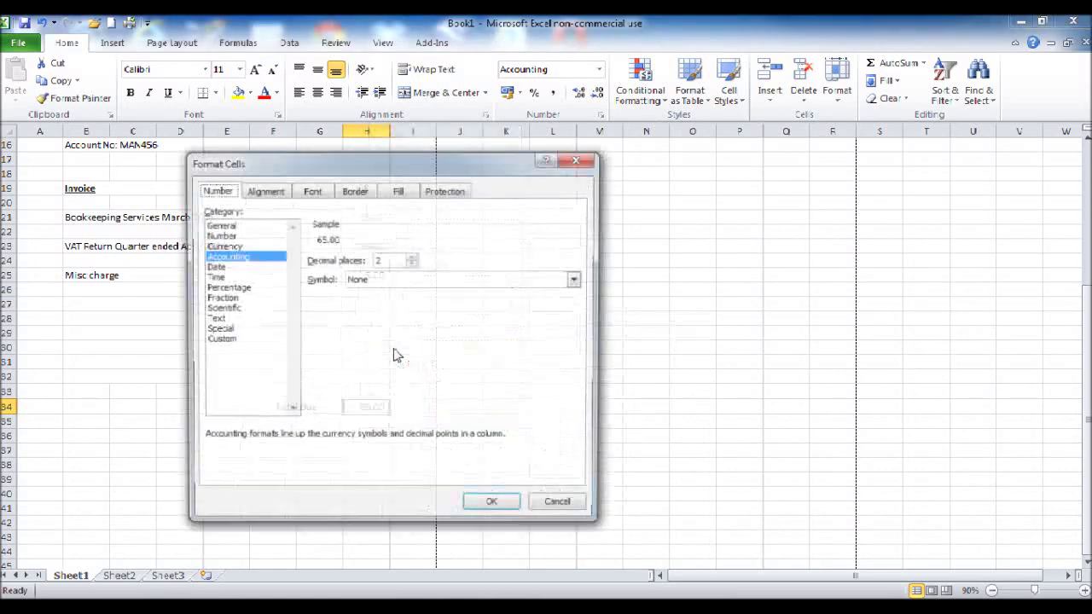
left_click(357, 280)
left_click(369, 305)
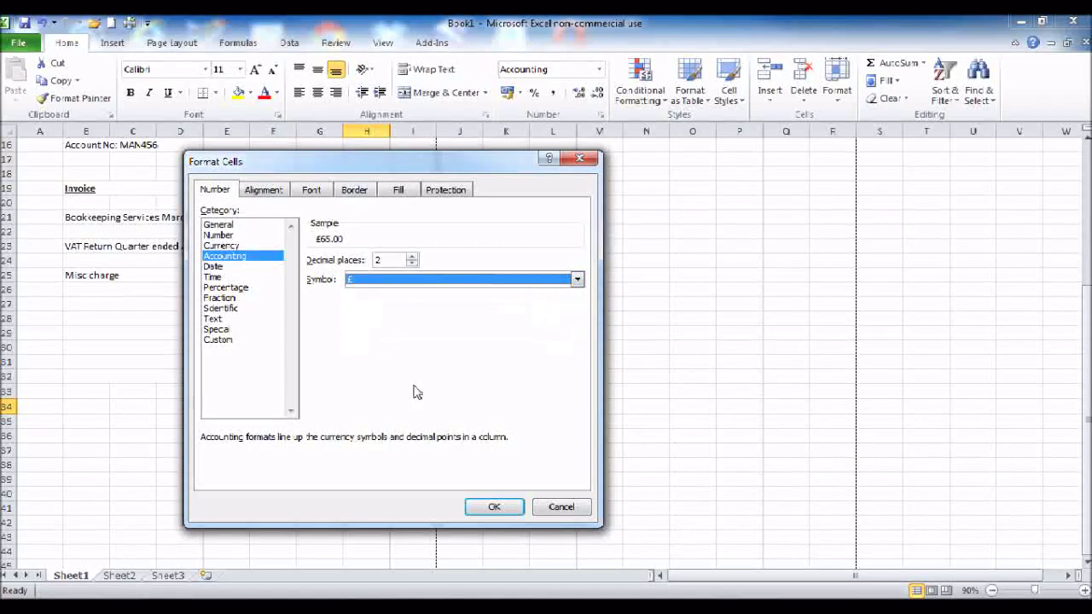
left_click(491, 507)
left_click(296, 407)
left_click(380, 433)
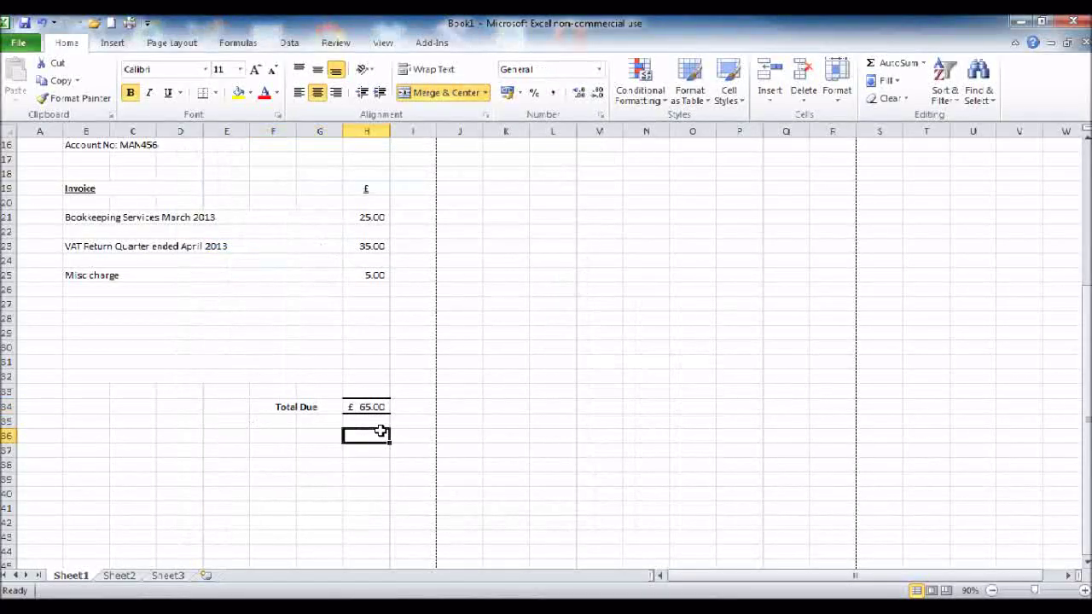
left_click(353, 409)
left_click(283, 436)
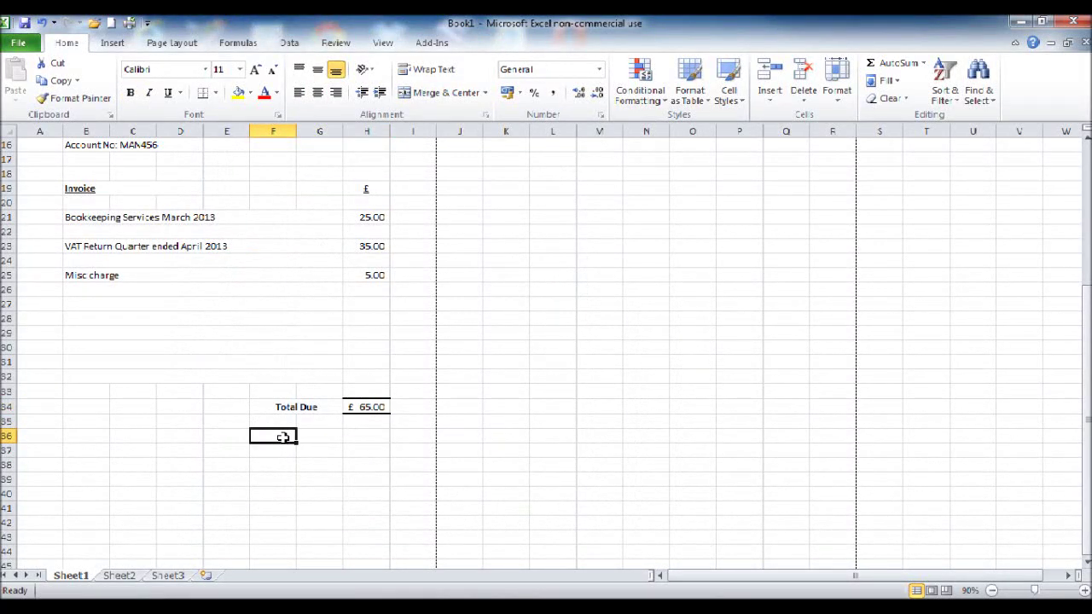
Step: Reopen Total Due's number format and confirm it with the symbol unchanged
right_click(353, 407)
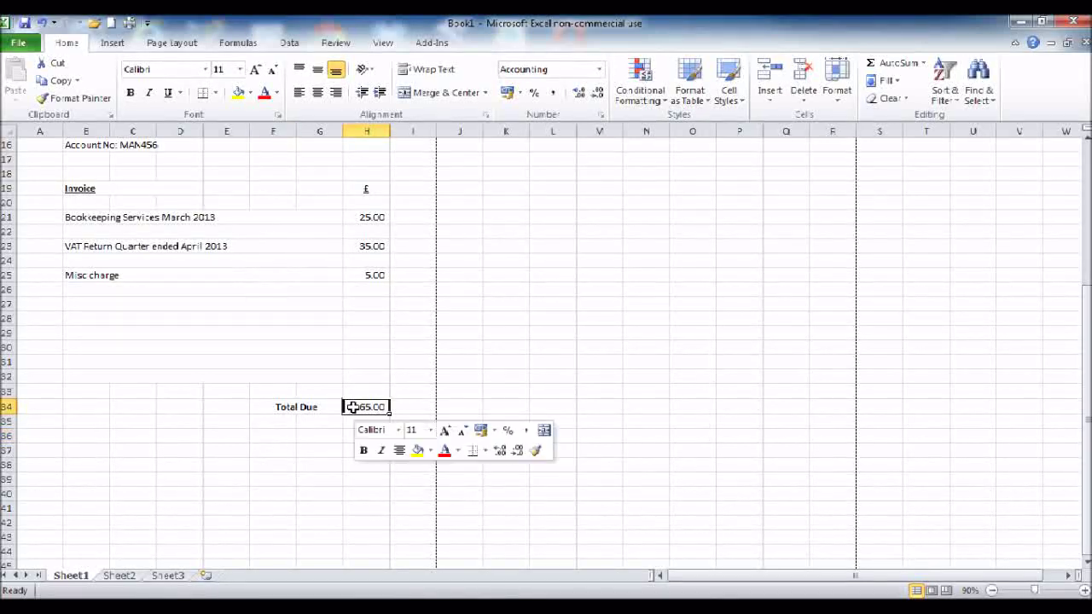
left_click(413, 345)
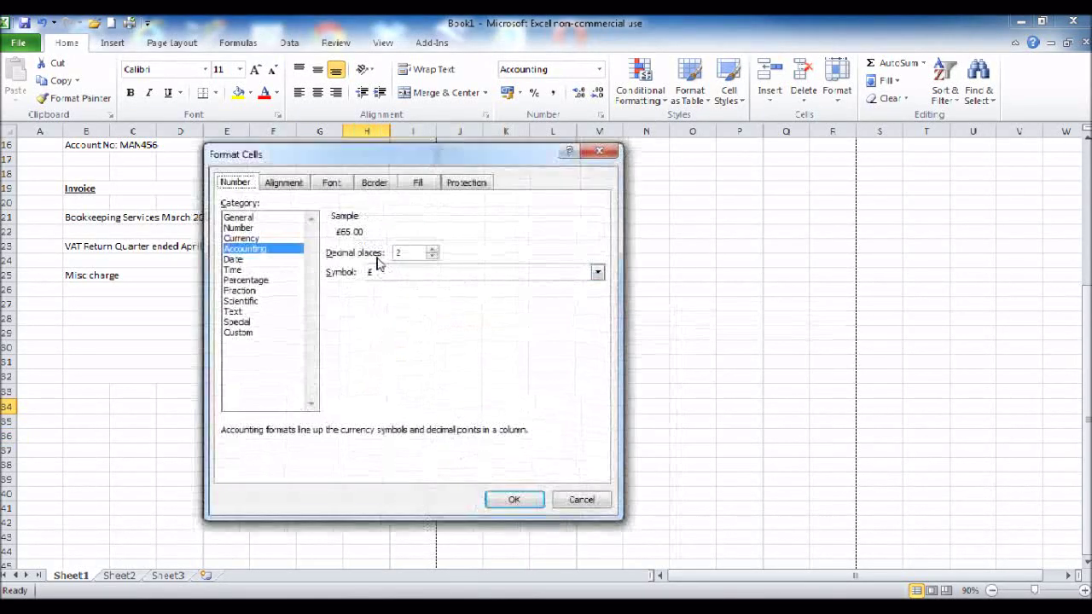
left_click(393, 273)
left_click(395, 284)
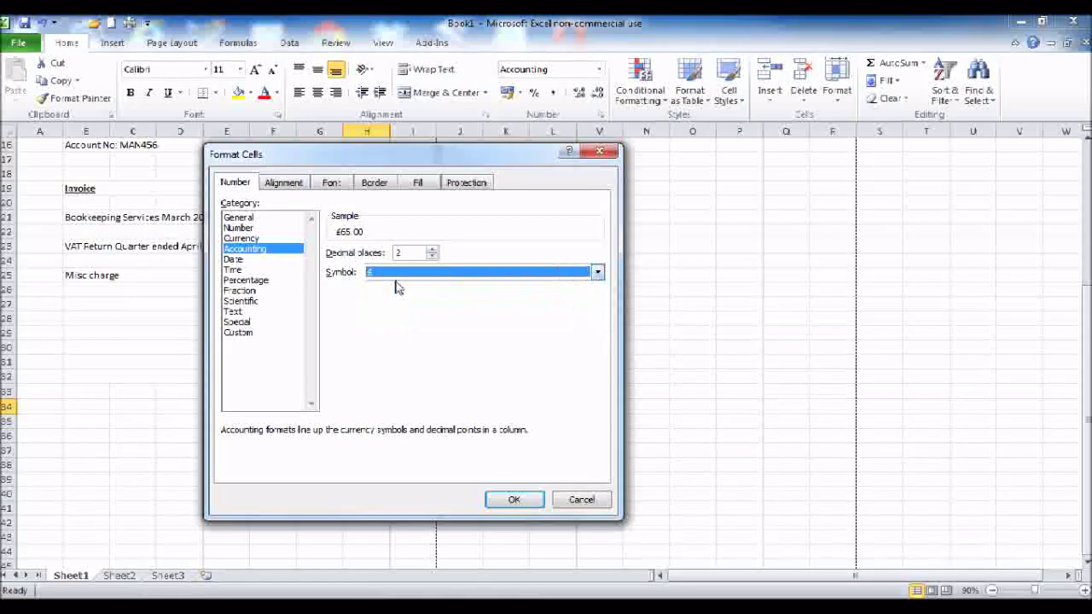
left_click(478, 272)
left_click(475, 285)
left_click(515, 499)
left_click(283, 477)
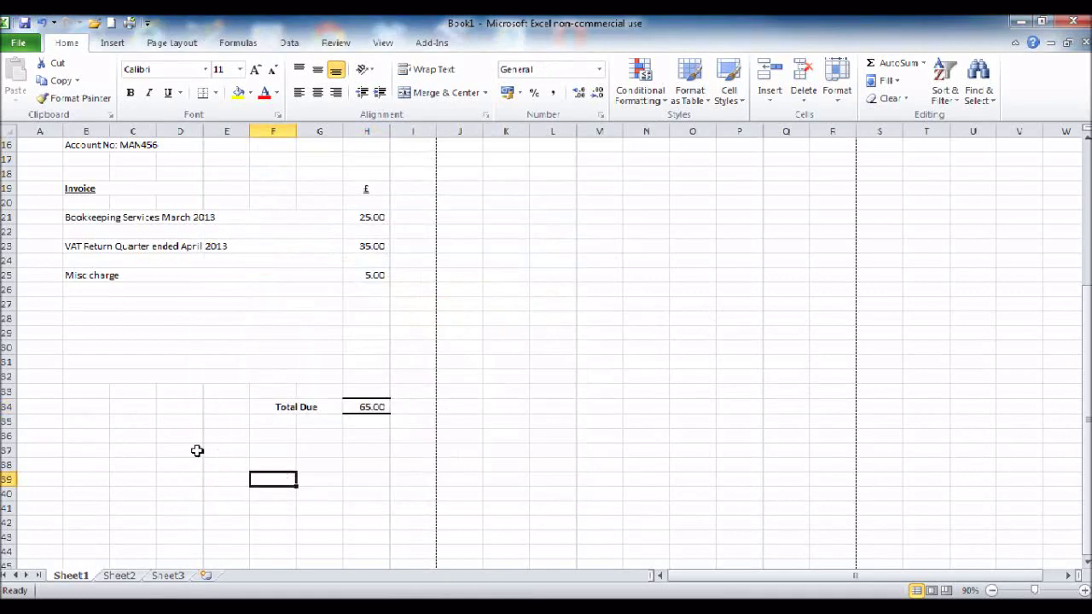
Step: Merge F15:H15, right-align it, and type 'Invoice No: 124578'
scroll(197, 450, "up", 5)
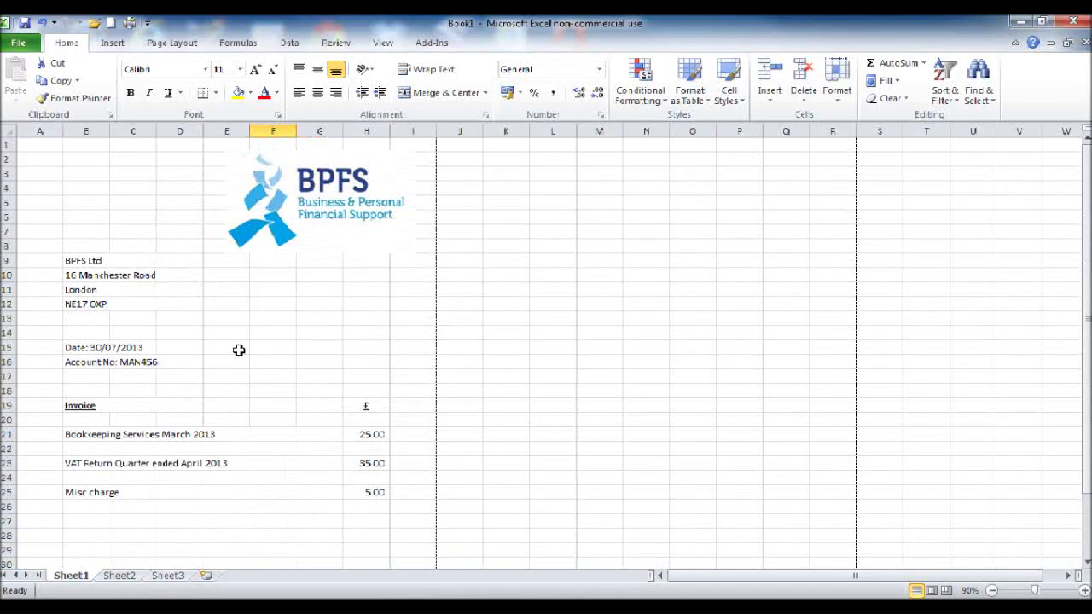
left_click_drag(261, 347, 361, 348)
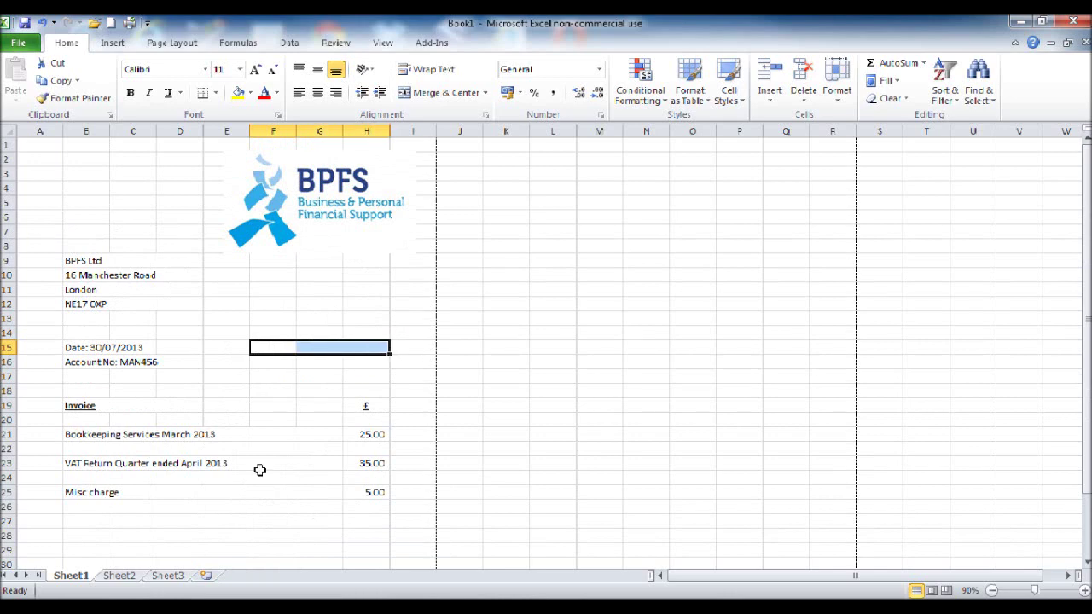
scroll(224, 404, "down", 3)
scroll(223, 404, "up", 2)
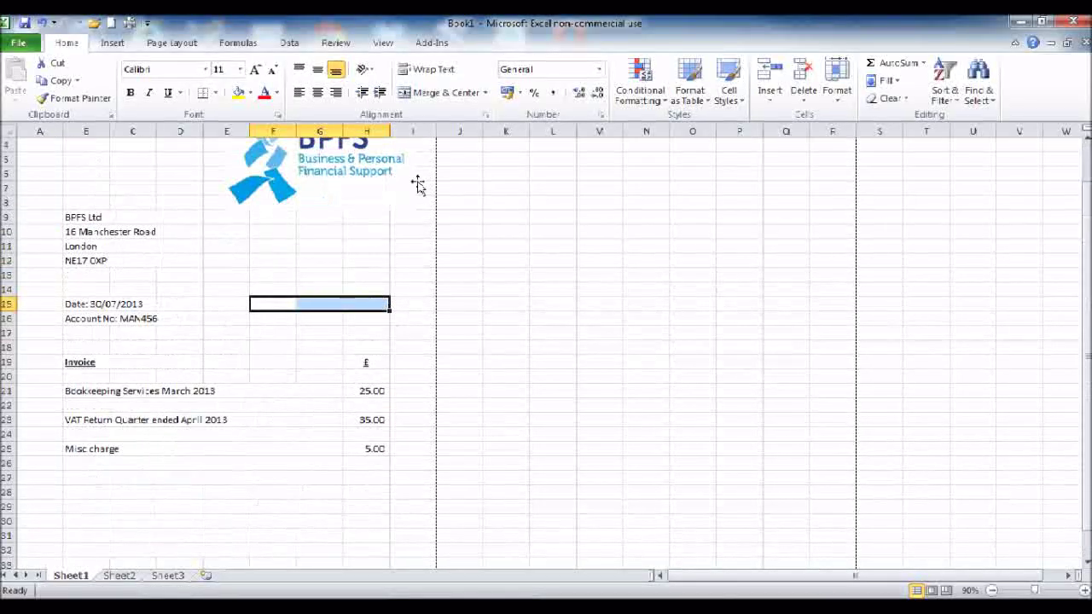
left_click(422, 93)
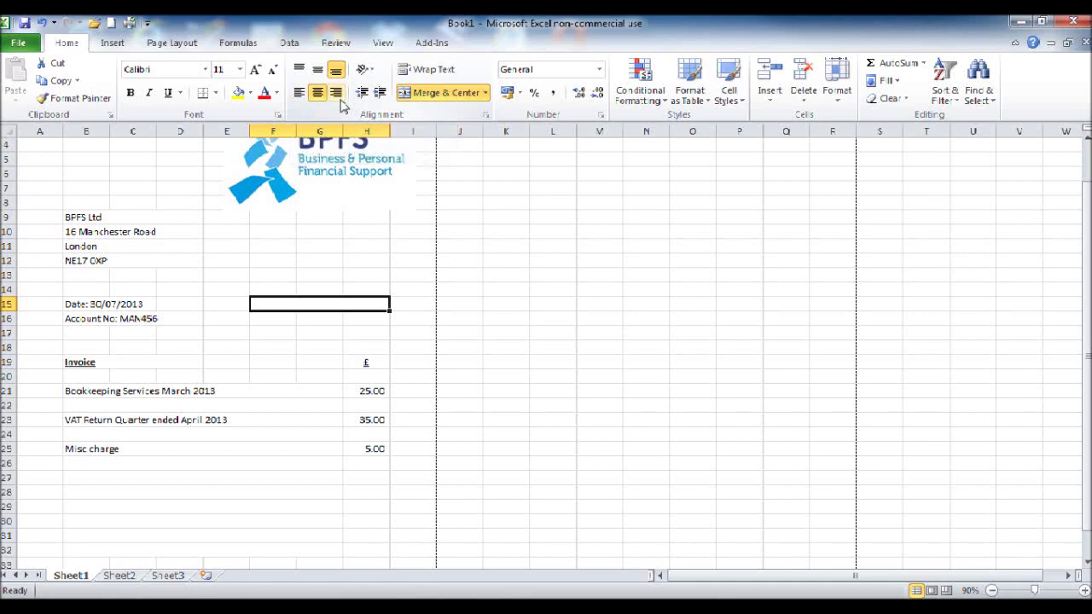
left_click(336, 92)
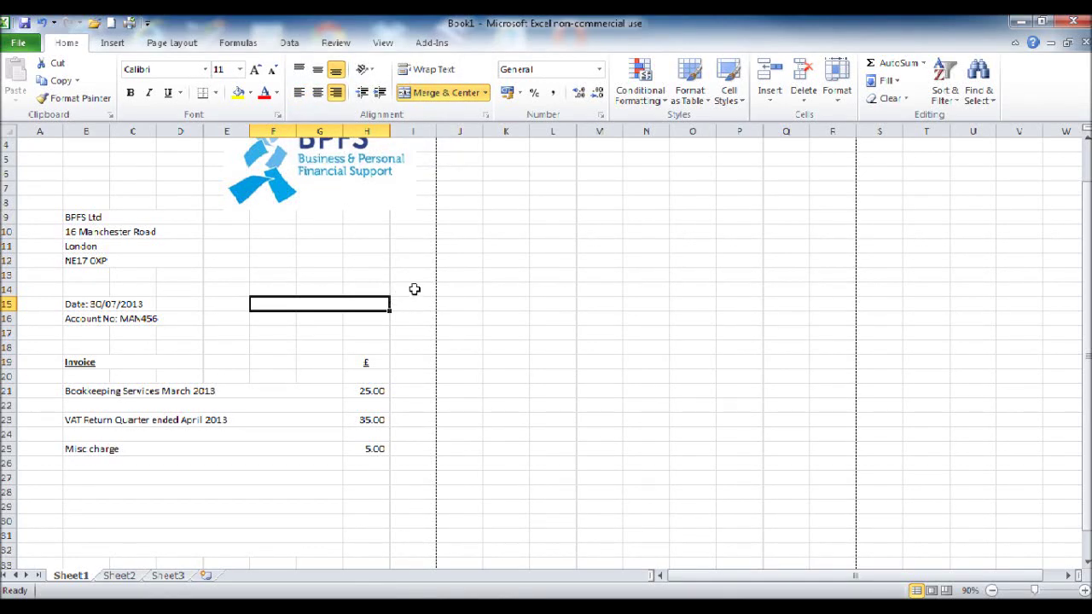
type("Invoice")
type("N")
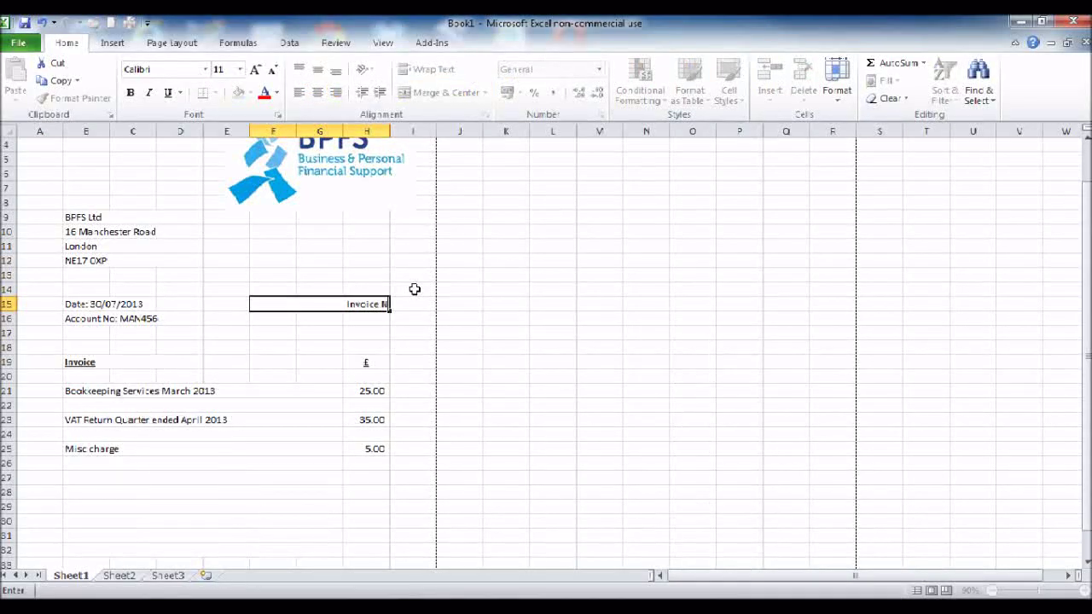
type("o: 124578")
Step: Commit the Invoice No: 124578 entry and check the merged cells lower on the sheet
key("Return")
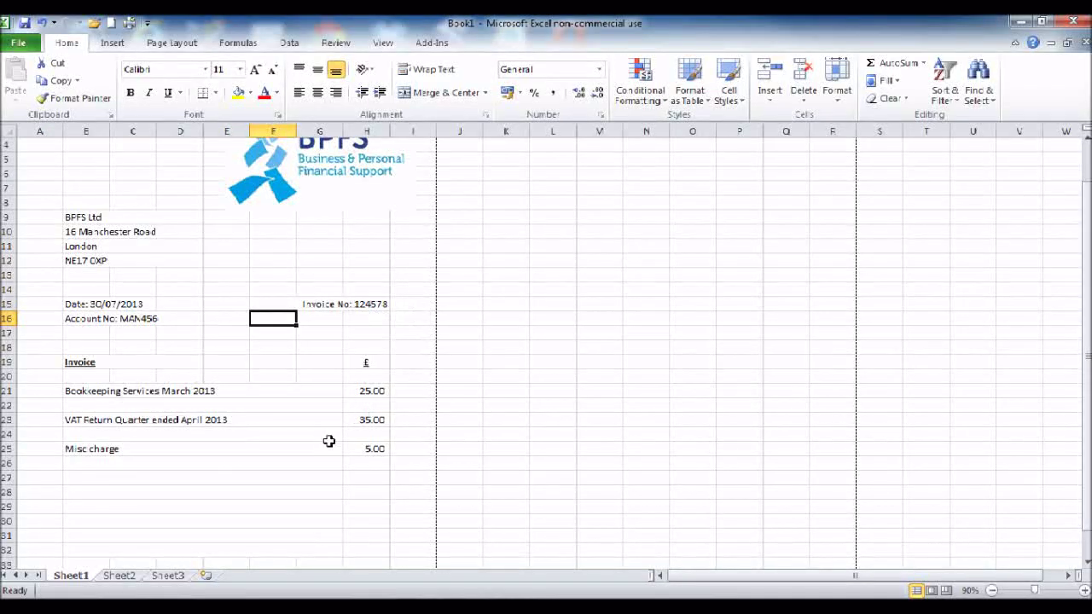
scroll(329, 433, "down", 1)
scroll(329, 432, "down", 1)
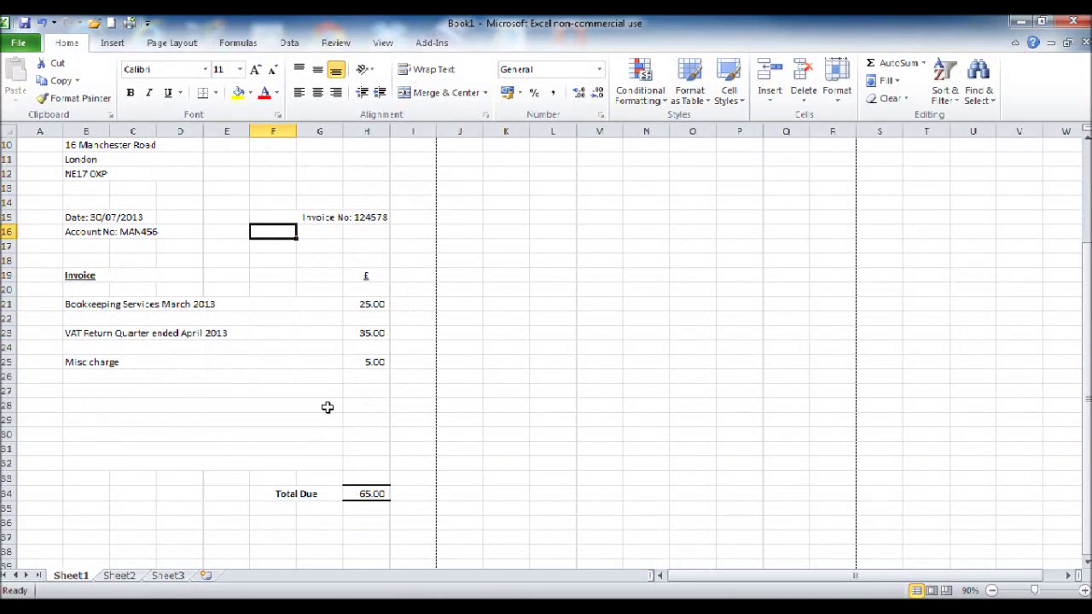
left_click(341, 217)
left_click_drag(75, 246, 177, 246)
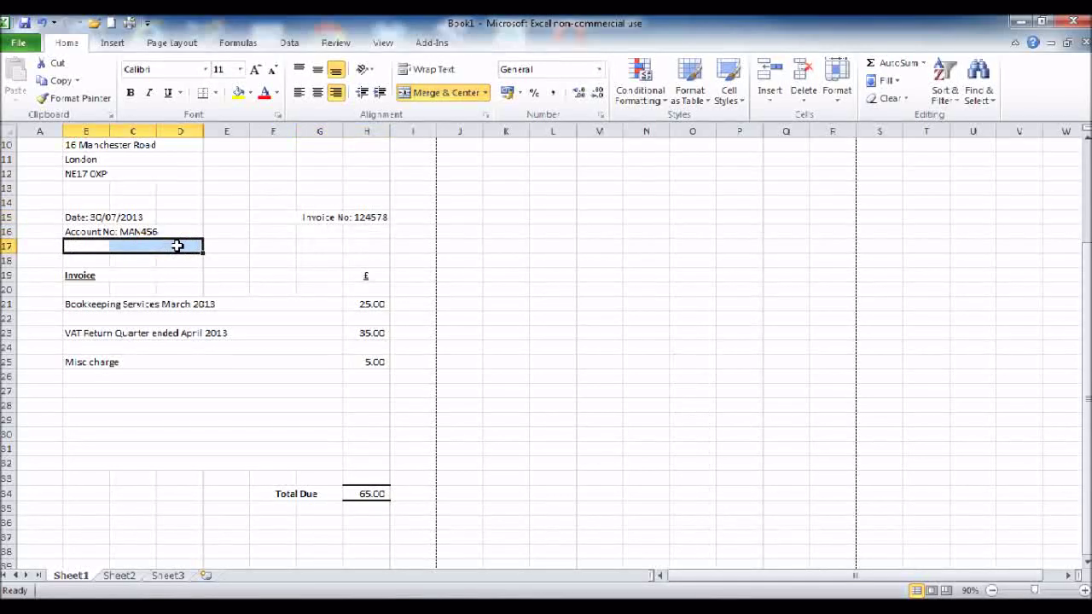
left_click(145, 448)
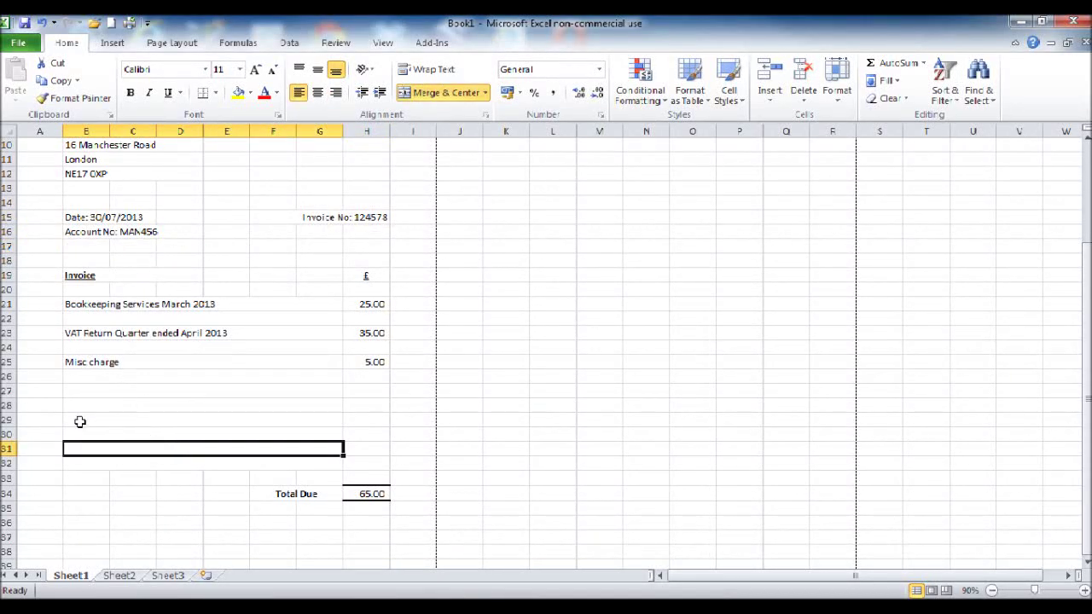
scroll(82, 417, "down", 5)
scroll(90, 415, "up", 1)
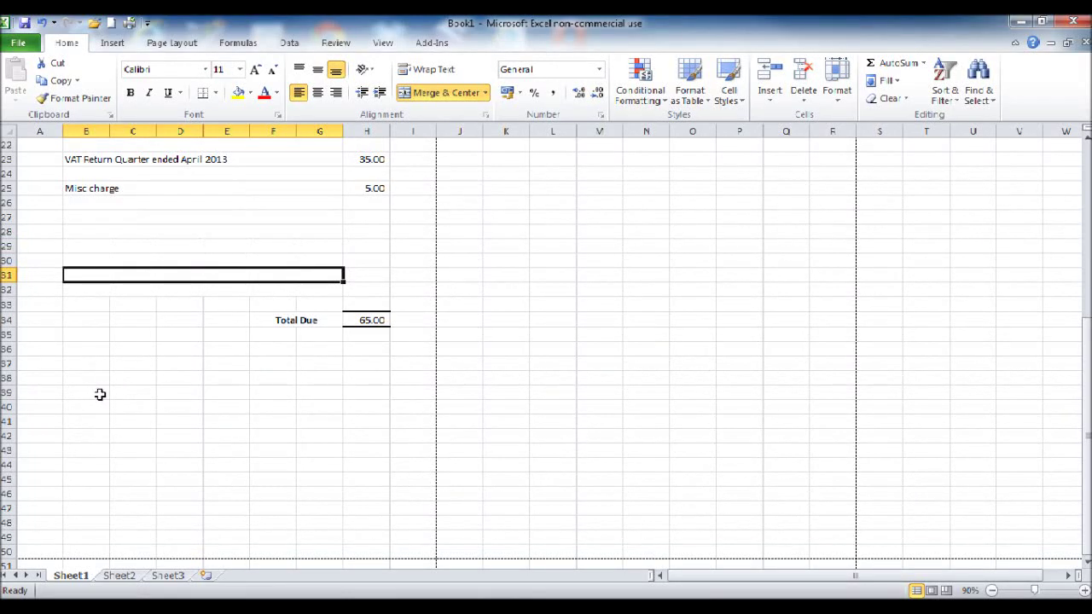
Step: Merge B39:G39 and enter a bold 'Thank you for your custom' line
left_click_drag(95, 394, 322, 393)
left_click(440, 92)
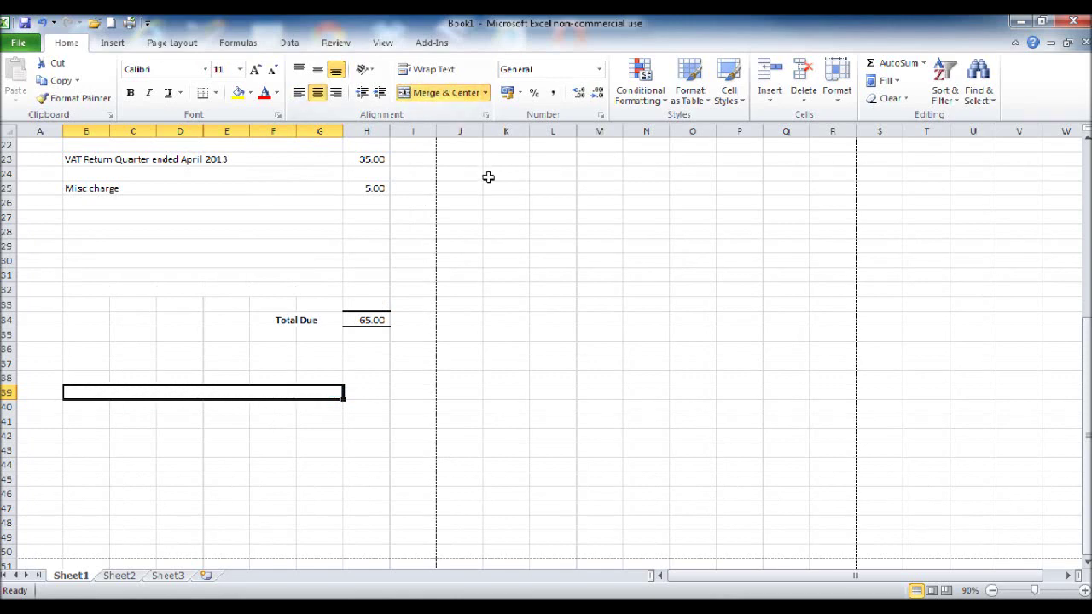
type("Thank you")
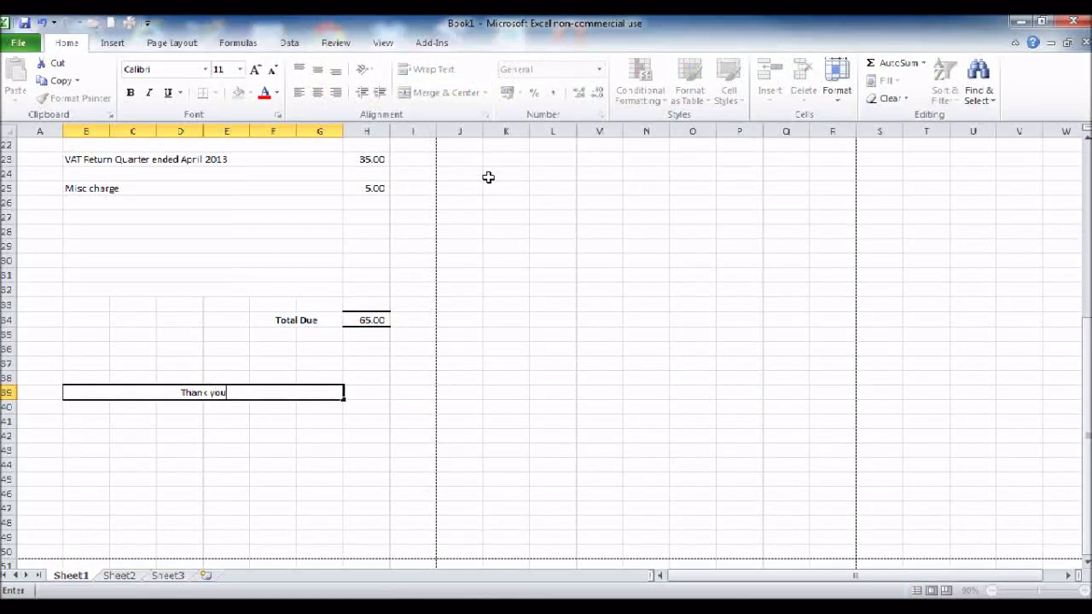
type(" for your cusc")
type("om")
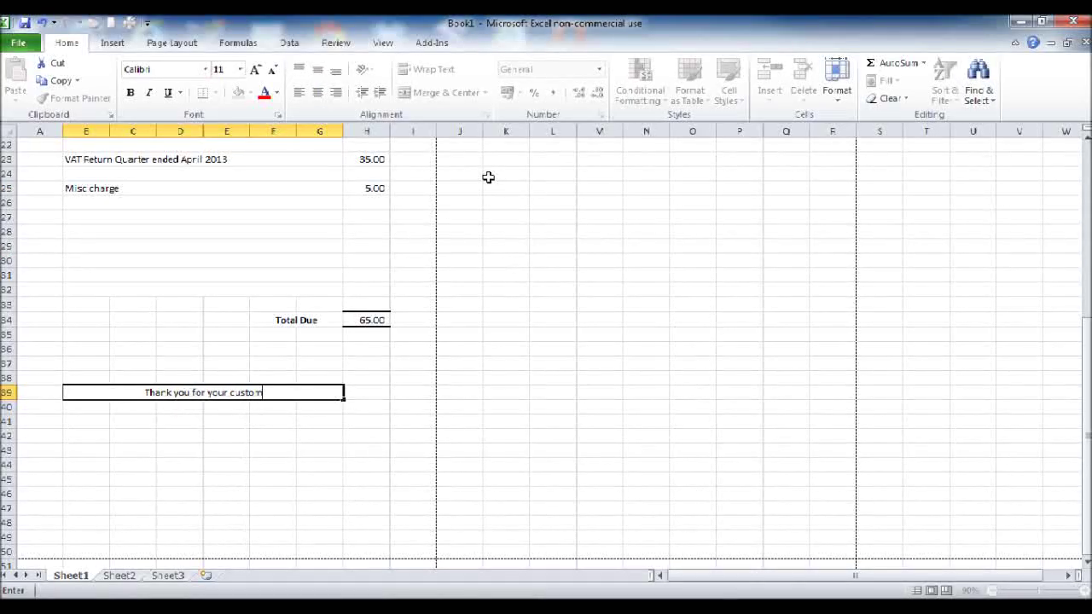
key("Return")
left_click(194, 394)
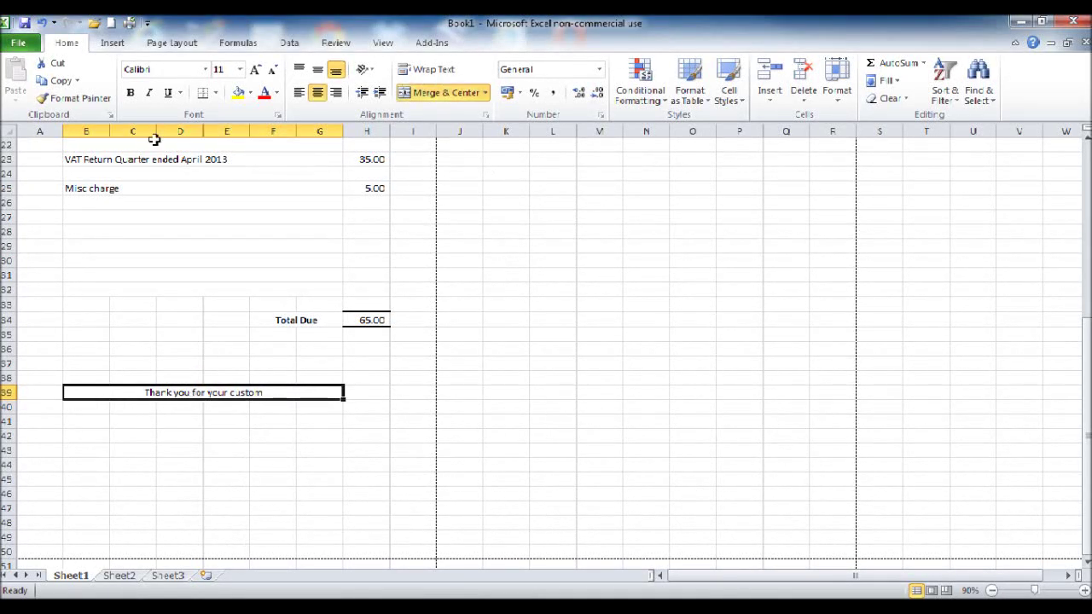
left_click(130, 93)
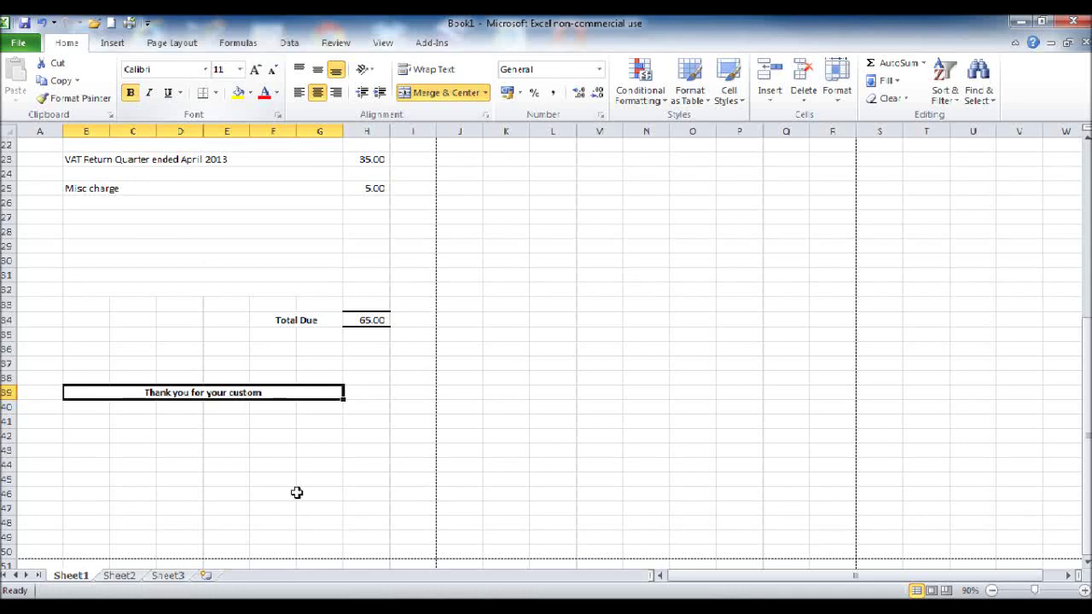
left_click(308, 494)
scroll(350, 509, "up", 3)
scroll(352, 509, "up", 4)
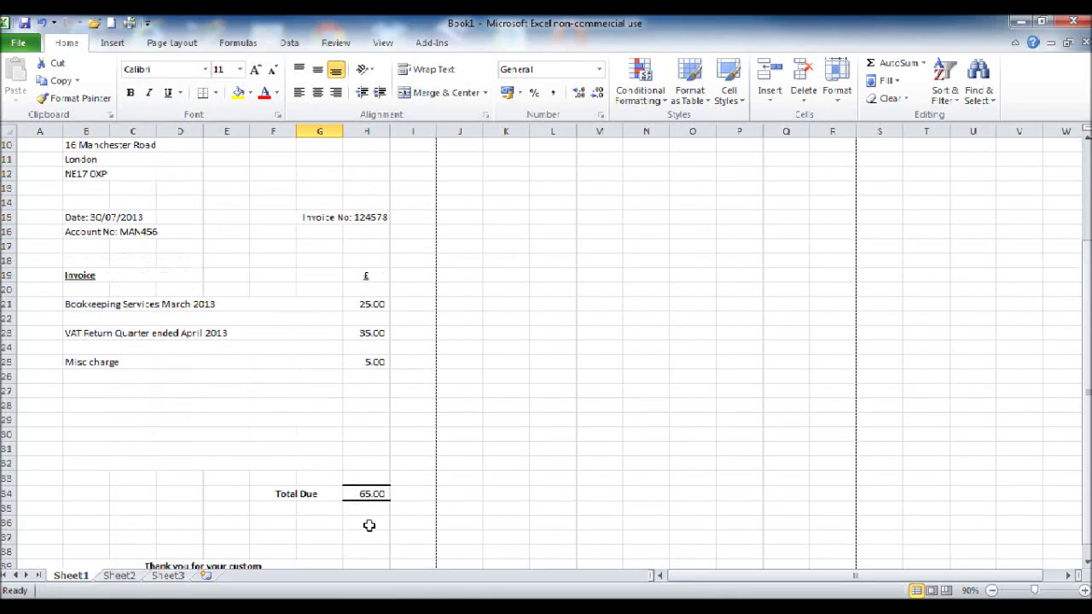
scroll(380, 506, "down", 3)
scroll(384, 499, "down", 2)
scroll(383, 488, "down", 3)
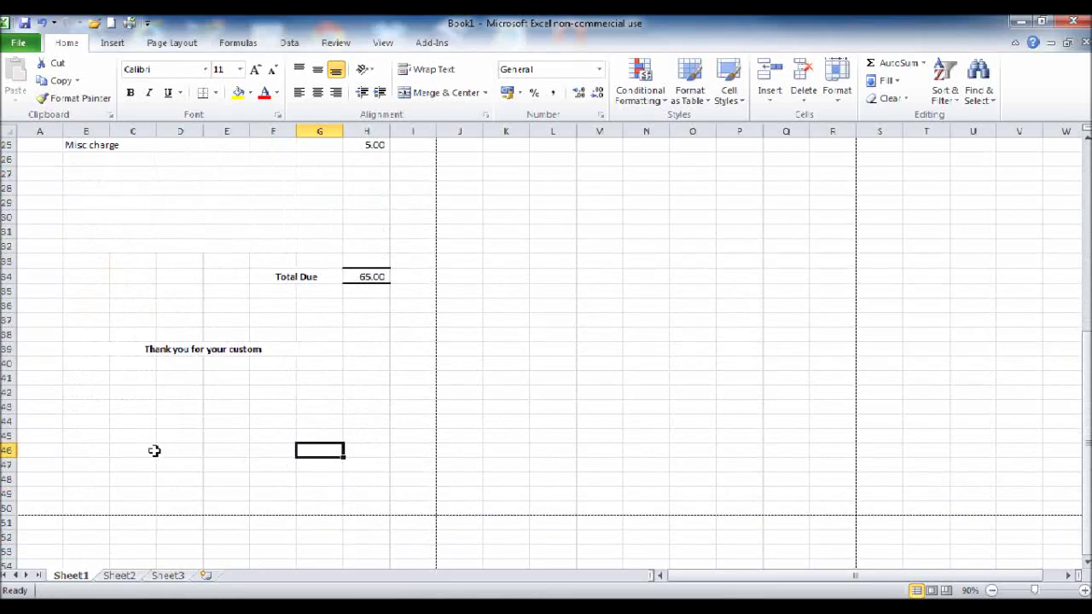
Step: Merge and centre B42:H42, then fill the merged layout down to row 49
left_click_drag(87, 392, 364, 398)
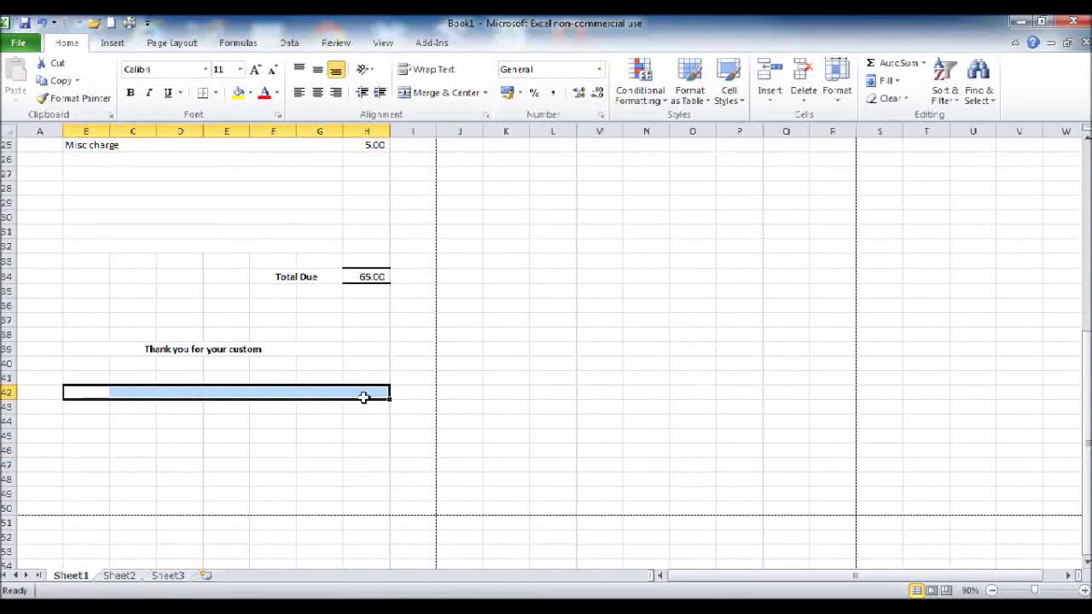
left_click(447, 94)
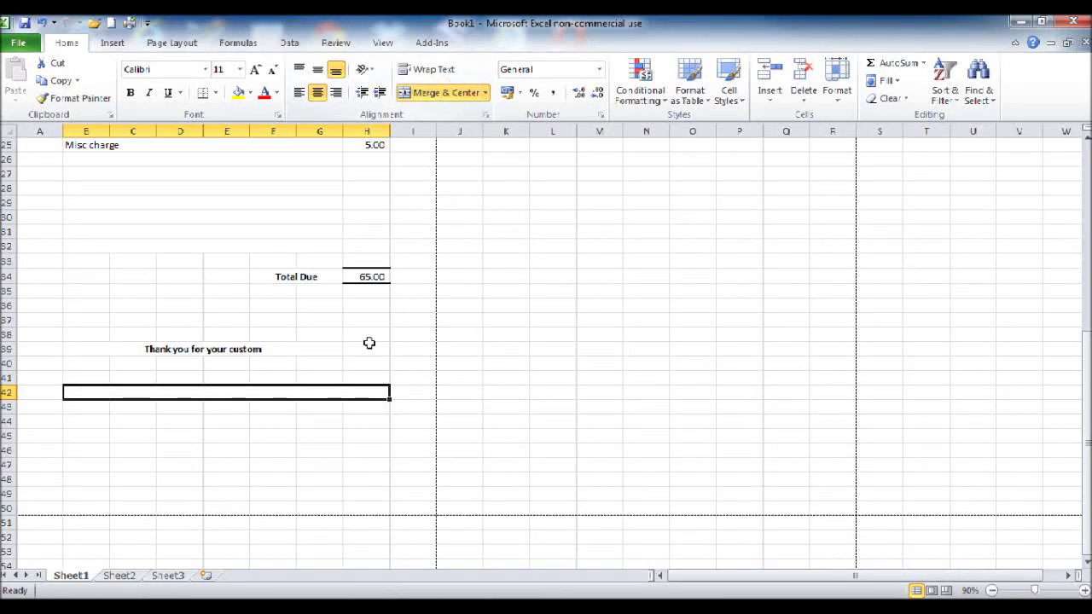
left_click_drag(390, 398, 384, 502)
left_click(501, 465)
scroll(206, 470, "up", 1)
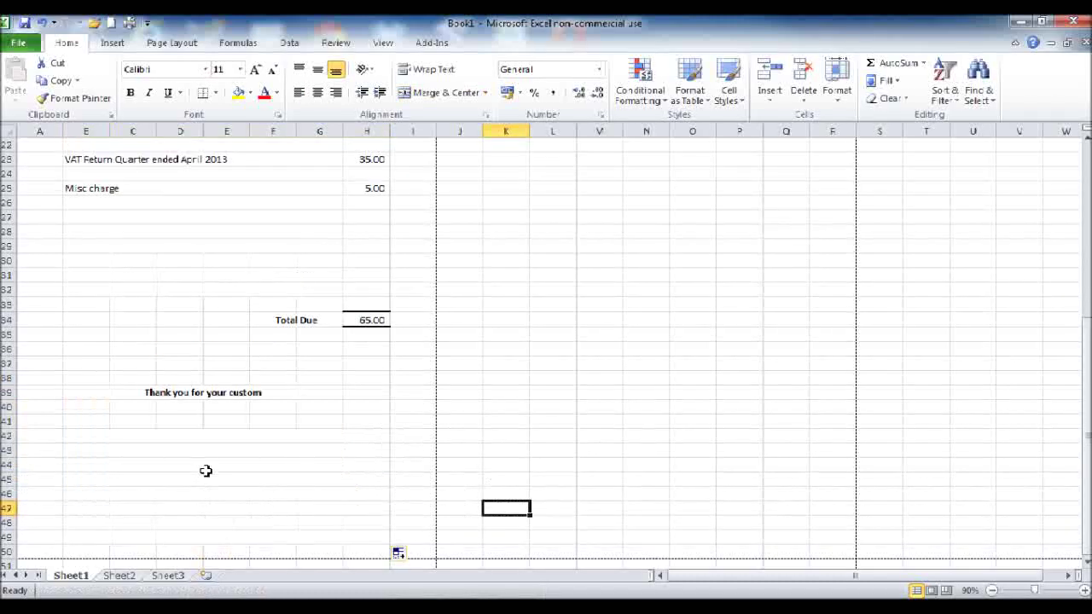
left_click(222, 439)
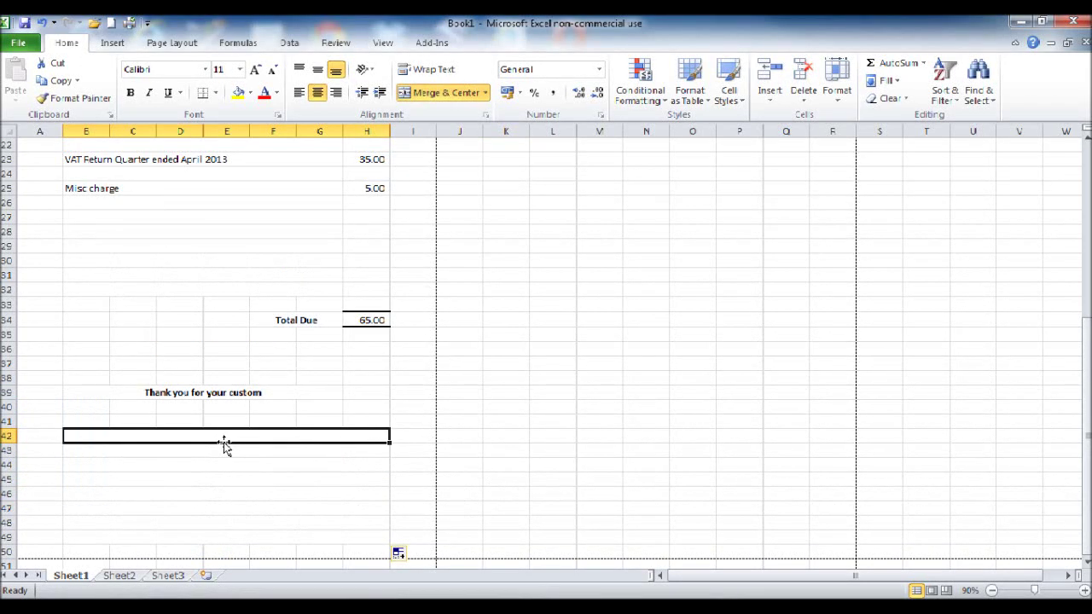
Step: Enter a bold 'Payment terms are 14 days from date of invoice' in row 42
type("Payment r")
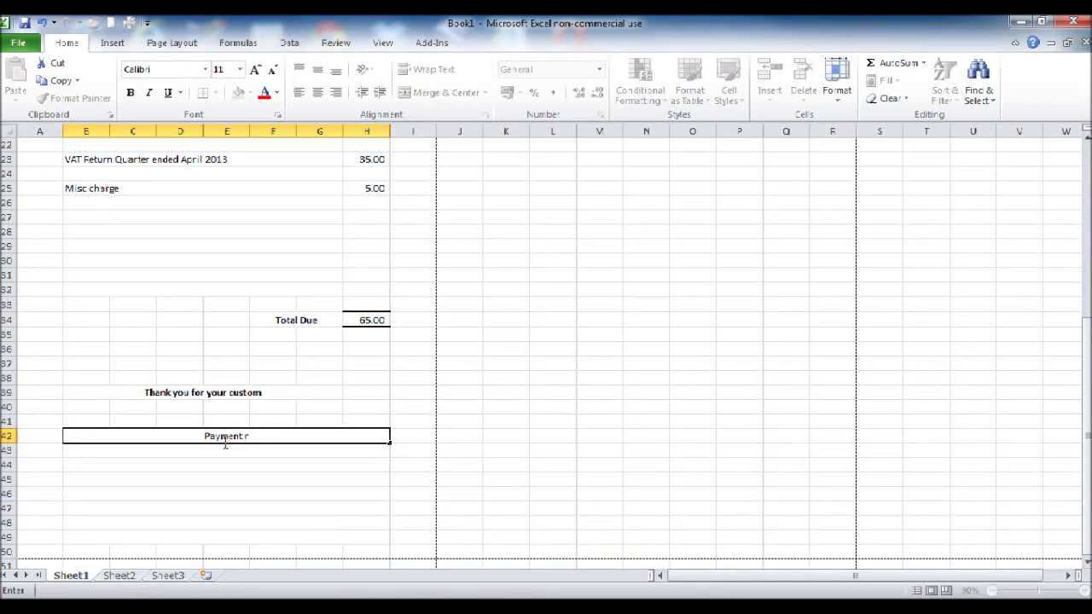
key("BackSpace")
type("terms are 30 da")
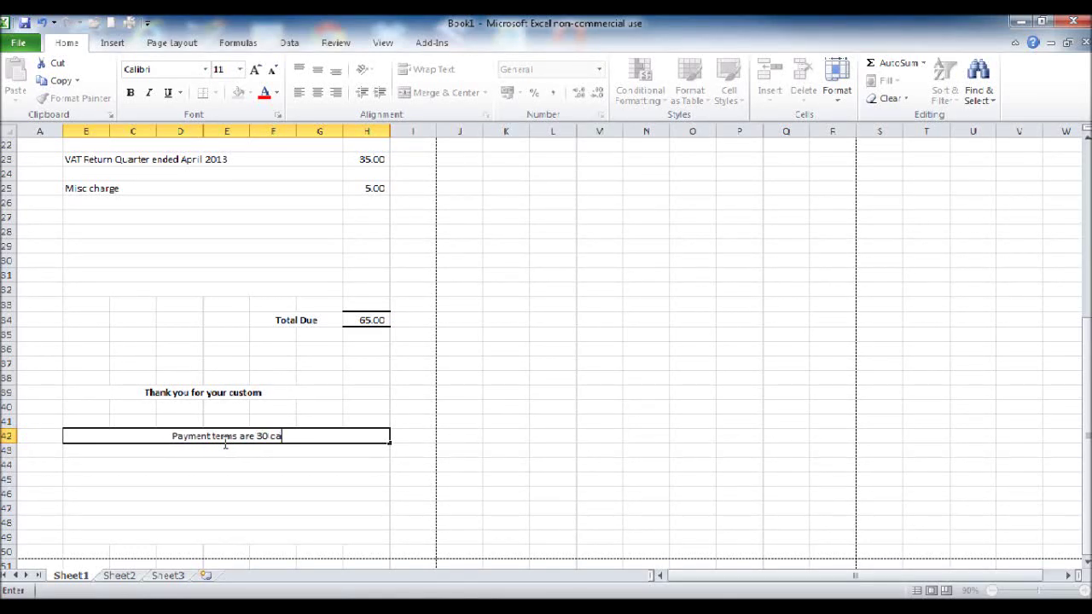
type("ys from")
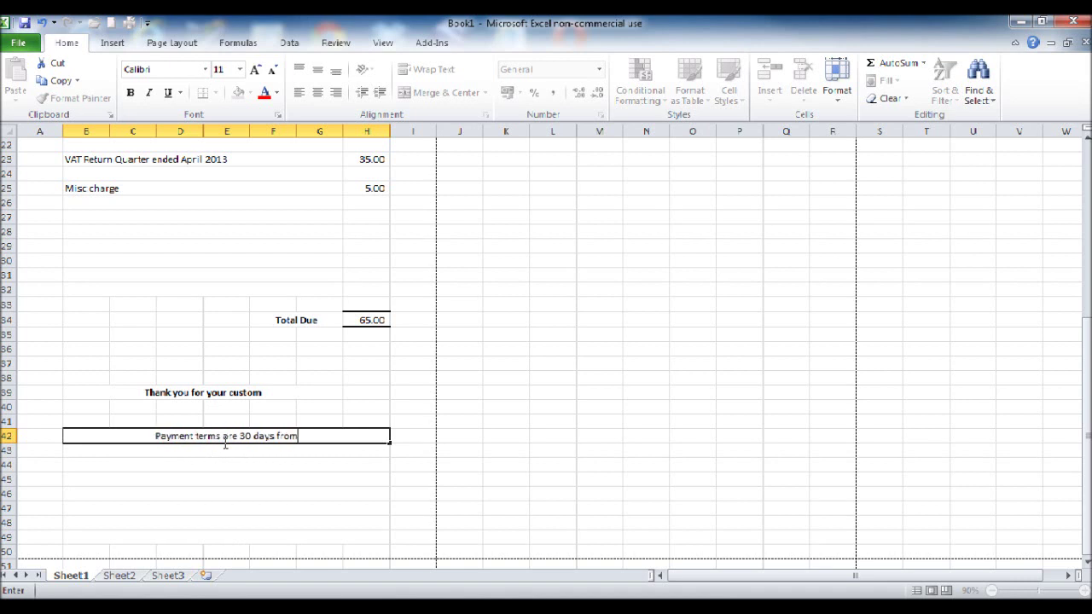
type(" date of invoice")
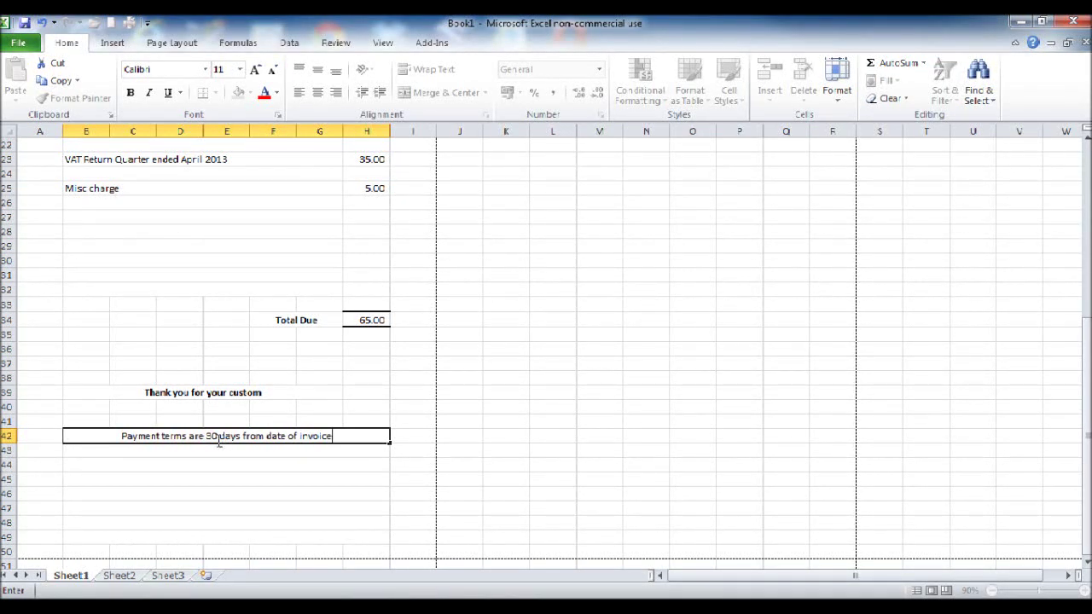
key("BackSpace")
key("BackSpace")
type("14")
key("Return")
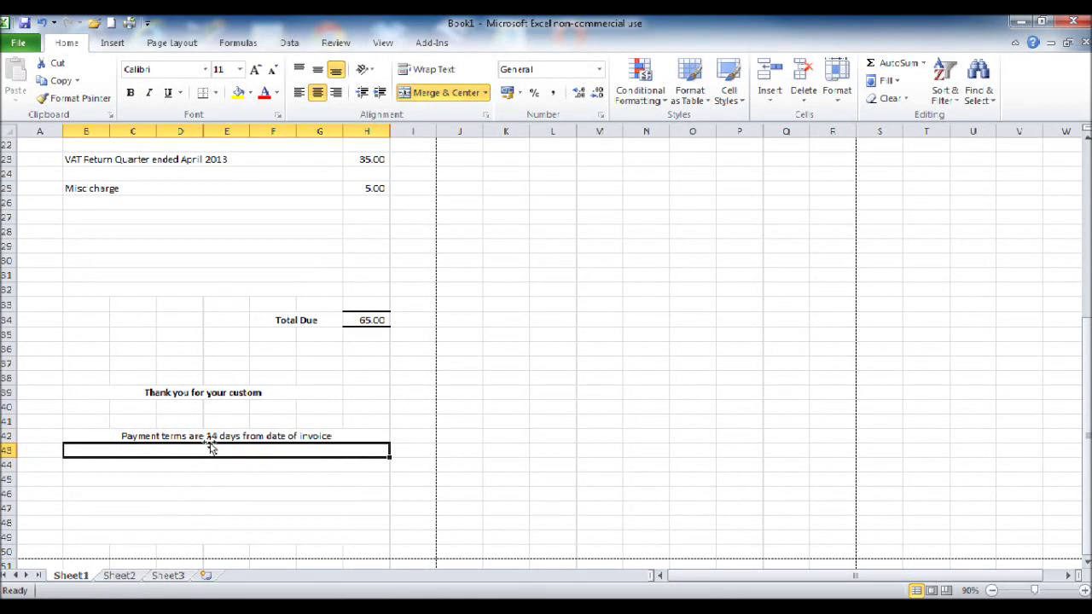
left_click(214, 437)
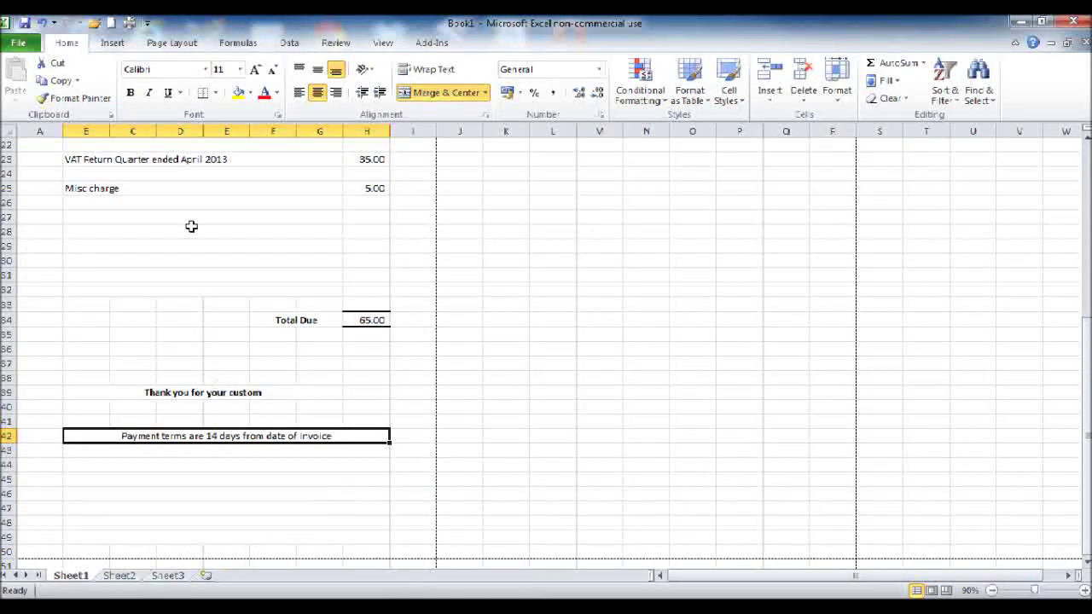
left_click(169, 94)
left_click(169, 94)
left_click(130, 93)
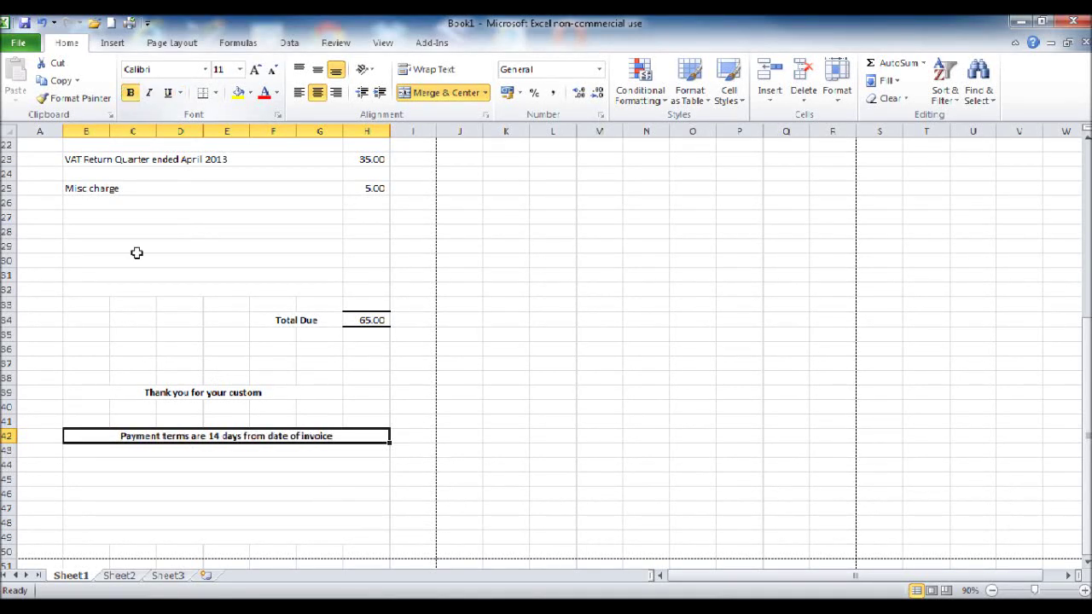
left_click(219, 493)
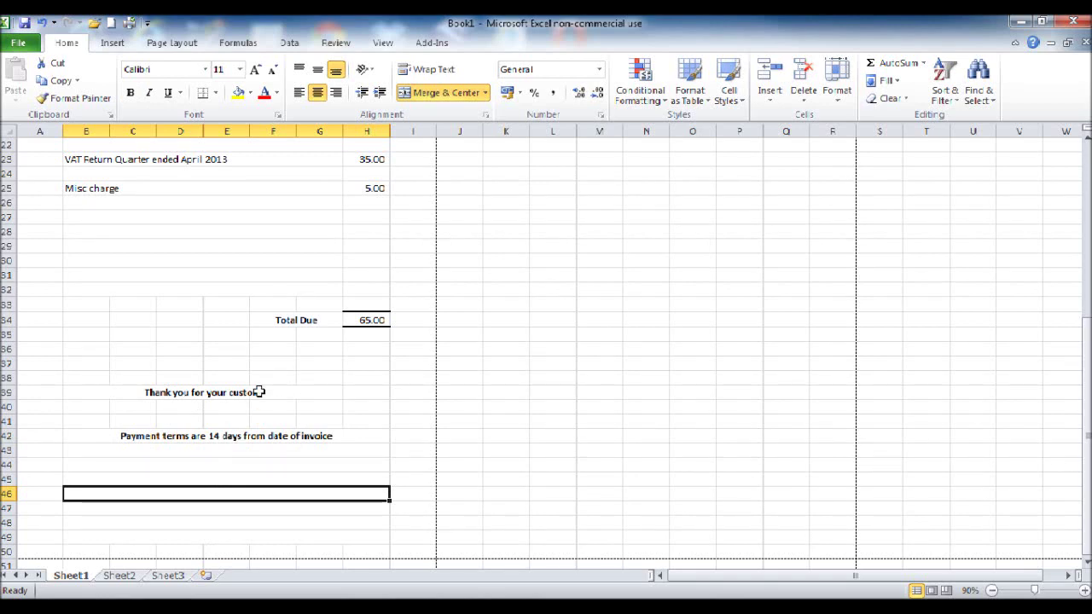
Step: Merge and centre the thank-you line across B39:H39, then select blank row 43
left_click_drag(258, 388, 367, 385)
left_click(448, 93)
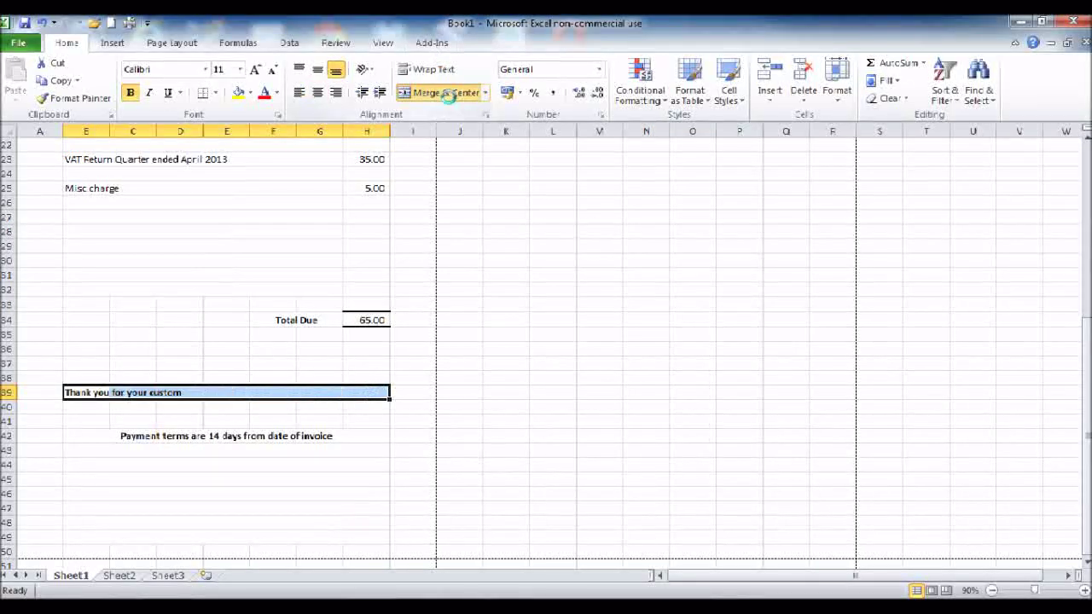
left_click(249, 510)
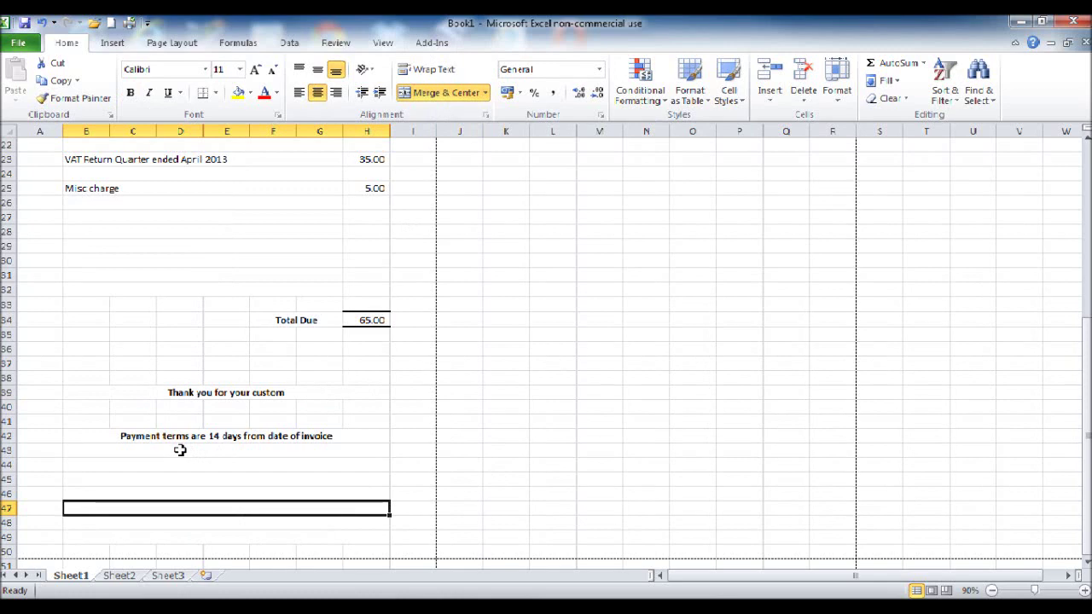
left_click(180, 450)
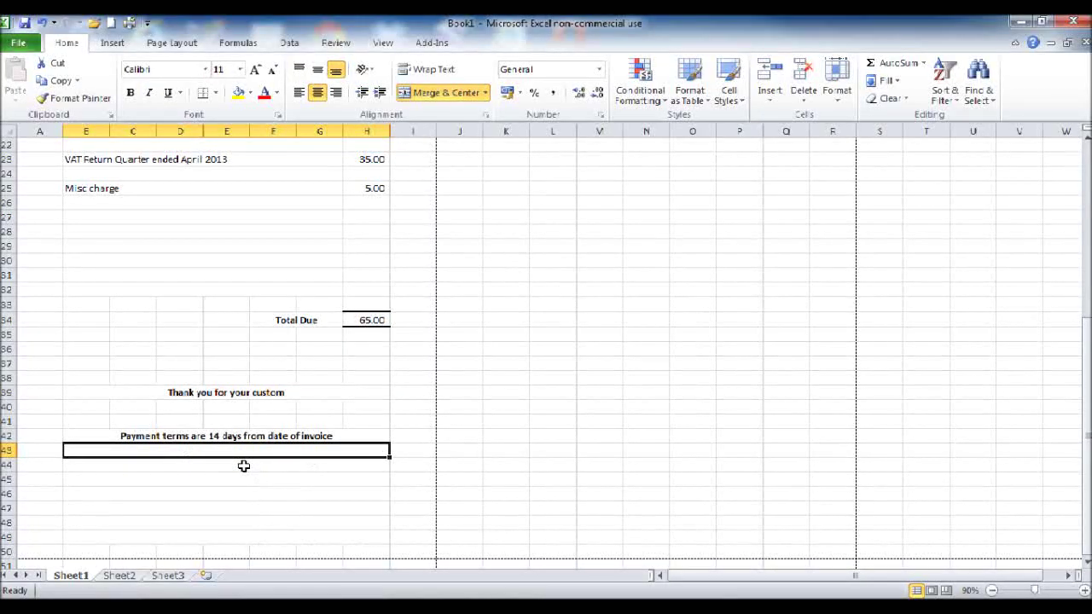
scroll(256, 469, "up", 2)
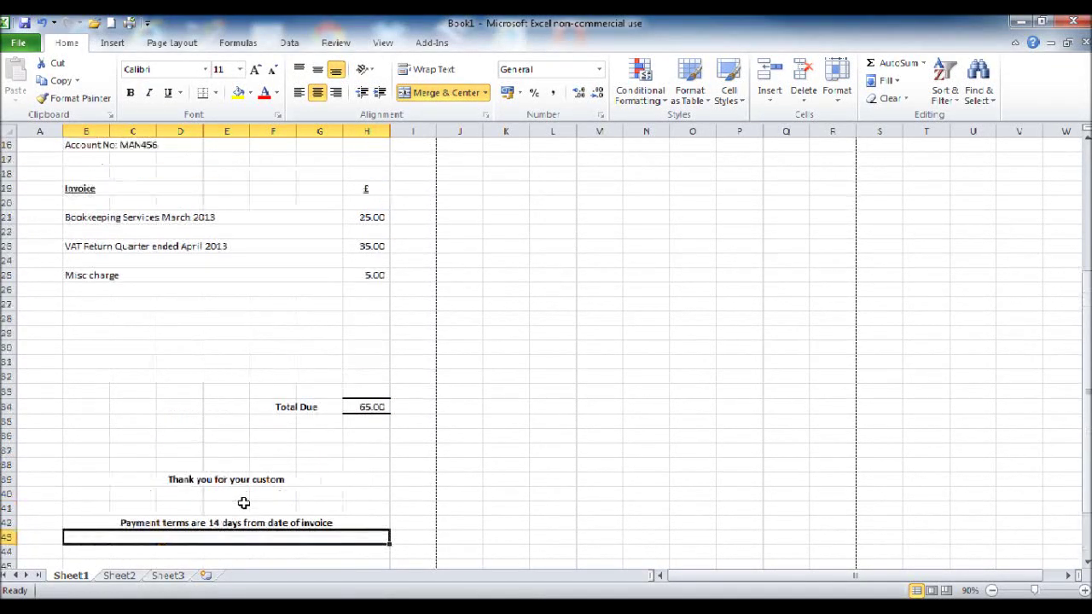
scroll(256, 469, "down", 4)
scroll(264, 474, "up", 9)
scroll(261, 500, "down", 9)
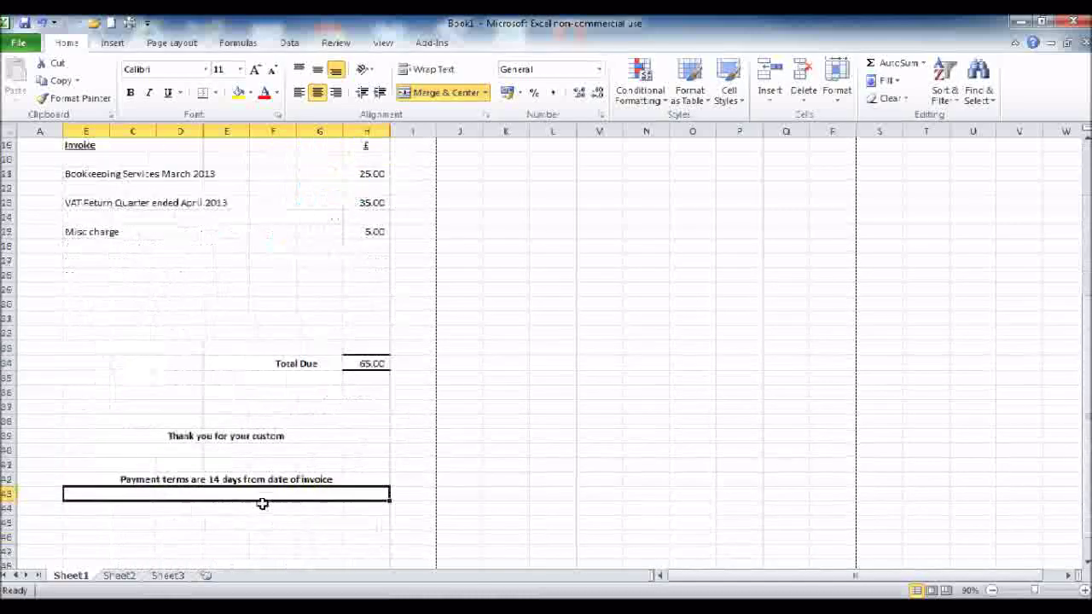
scroll(315, 470, "up", 1)
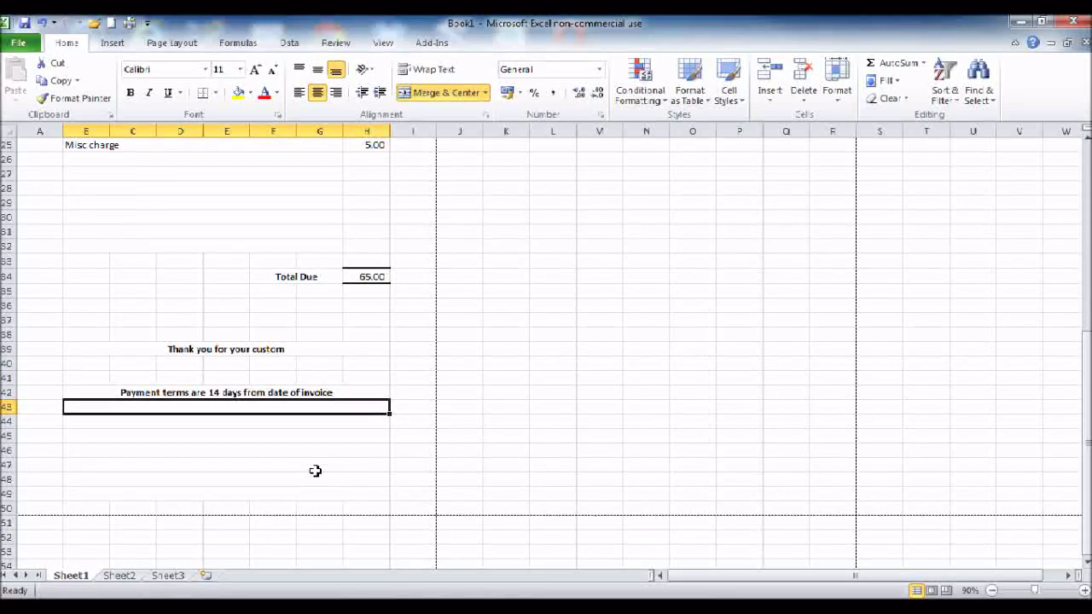
Step: Enter the bank account number and sort code in row 43 and 'Cheques to be sent to:' in row 44
type("Account N")
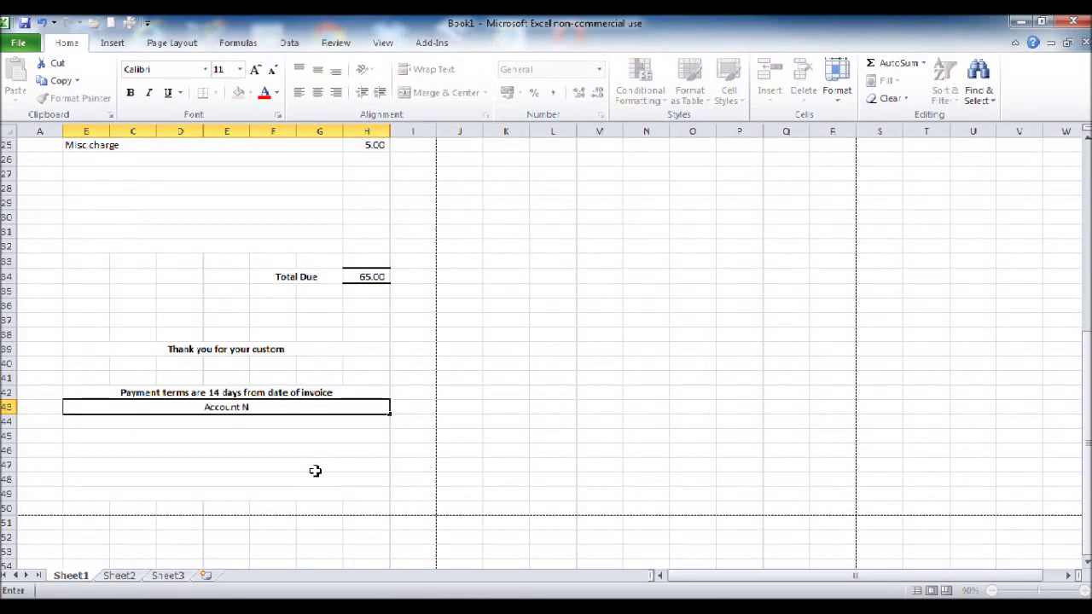
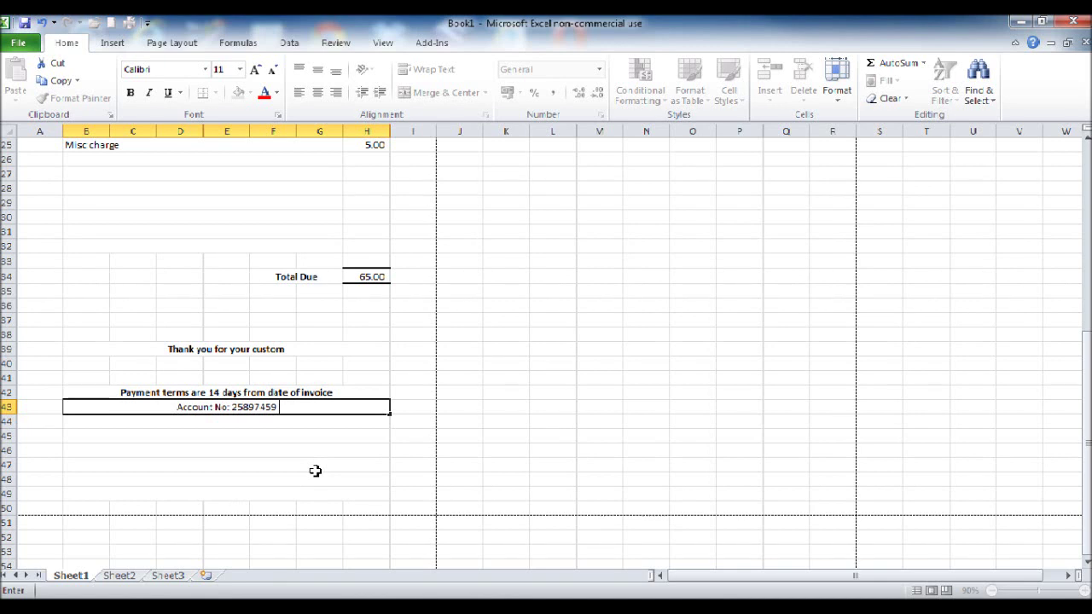
type(" So")
key("BackSpace")
key("BackSpace")
type("Sort Code:")
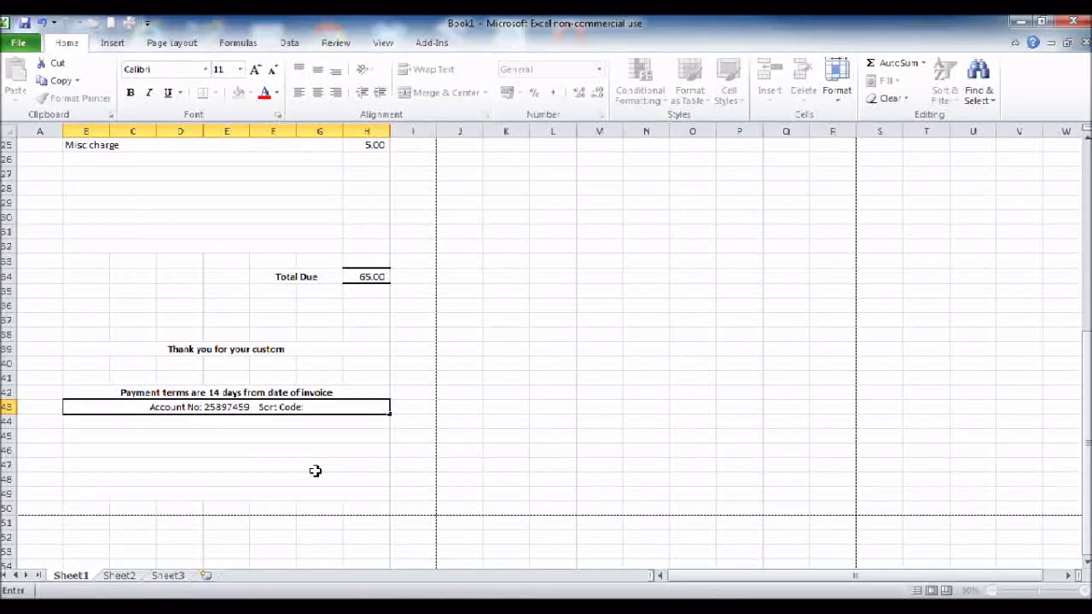
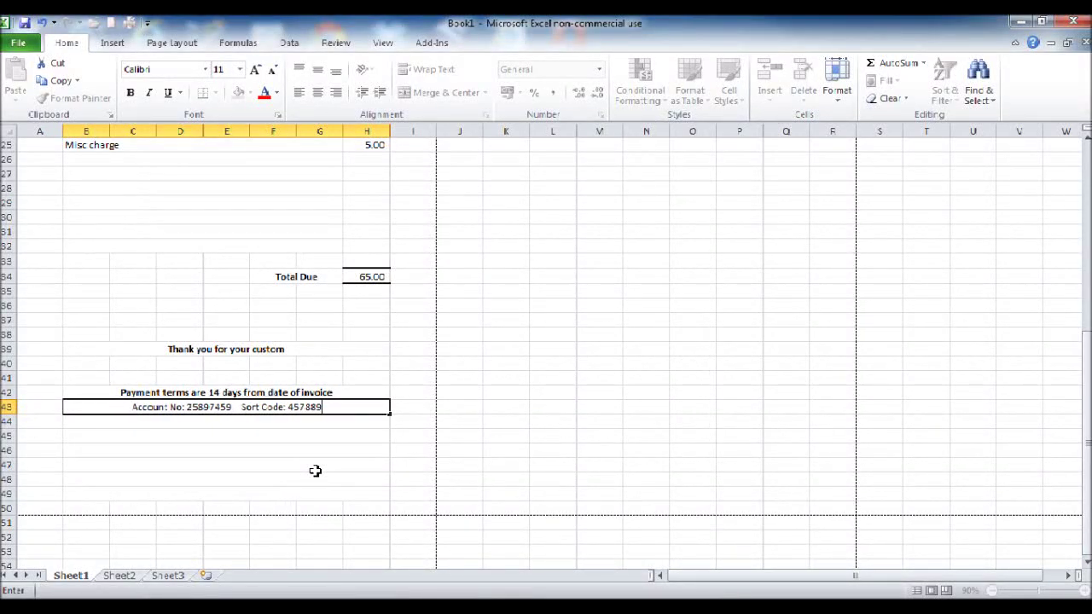
key("Return")
key("Return")
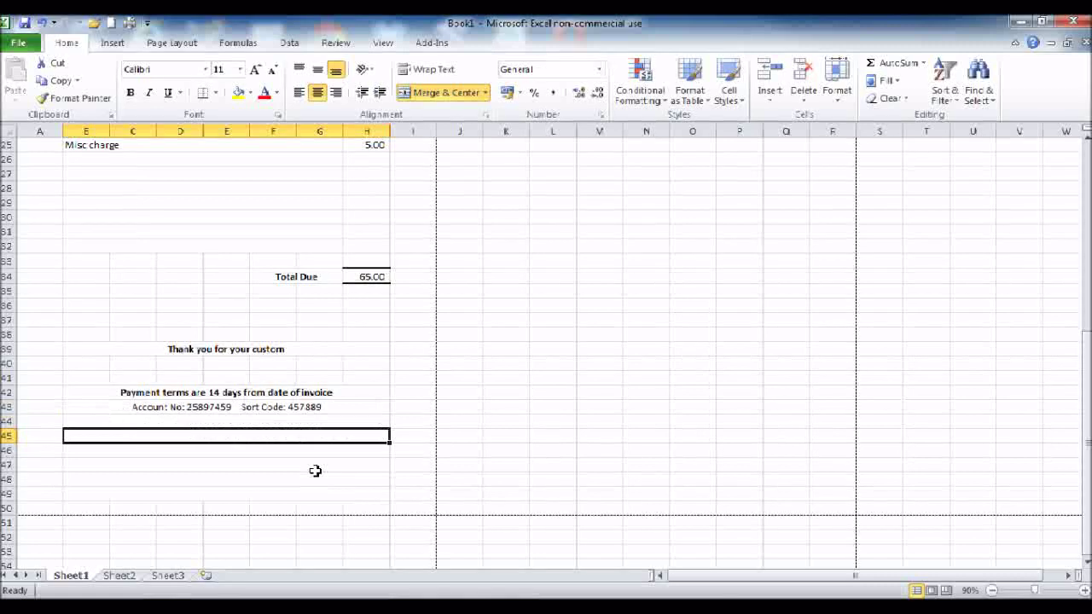
type("Cheques")
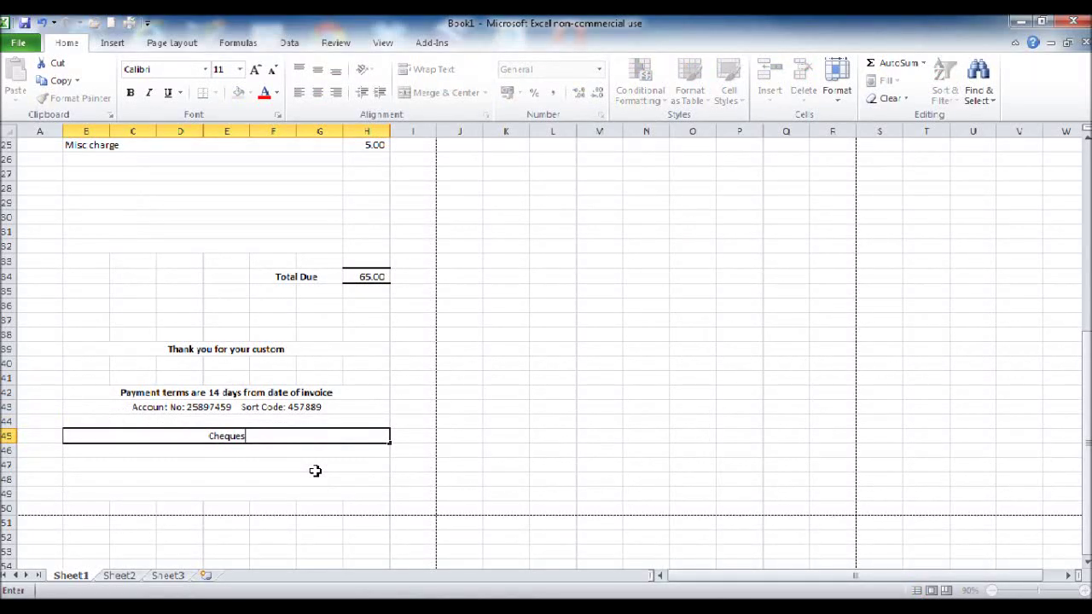
type(" to")
key("BackSpace")
key("Up")
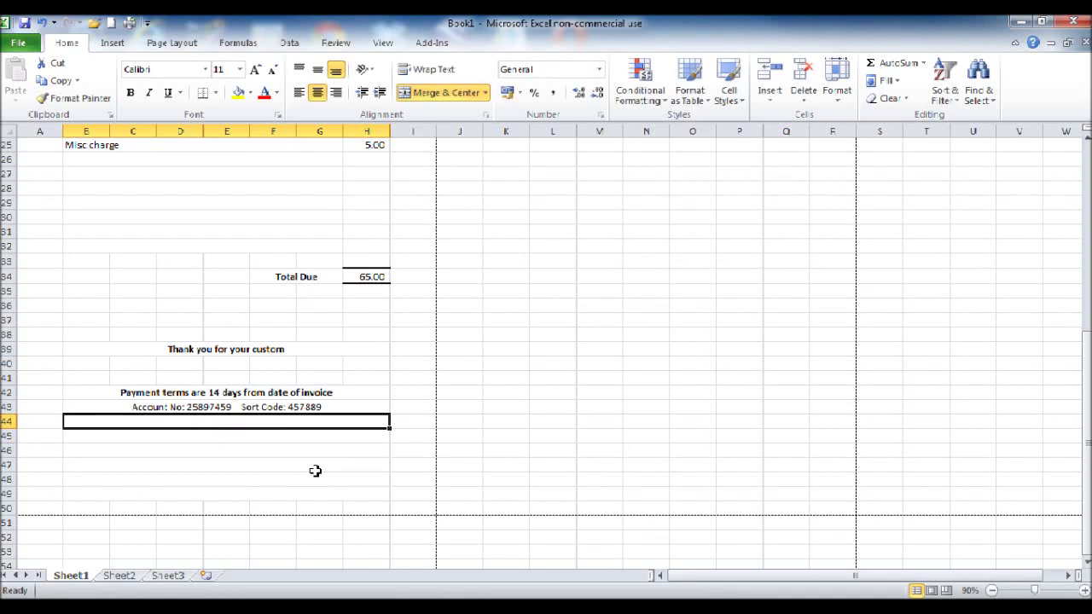
type("Cheques")
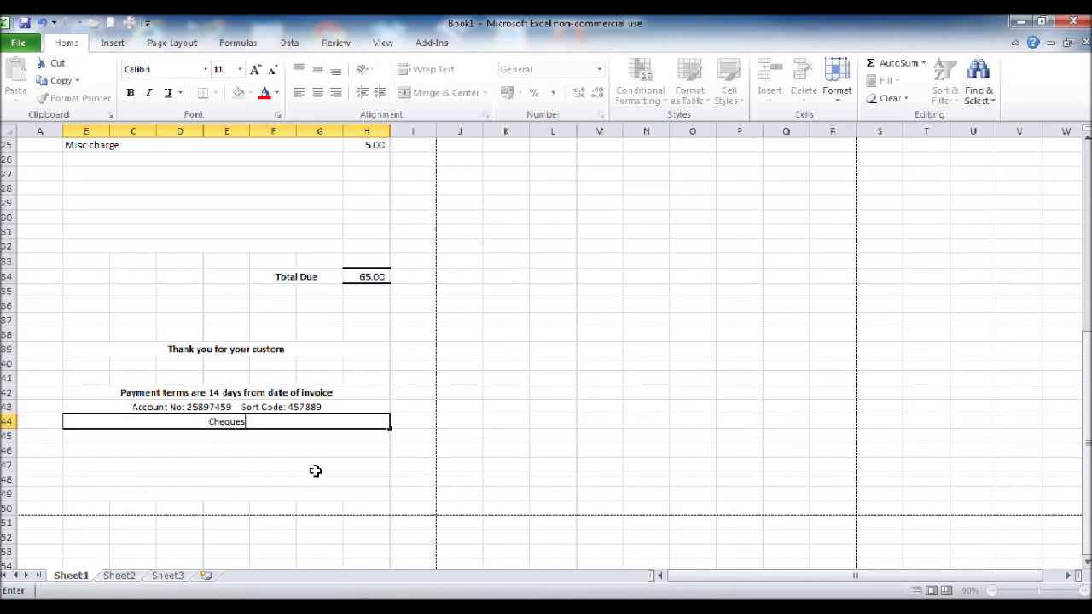
type(" to be sent to:")
key("Return")
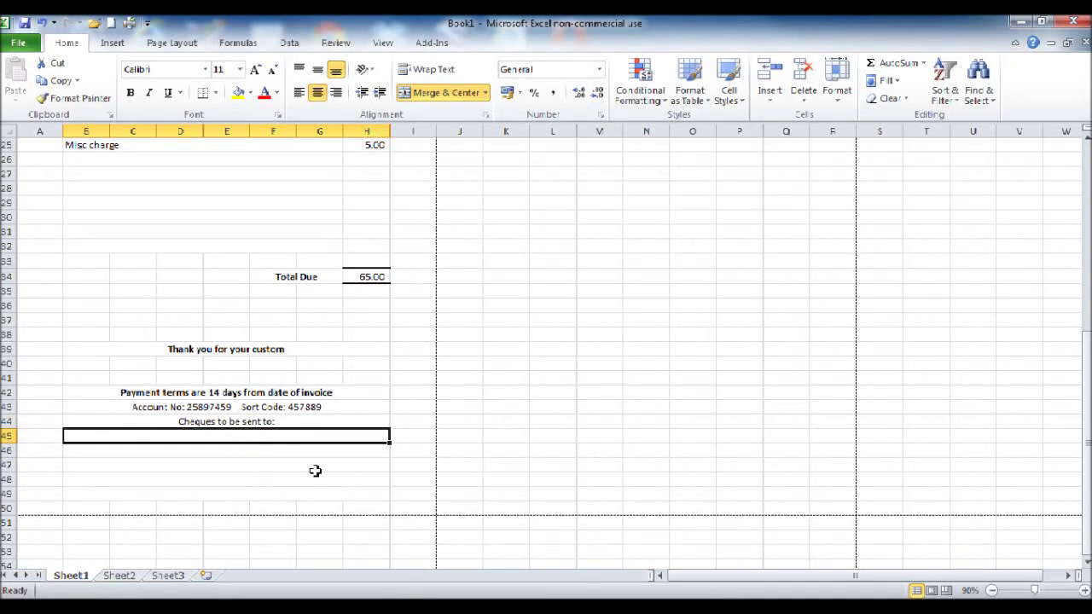
Step: Put 'BPFS Ltd' on row 45, replacing a street line typed there too early
type("123")
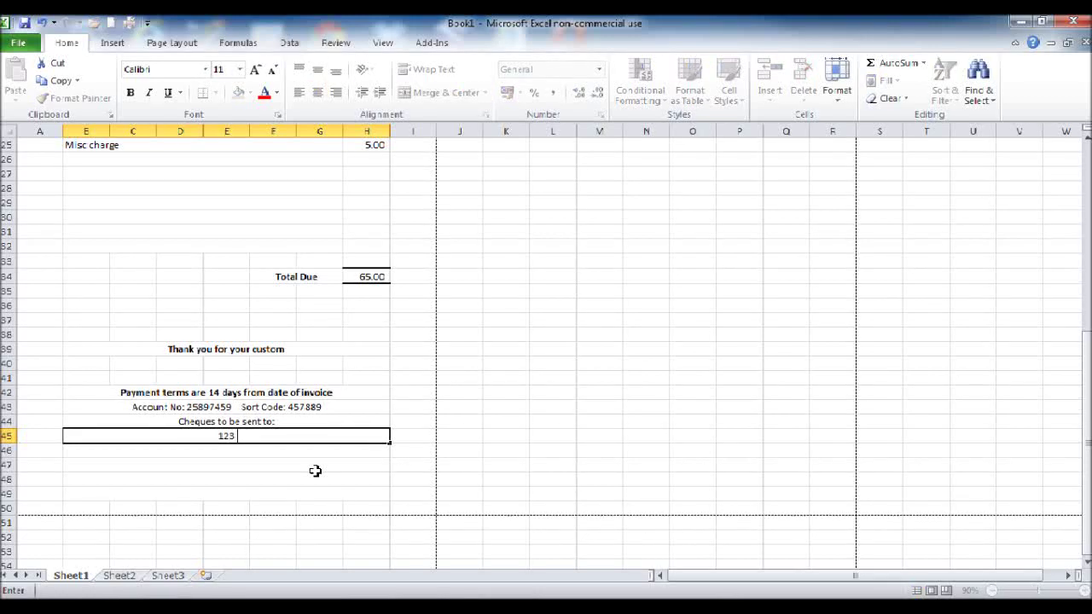
type(" London Roa")
key("BackSpace")
type("ad")
key("Return")
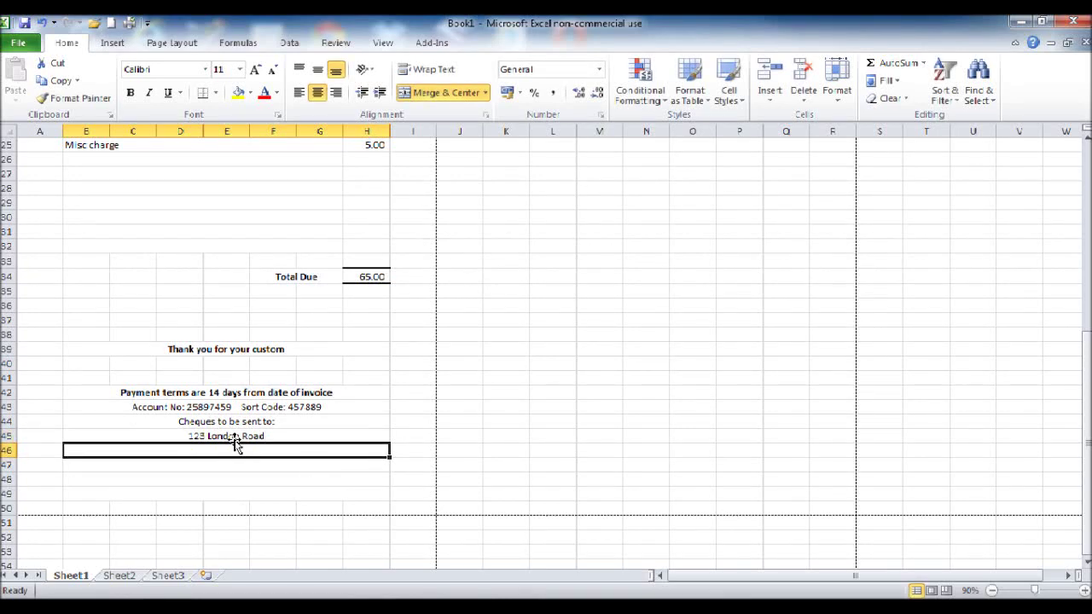
left_click(227, 435)
double_click(195, 434)
key("Return")
left_click(237, 436)
type("BPFS")
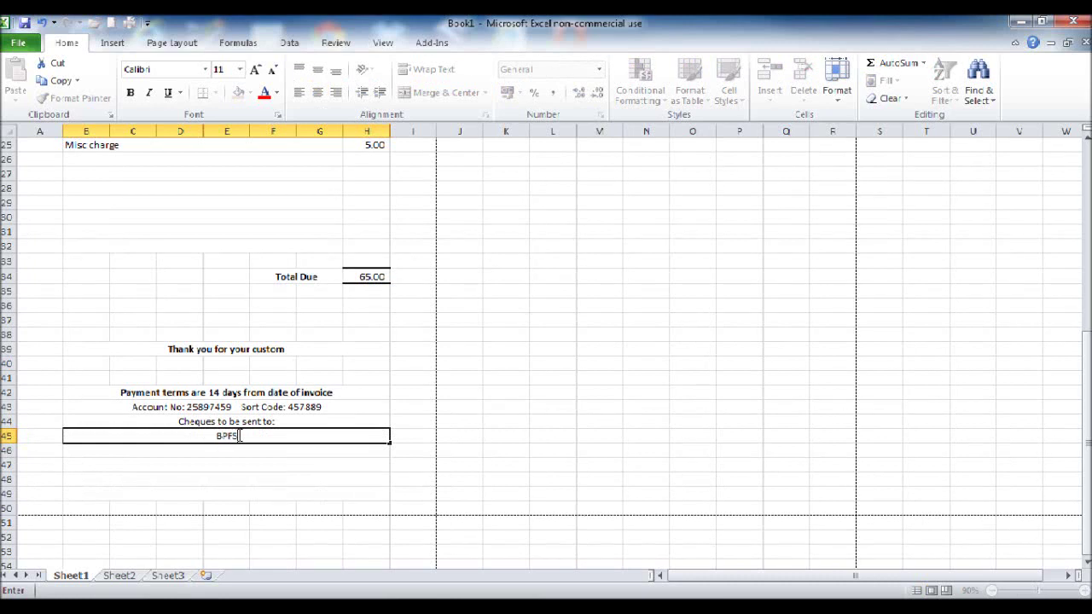
type(" Ltd")
key("Return")
Step: Fill rows 46–49 with the company's street, town, county and postcode
type("123")
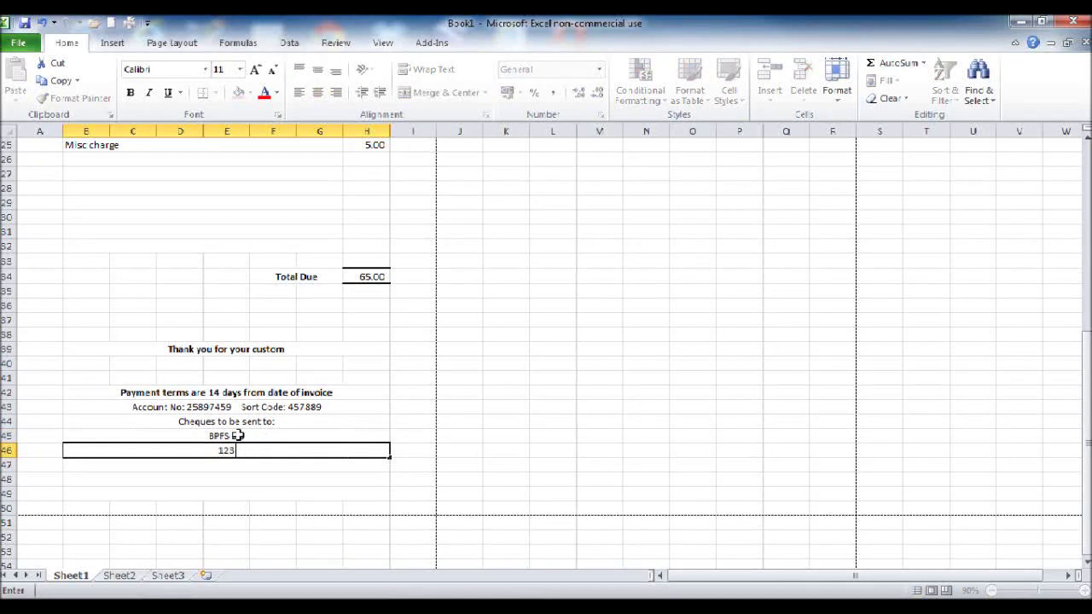
type(" London Road")
key("Return")
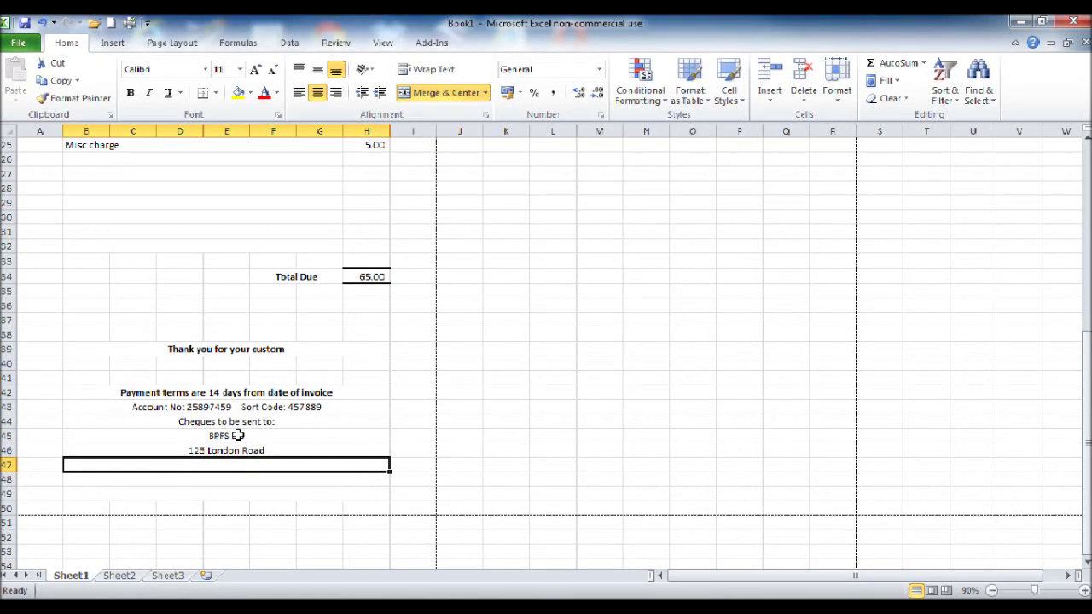
type("Ipswich")
key("Return")
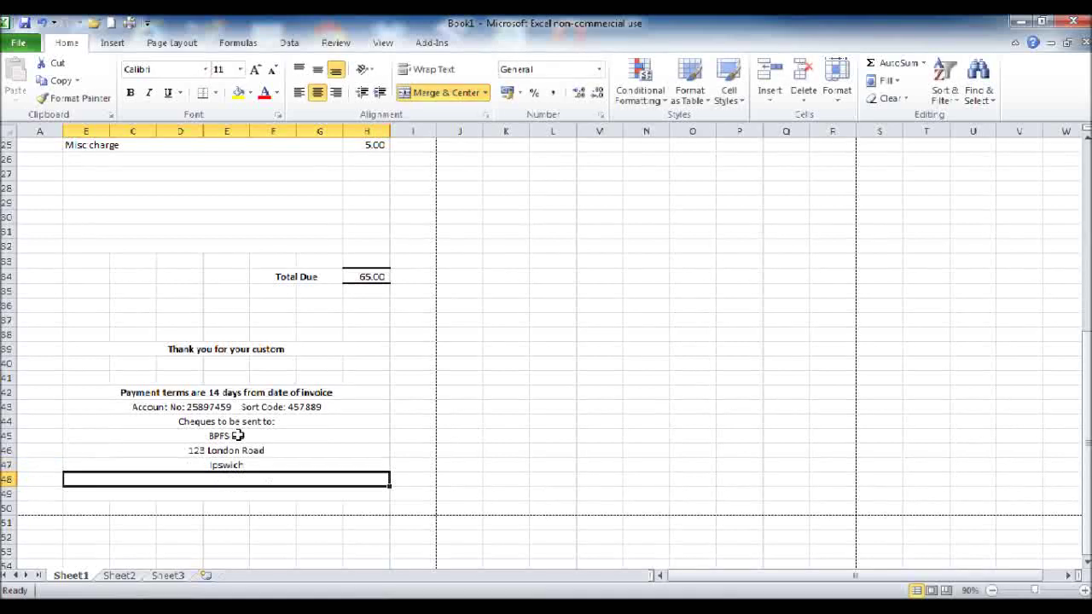
type("Su")
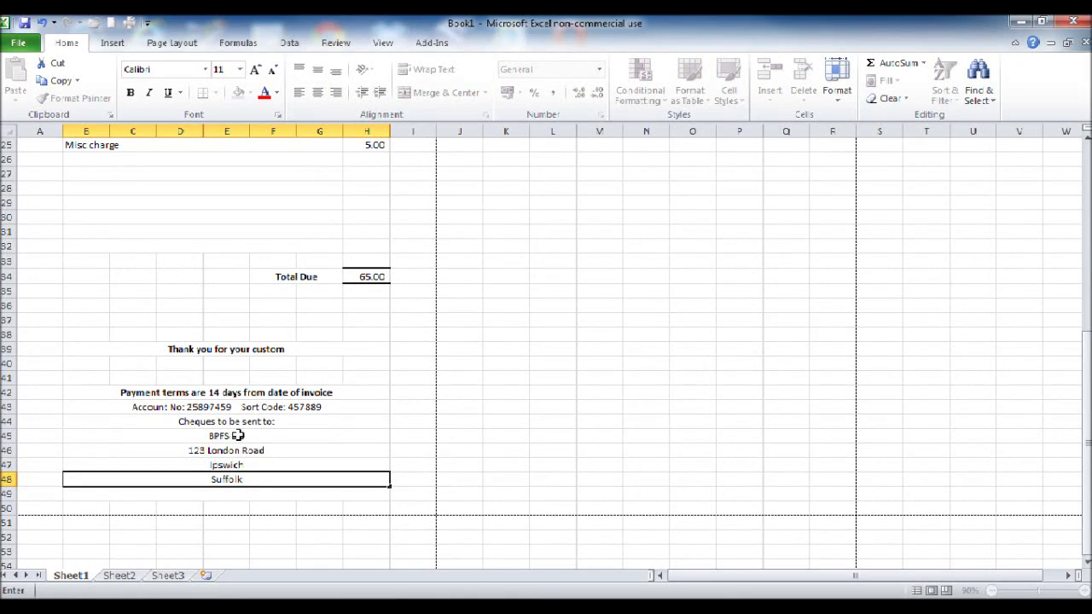
type("ffolk")
key("Return")
type("I")
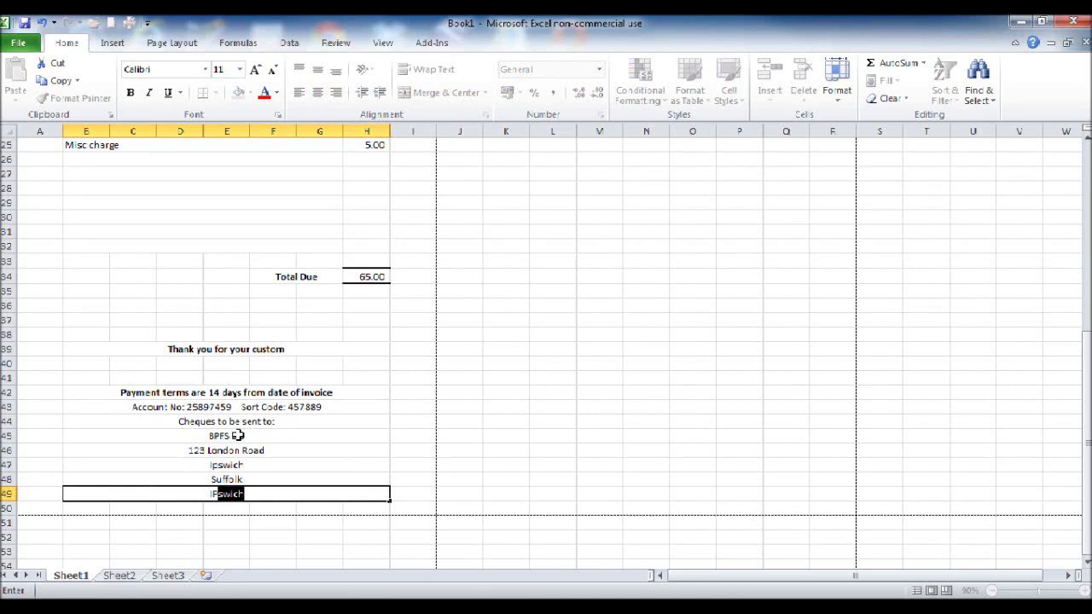
type("P27")
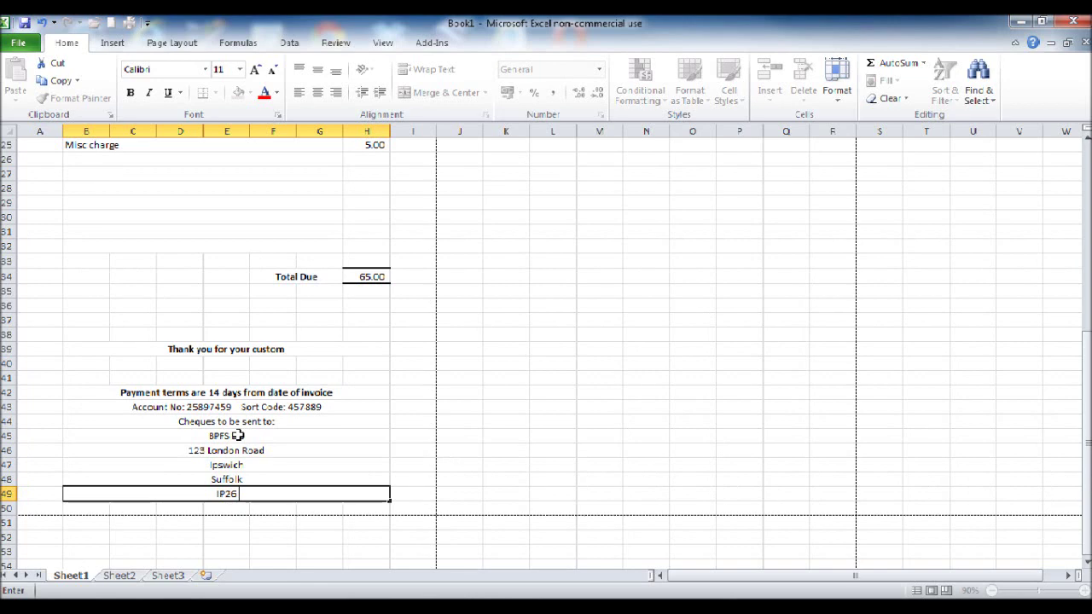
type(" 4QP")
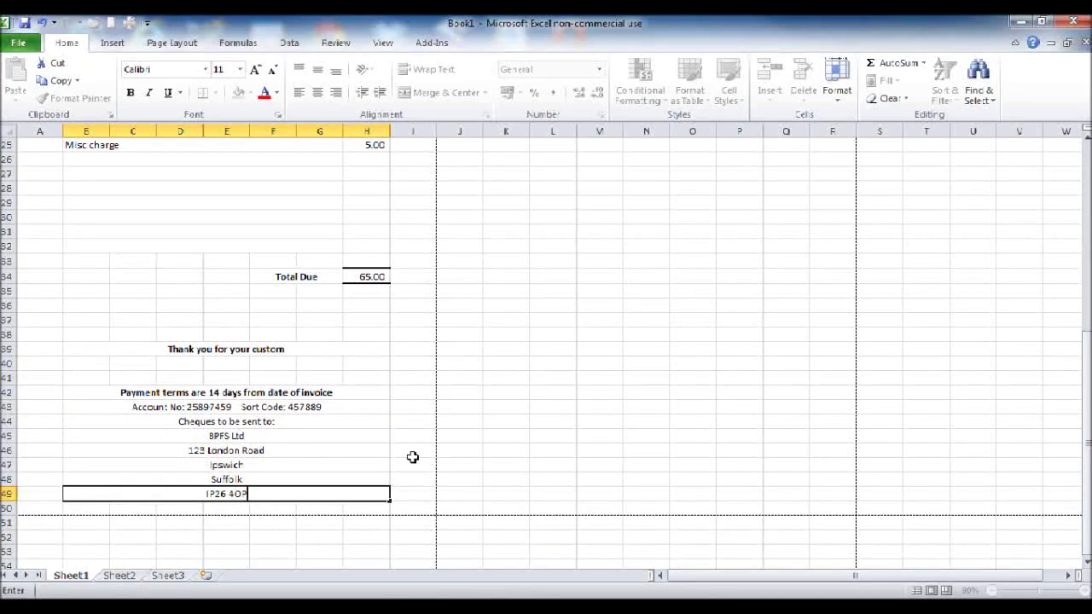
left_click(412, 457)
scroll(432, 455, "up", 8)
scroll(256, 392, "down", 4)
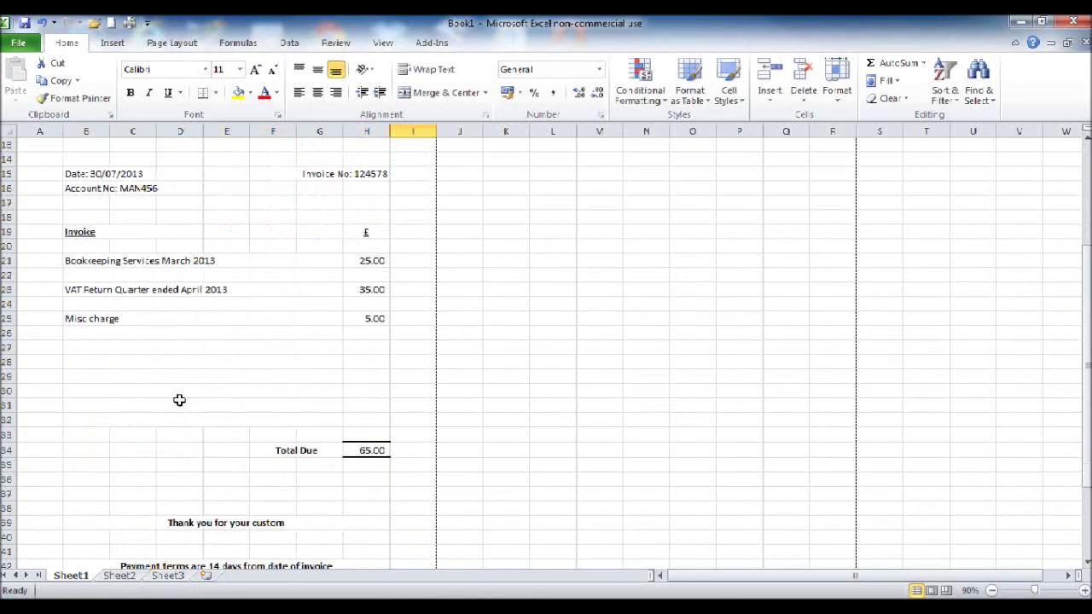
scroll(179, 400, "down", 4)
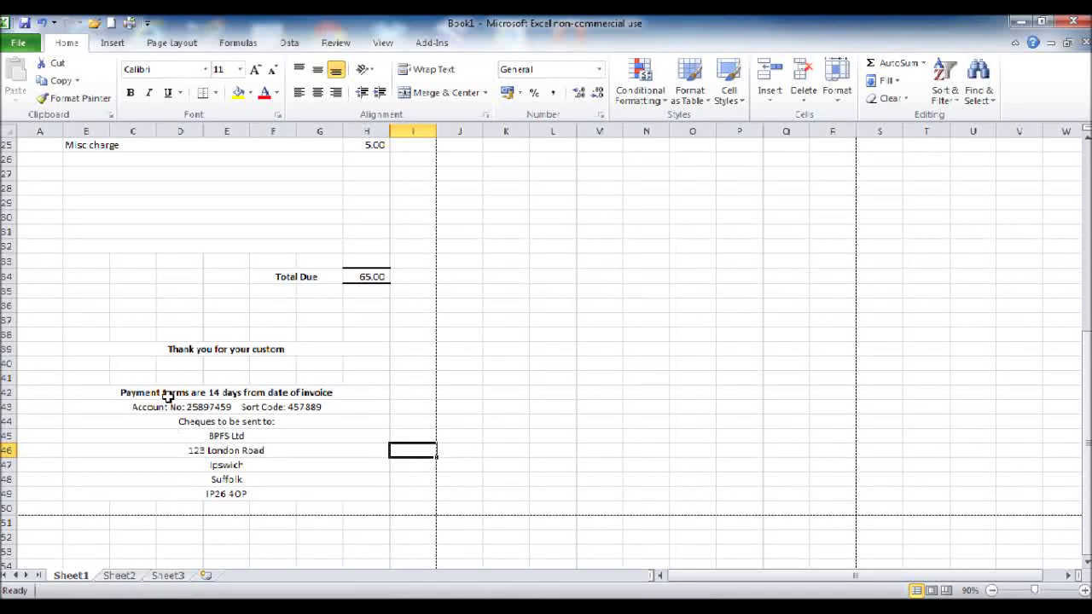
Step: Left-align the payment and cheque address footer block
left_click_drag(168, 395, 182, 488)
left_click(298, 92)
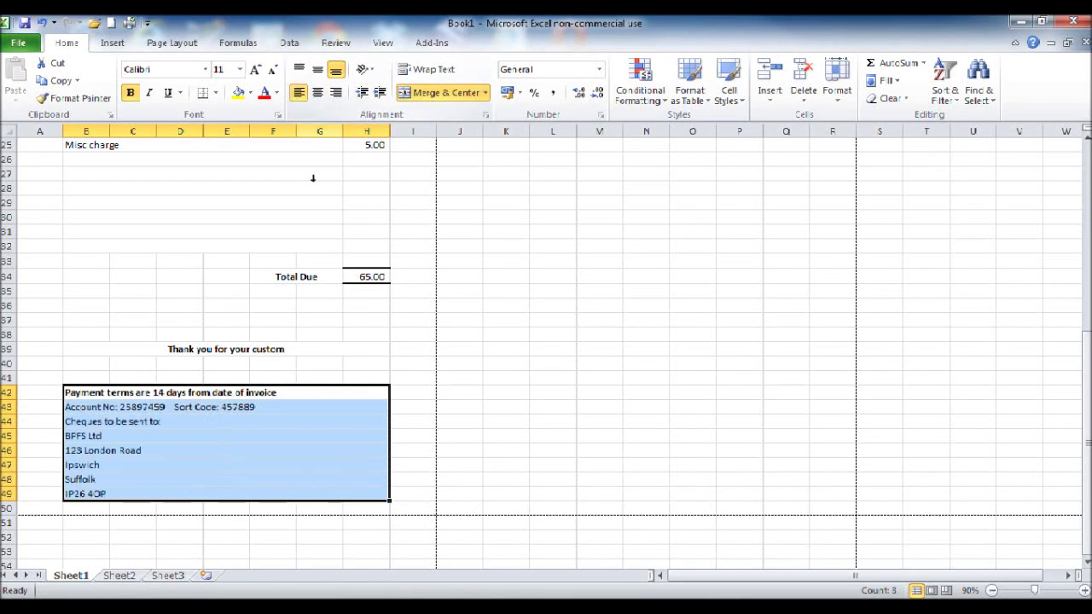
left_click(355, 367)
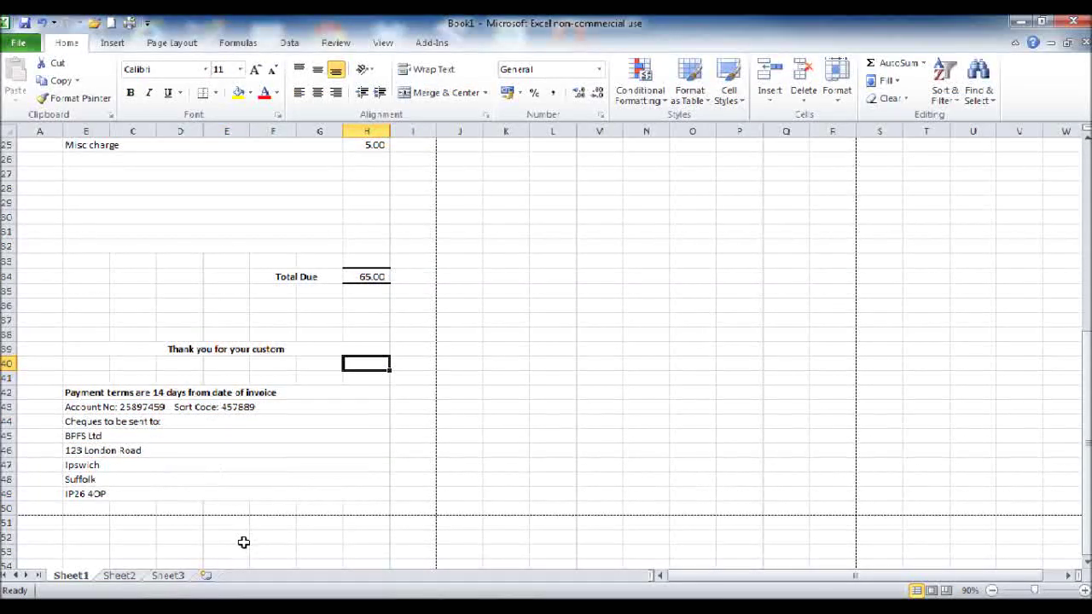
Step: Delete the empty row 37 above the thank-you line
scroll(243, 543, "up", 1)
scroll(307, 543, "up", 7)
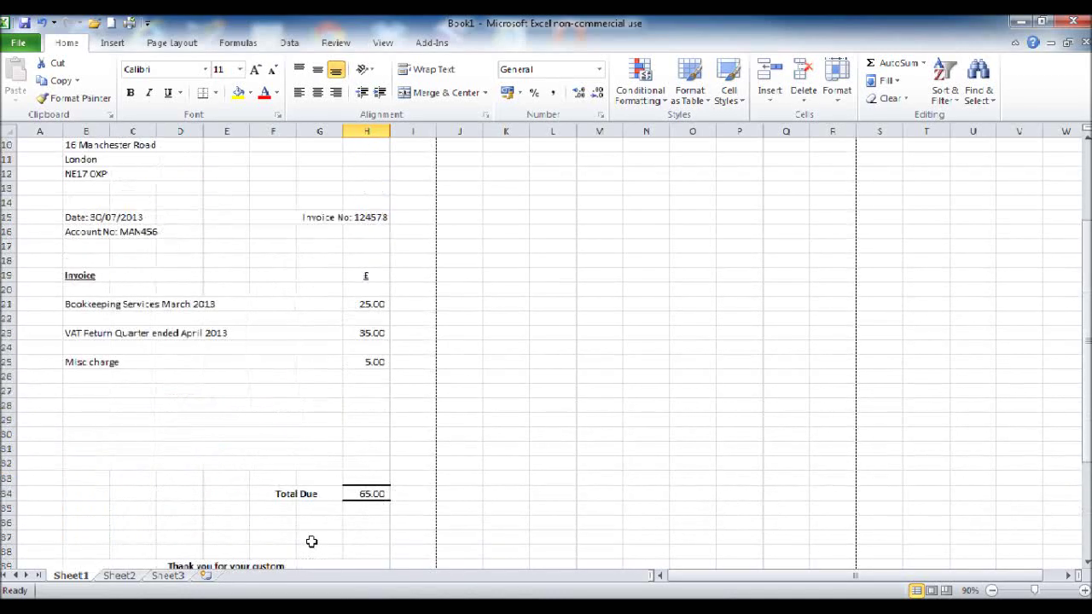
scroll(308, 534, "down", 6)
scroll(309, 534, "down", 3)
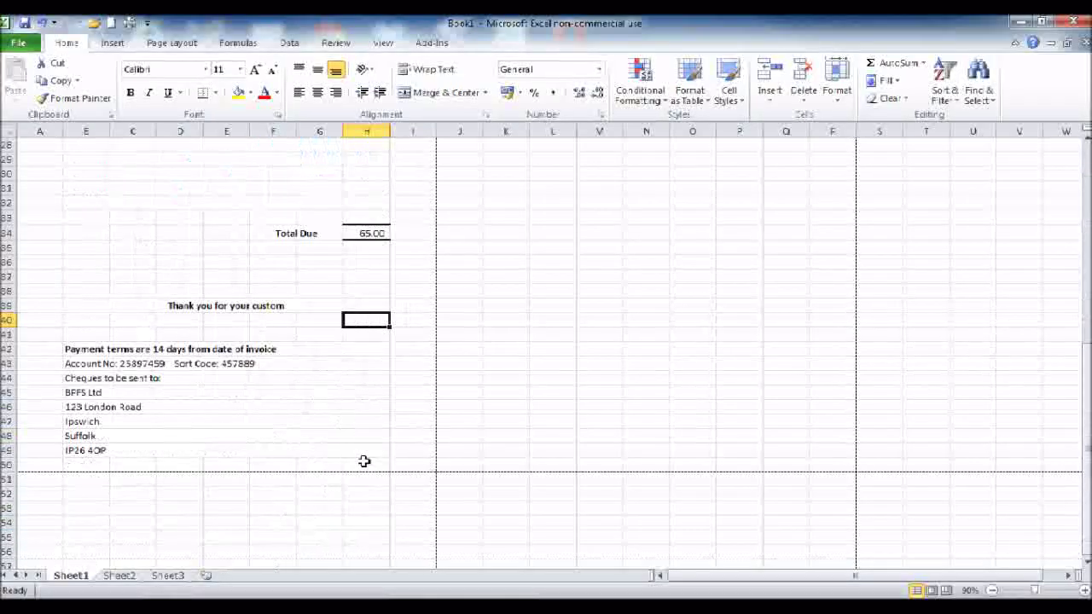
scroll(319, 411, "up", 1)
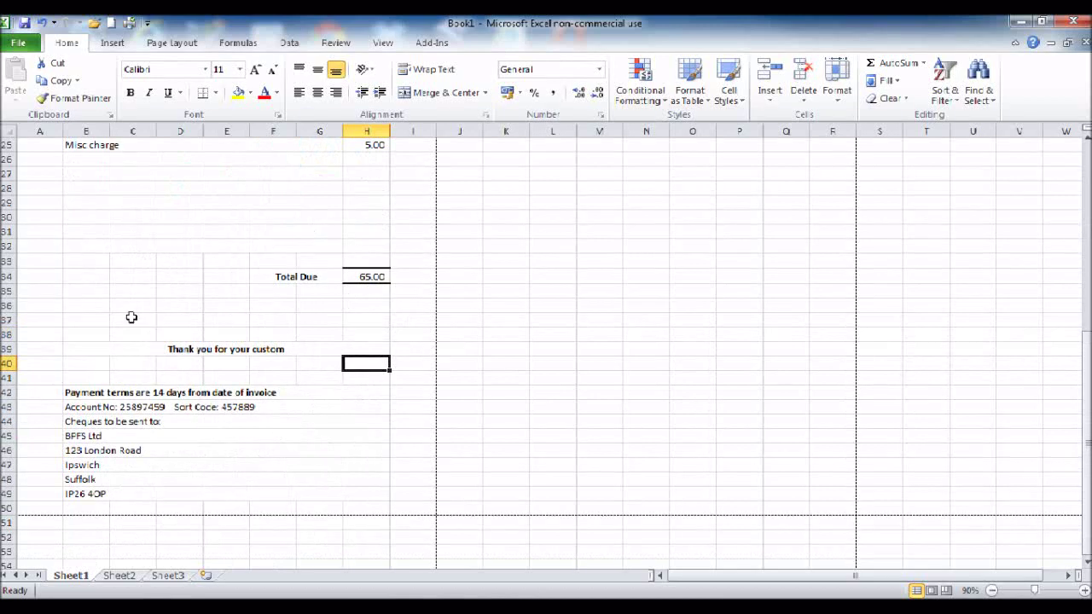
left_click(11, 323)
right_click(11, 323)
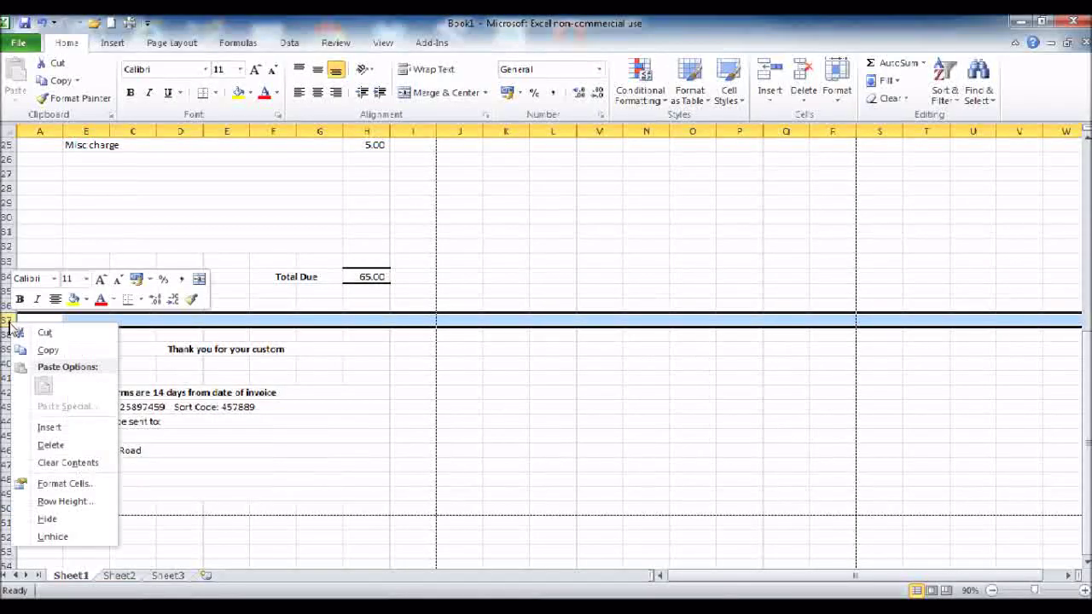
left_click(50, 444)
left_click(255, 421)
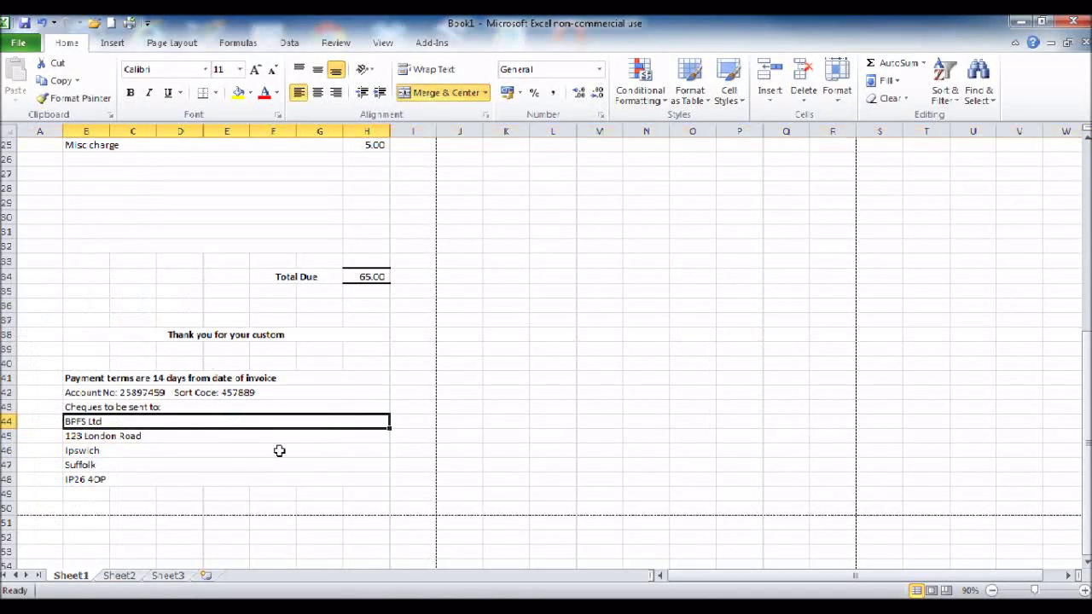
Step: Insert the Sage logo picture and place it beside the address footer
left_click(112, 43)
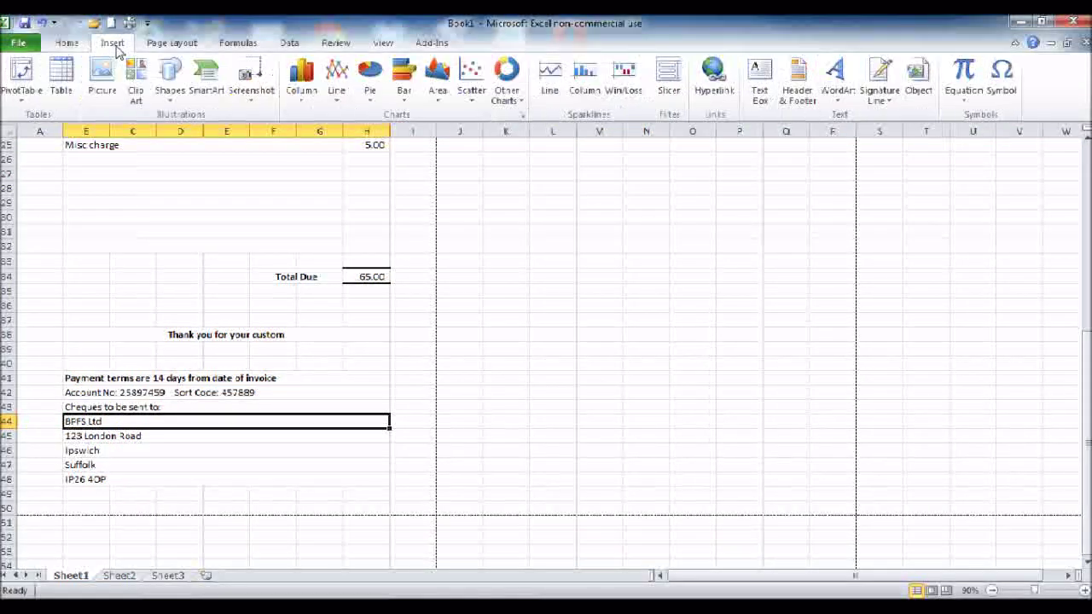
left_click(108, 78)
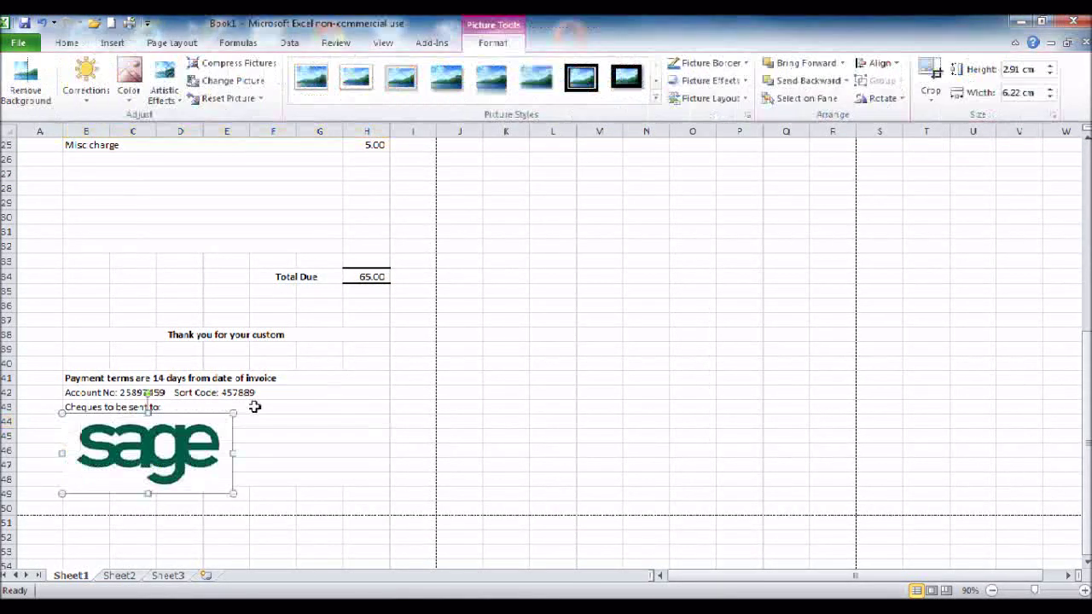
left_click_drag(223, 465, 426, 499)
left_click(494, 452)
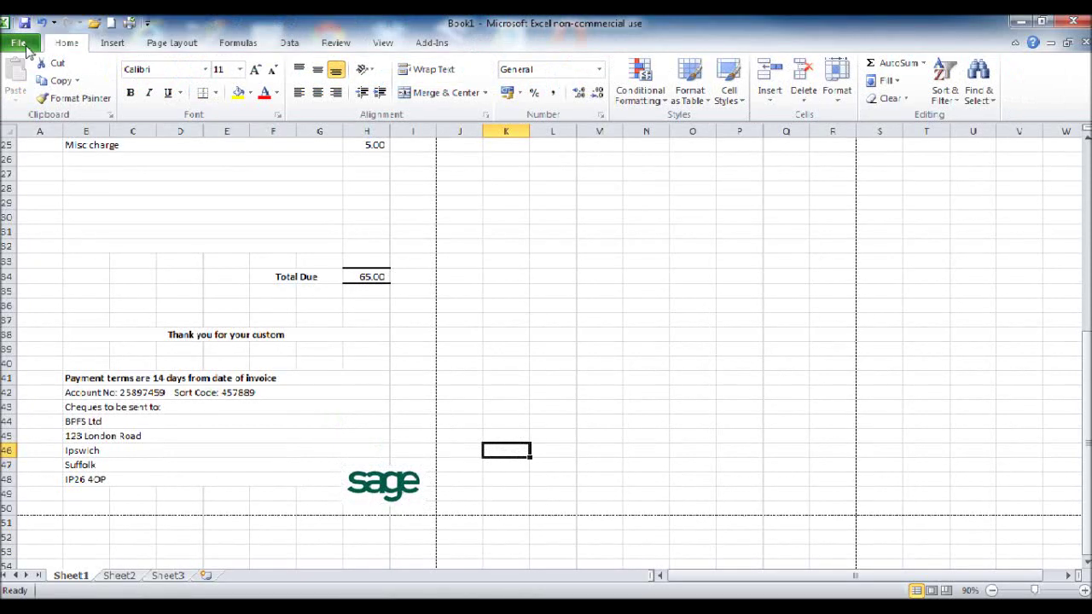
Step: Insert the Facebook logo and shrink it to about 1.18 cm
left_click(112, 43)
left_click(102, 77)
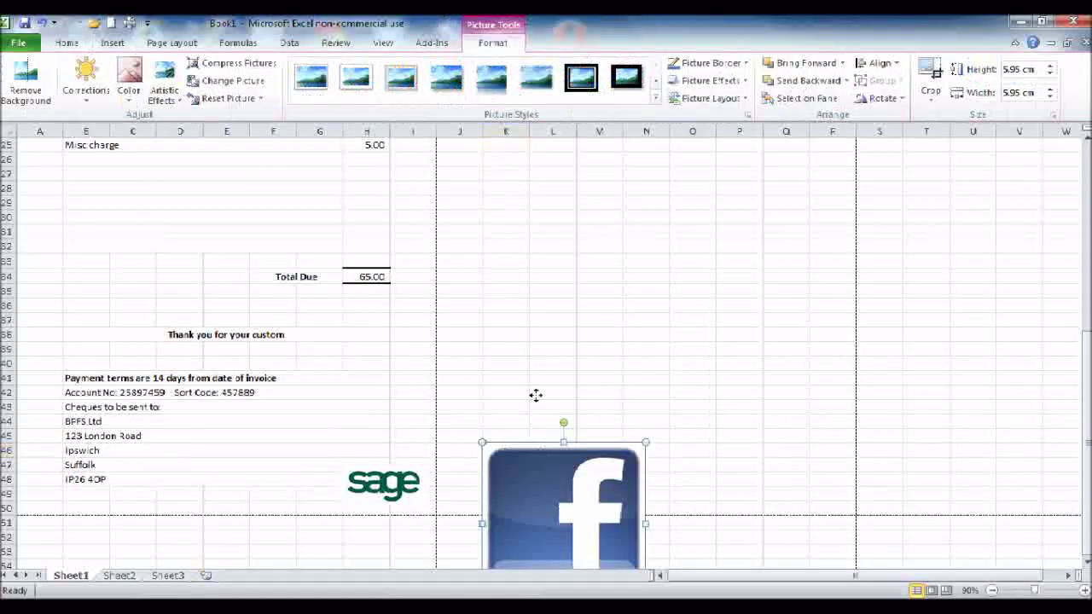
left_click_drag(620, 453, 322, 490)
Step: Merge cells E49:F49 and enter 'Follow us!' in the merged cell
left_click(247, 495)
left_click_drag(251, 496, 281, 494)
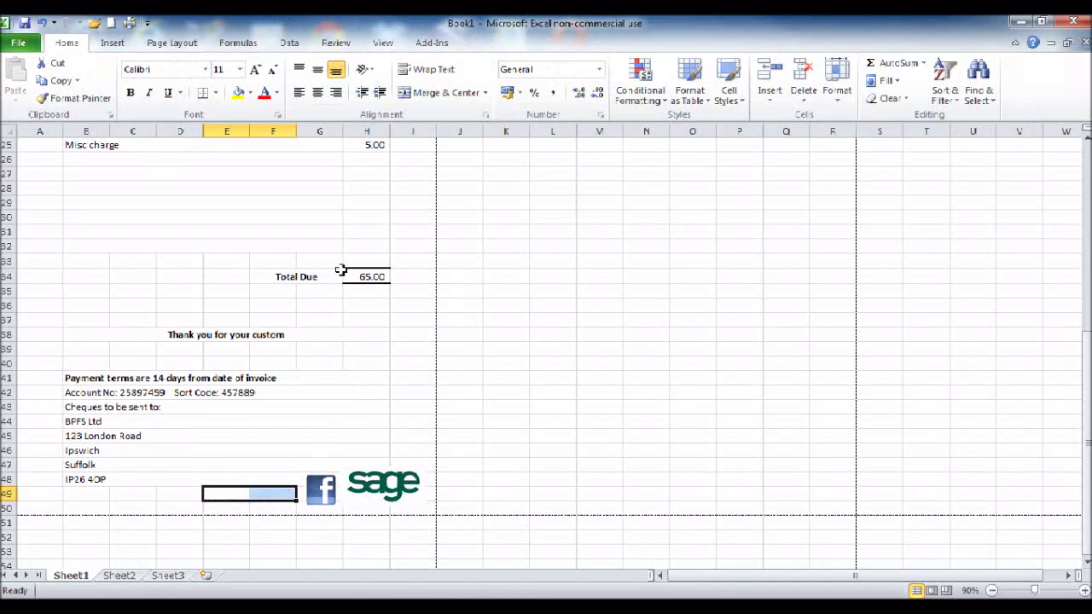
left_click(437, 92)
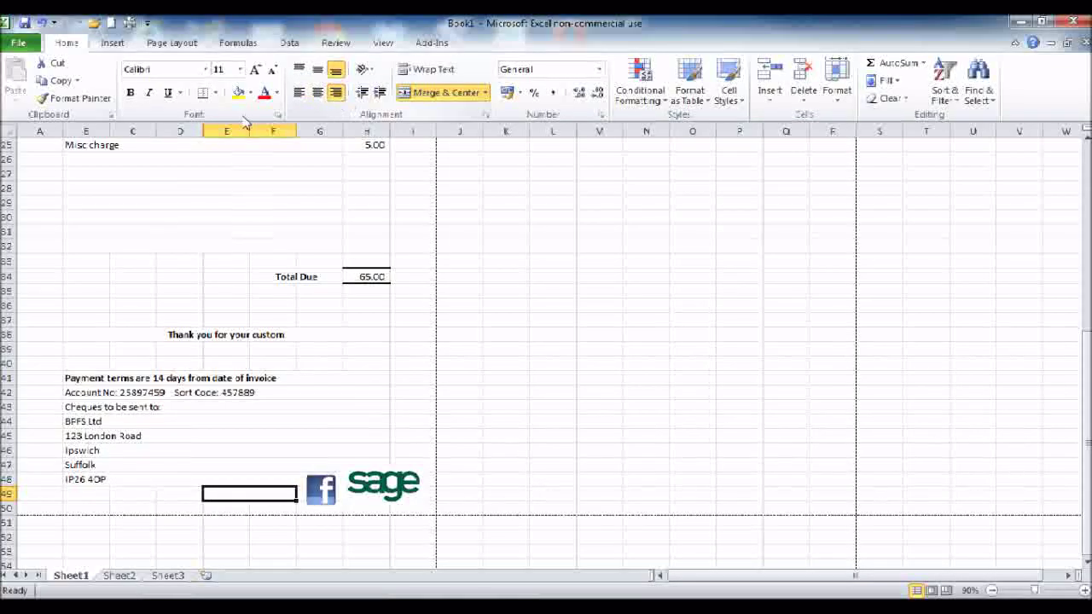
type("fOLLOW")
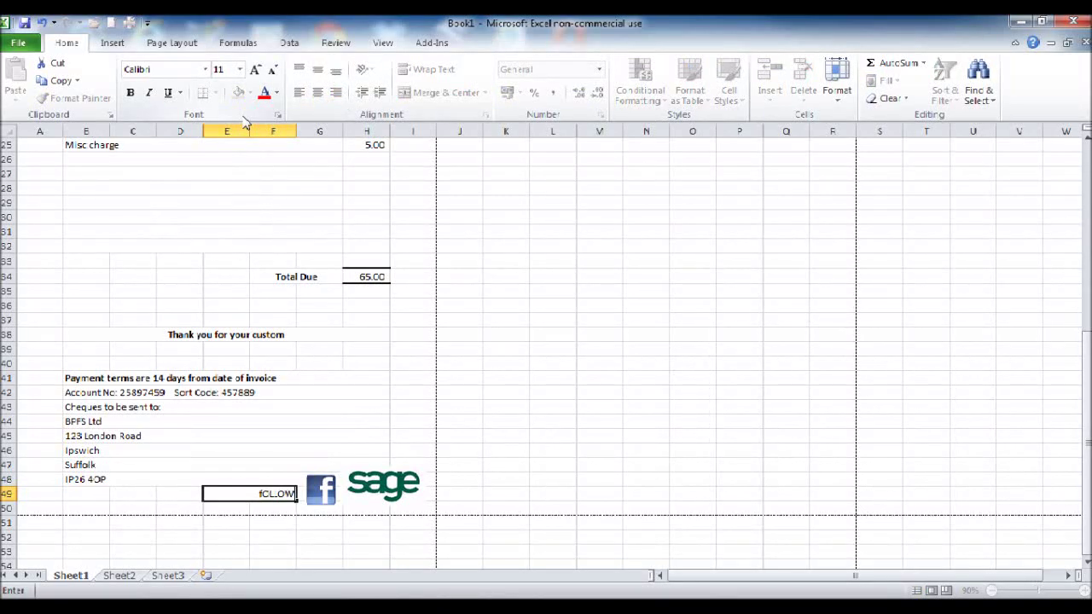
key("BackSpace")
key("BackSpace")
key("BackSpace")
type("ollow us!")
Step: Commit the Follow us! text and set the sheet zoom to 80%
left_click(491, 307)
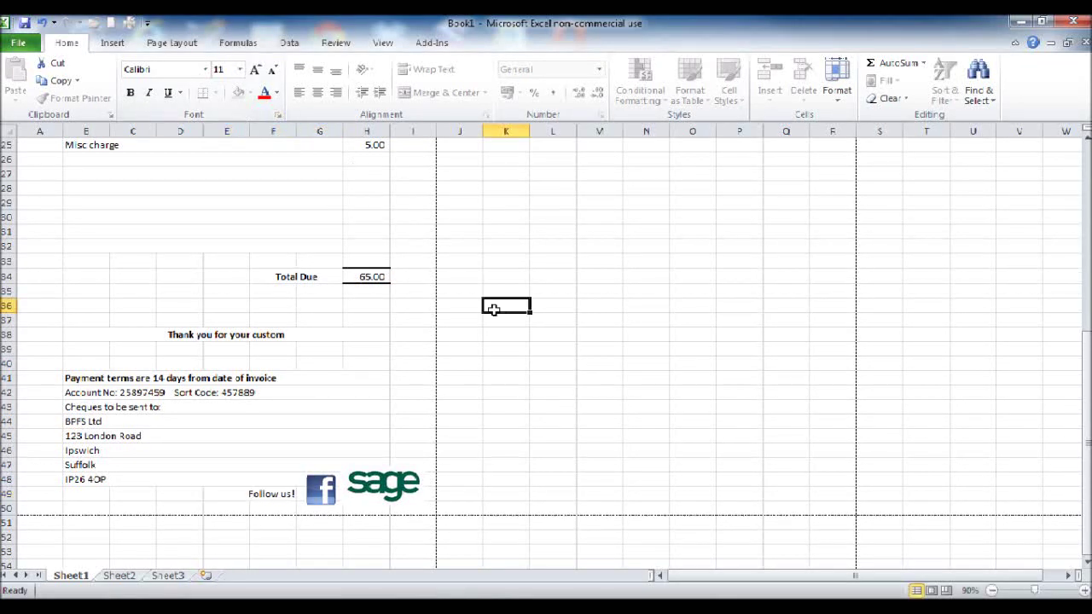
scroll(562, 484, "up", 2)
scroll(227, 428, "up", 6)
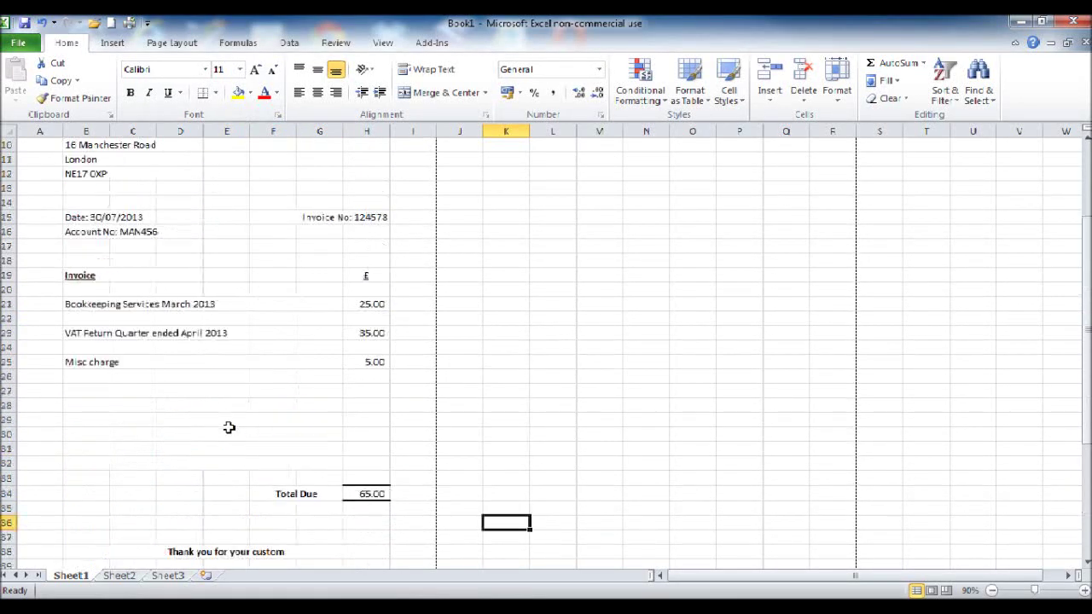
left_click(991, 590)
left_click(991, 590)
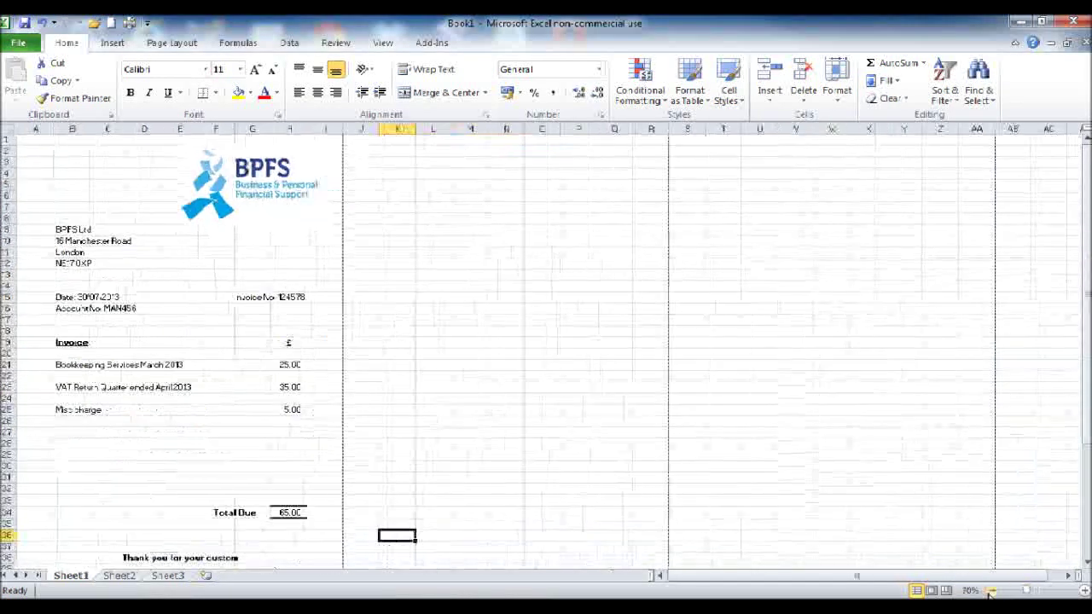
left_click(991, 590)
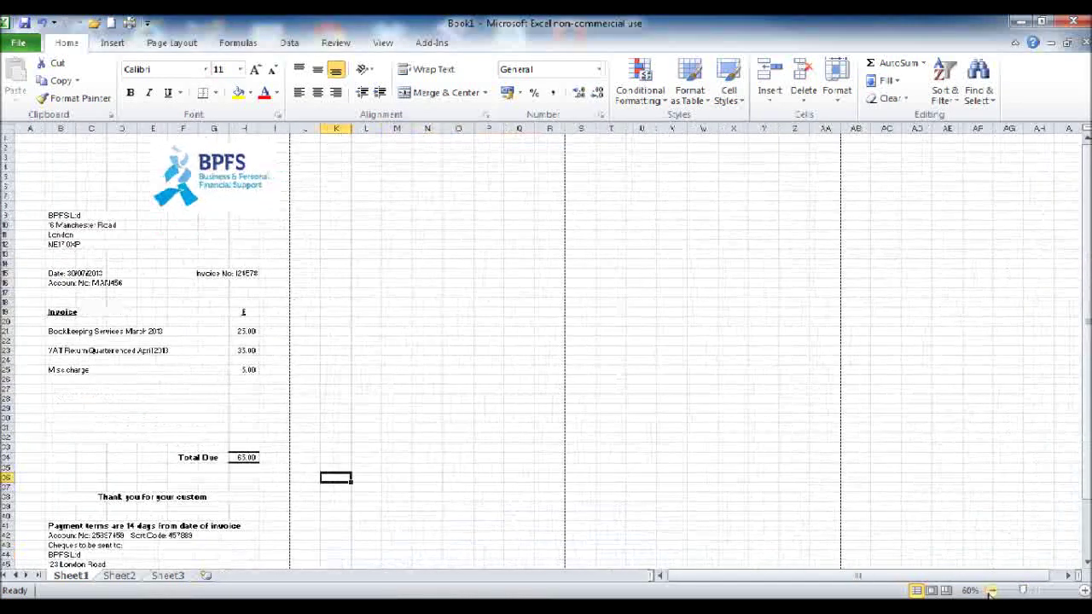
left_click(1083, 590)
left_click(1083, 591)
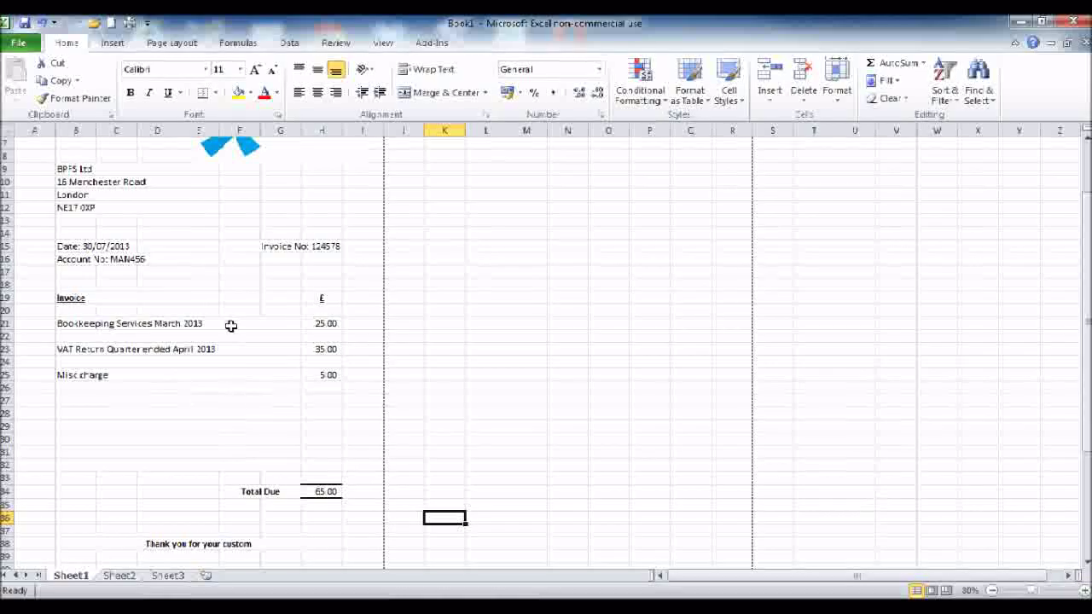
scroll(124, 294, "up", 1)
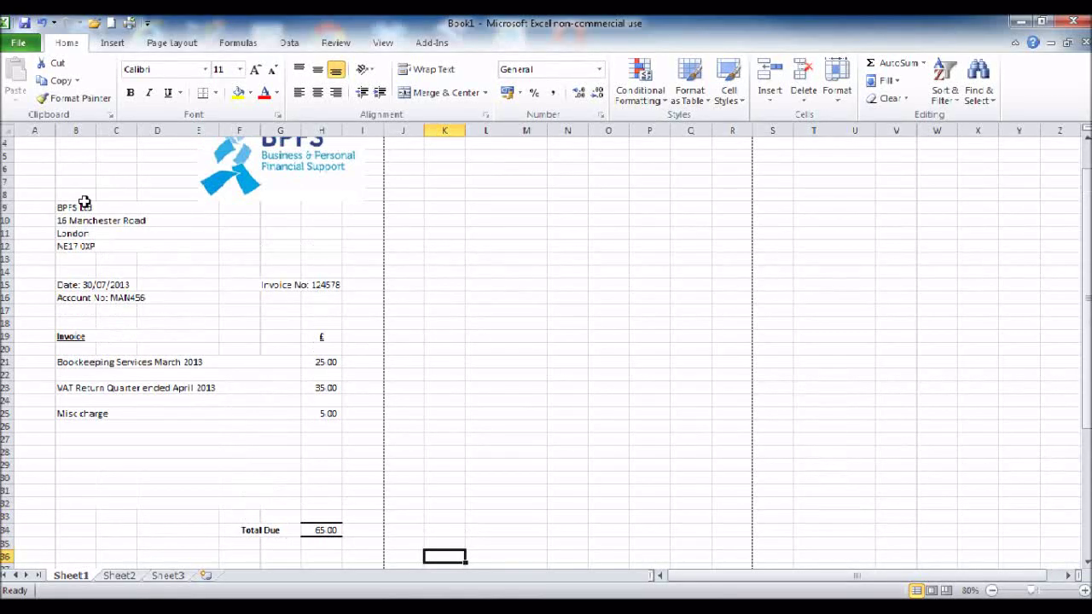
Step: Ctrl-select B9:D12, the Invoice No cell, date/account cells, line items and H34 Total Due
left_click_drag(86, 206, 90, 247)
left_click(301, 288, "ctrl")
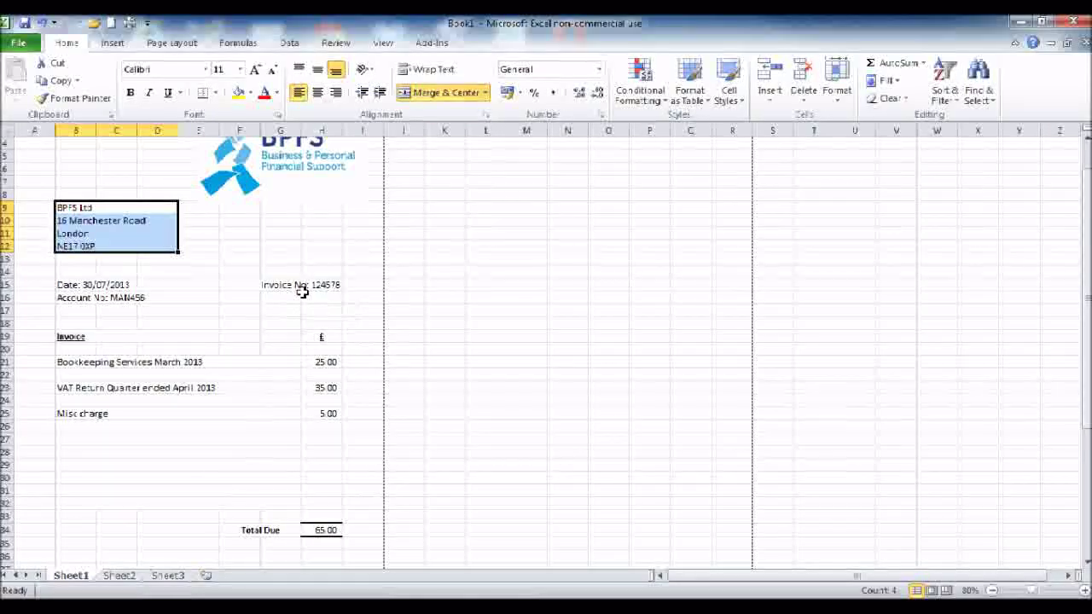
left_click_drag(70, 285, 167, 311)
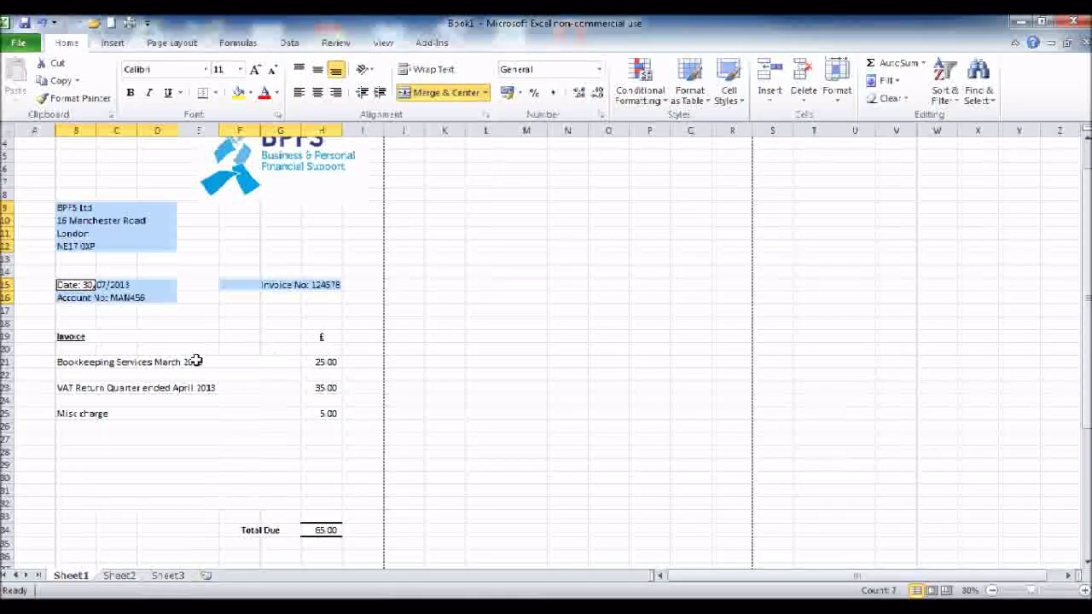
left_click_drag(295, 358, 329, 467)
left_click(334, 531, "ctrl")
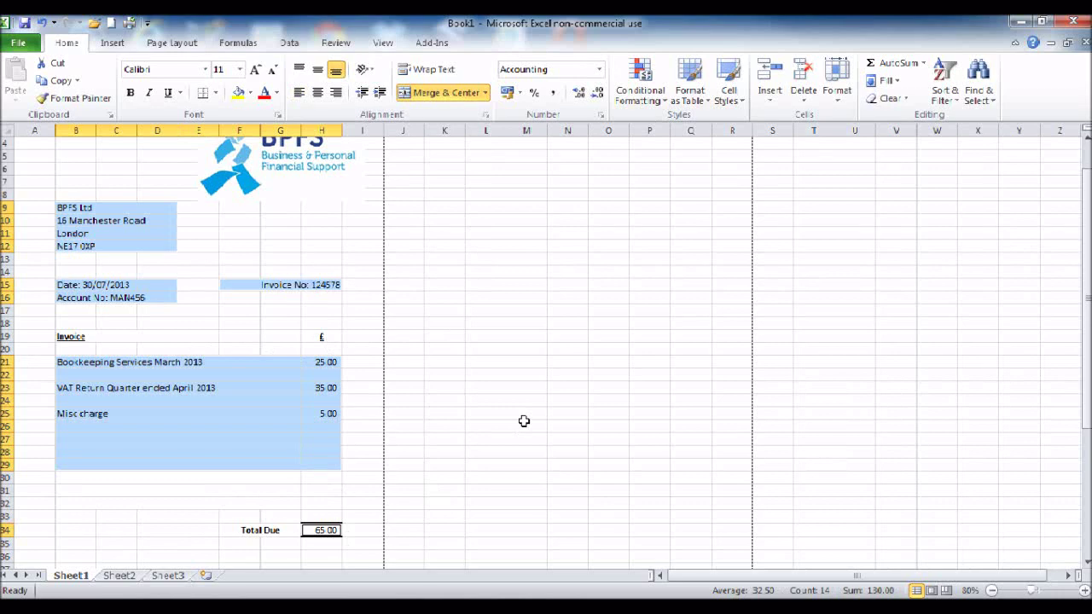
scroll(524, 421, "down", 5)
scroll(465, 409, "up", 4)
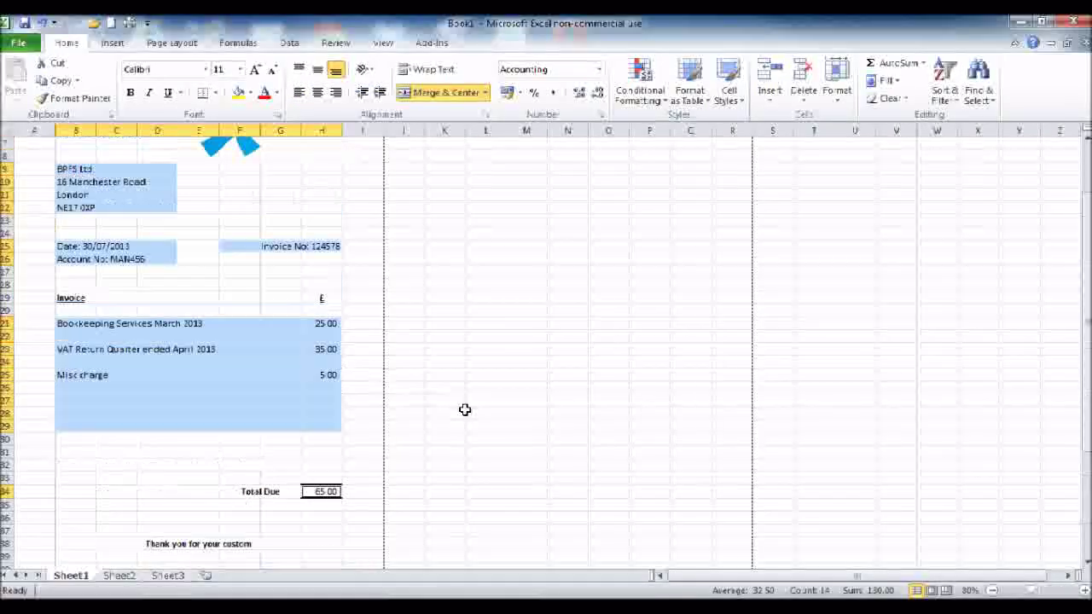
scroll(464, 410, "up", 3)
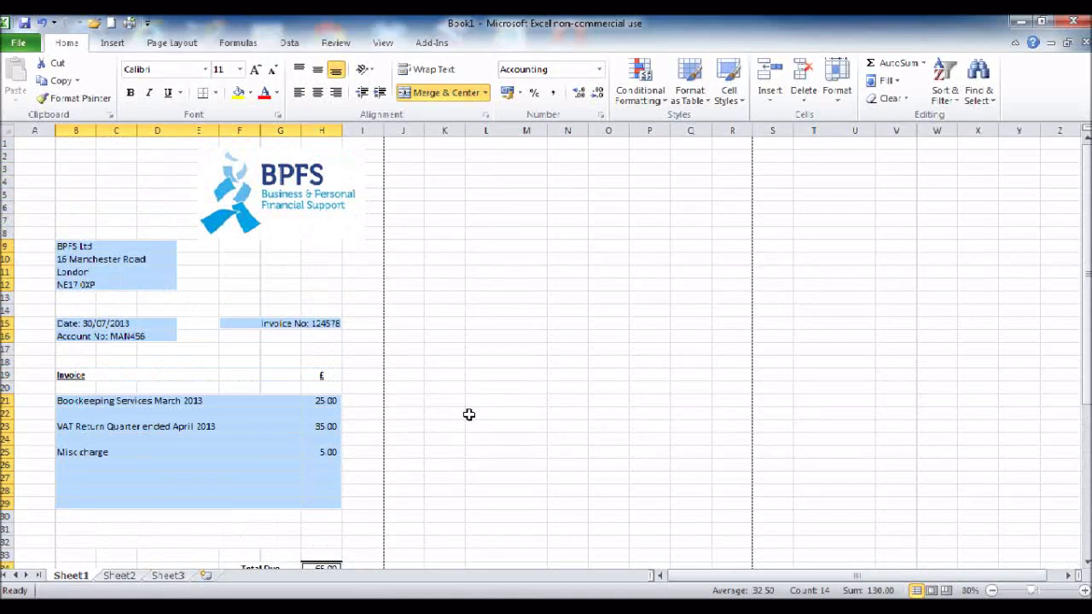
Step: Remove the BPFS logo from the top of the invoice
scroll(468, 415, "down", 2)
left_click(468, 413)
scroll(468, 413, "up", 2)
left_click(339, 184)
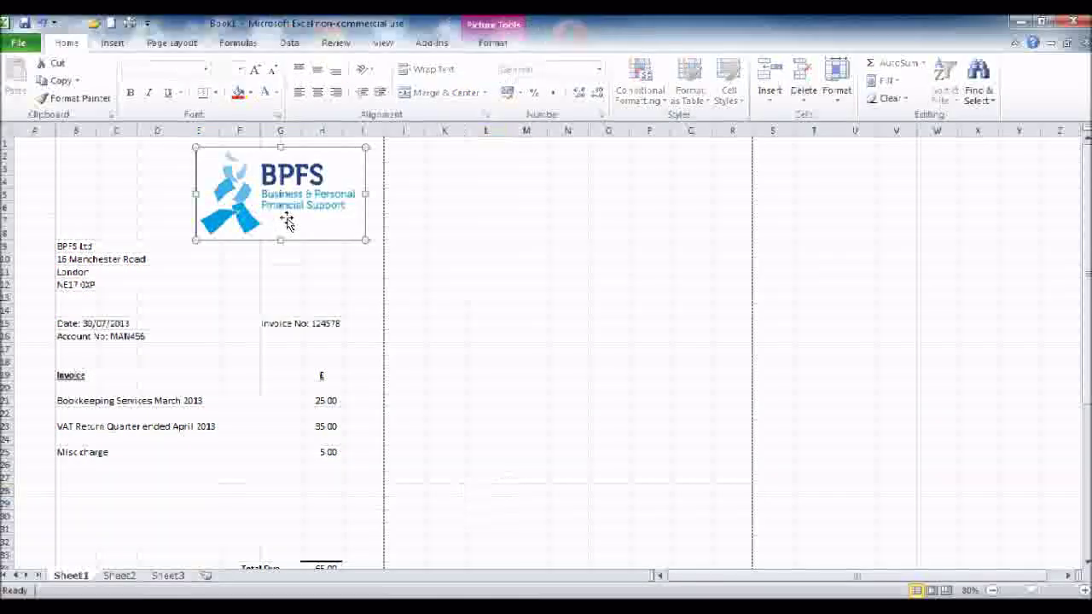
key("Escape")
scroll(275, 356, "down", 6)
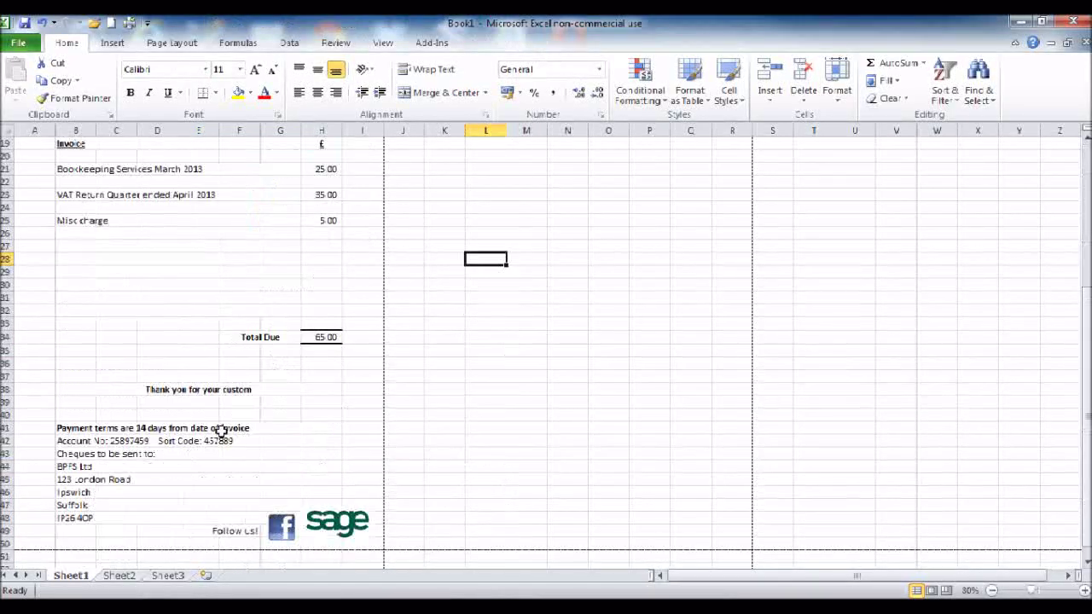
Step: Remove the Follow us! label and Sage logo from the footer, then review the sheet
left_click(243, 531)
left_click(337, 522)
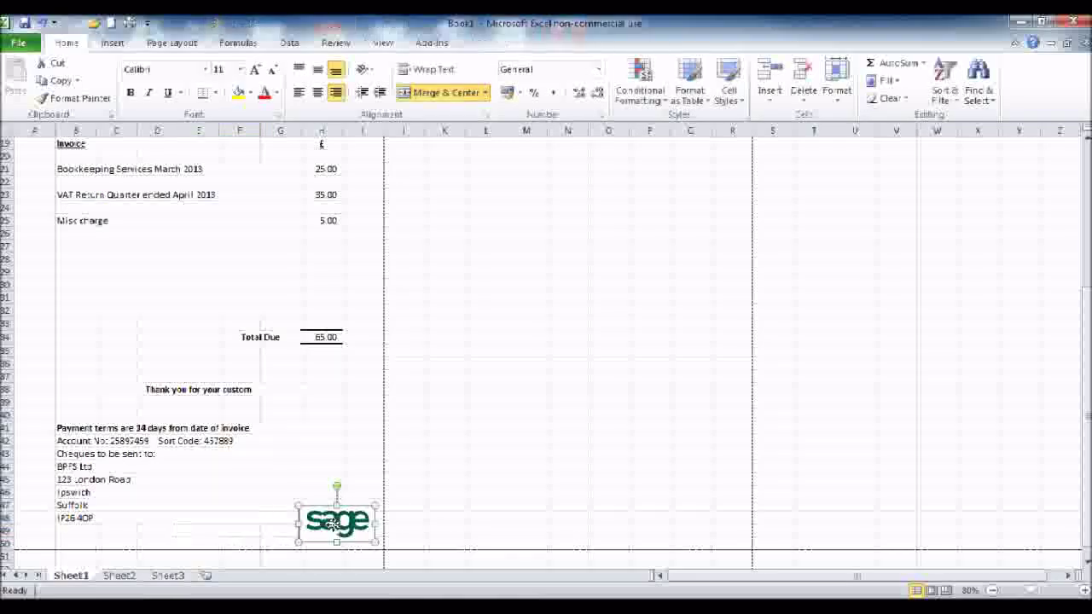
key("Escape")
scroll(256, 461, "up", 2)
scroll(256, 452, "up", 4)
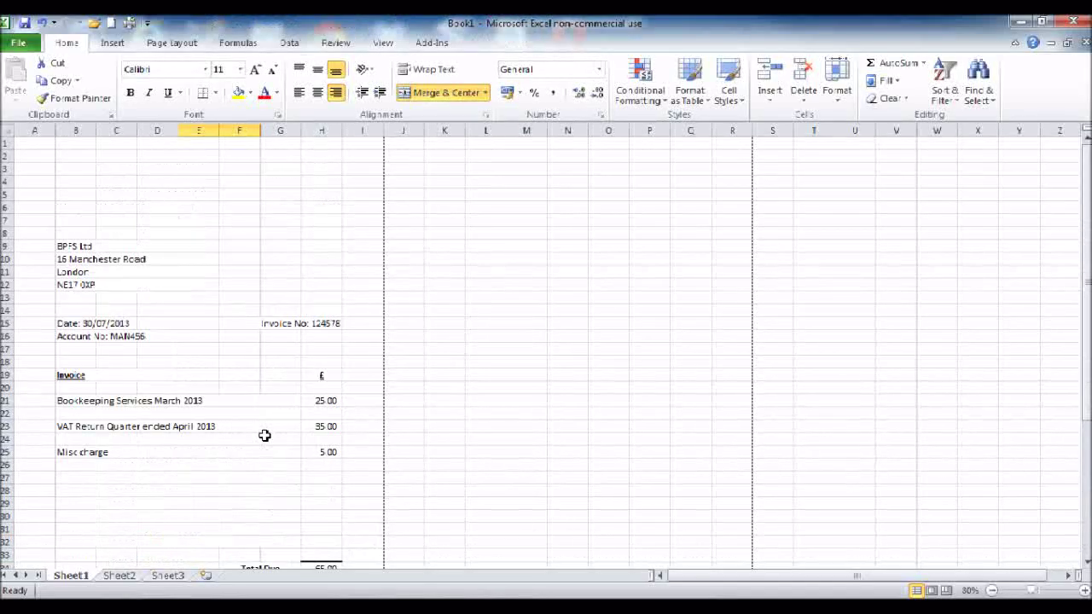
scroll(222, 359, "down", 1)
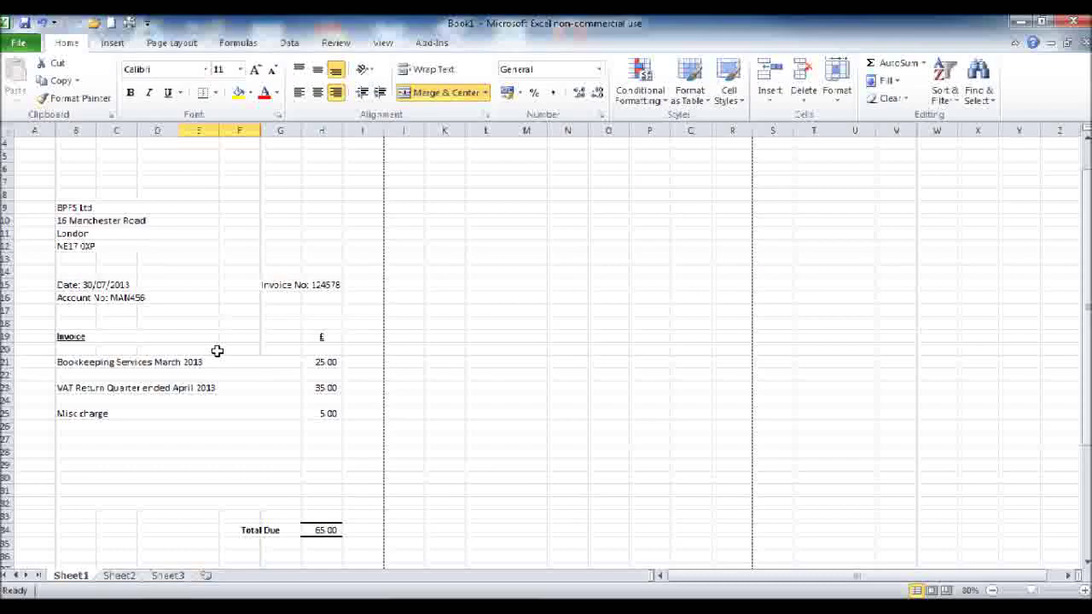
scroll(217, 350, "down", 8)
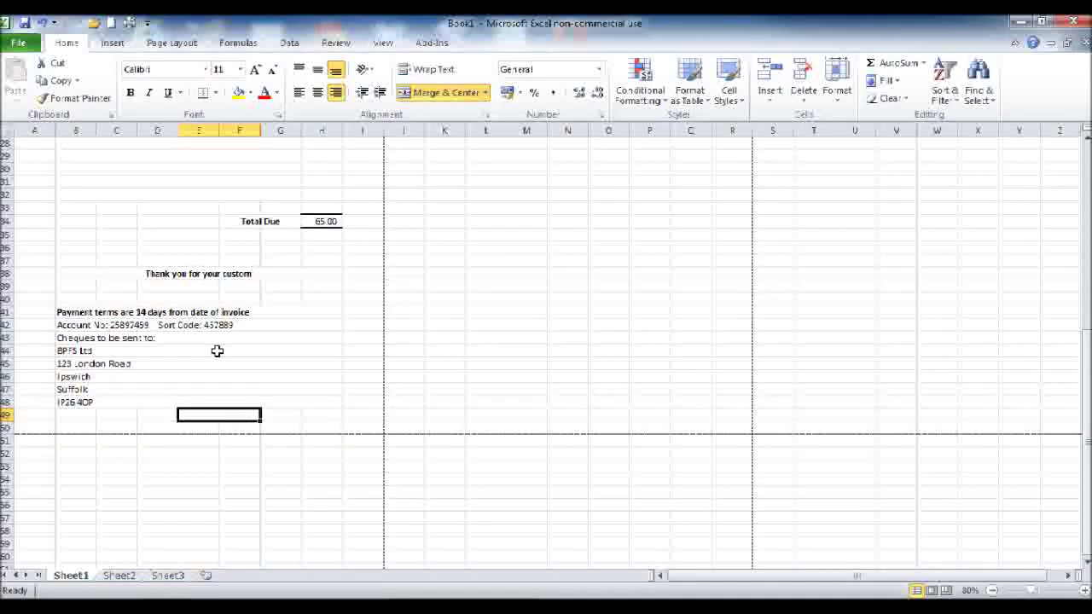
scroll(218, 350, "up", 9)
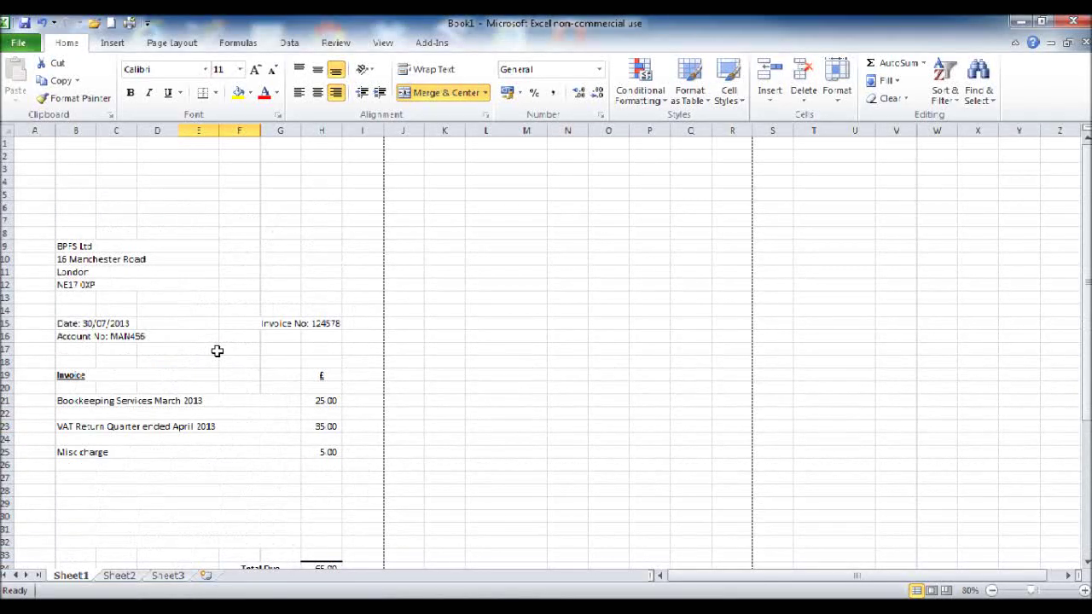